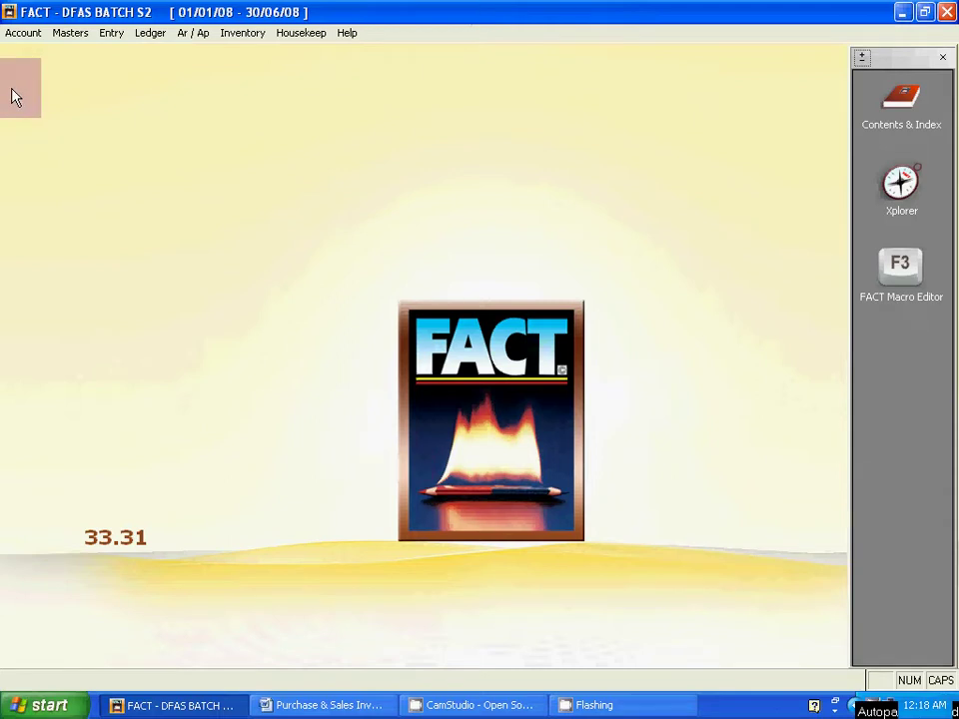
# - Browse the Ledger, Masters and Entry menus, then show FACT's Account menu
pyautogui.click(15, 34)
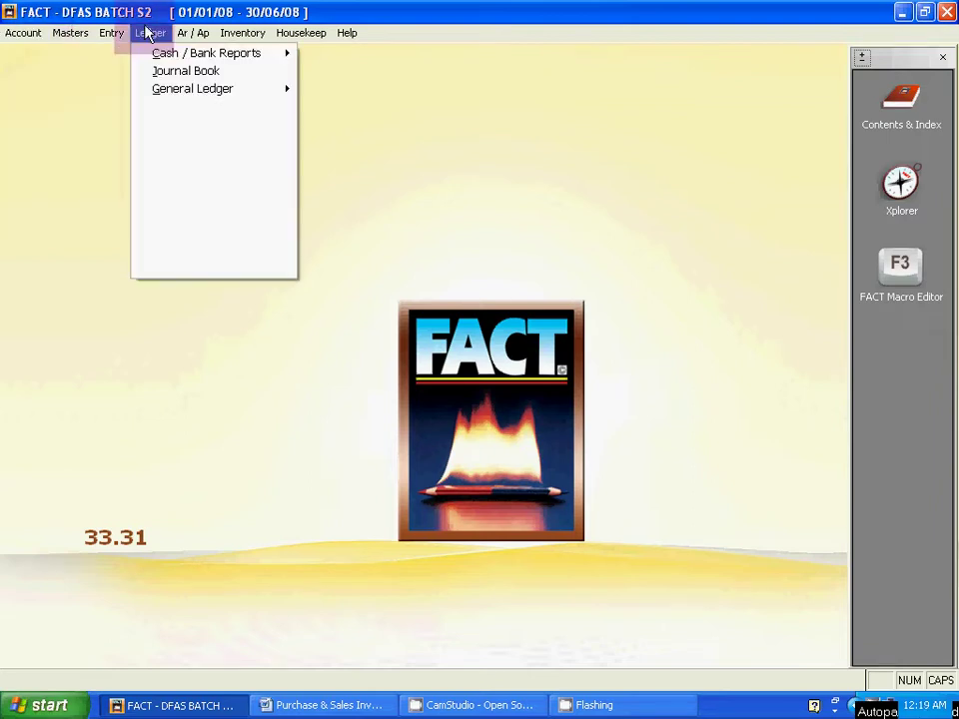
pyautogui.moveTo(82, 34)
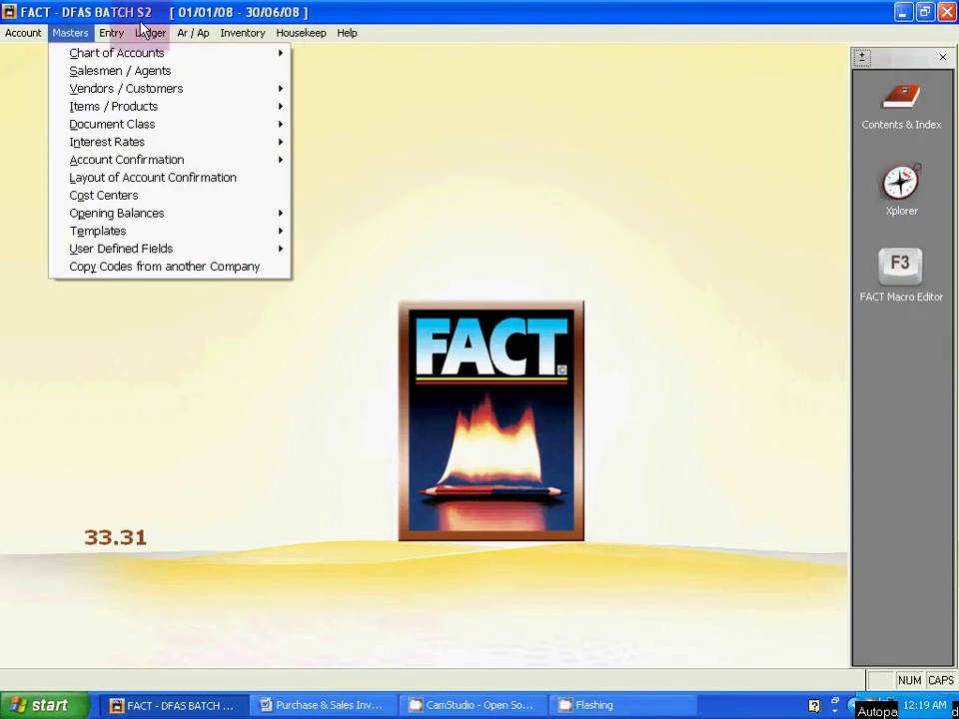
pyautogui.moveTo(22, 33)
pyautogui.click(328, 153)
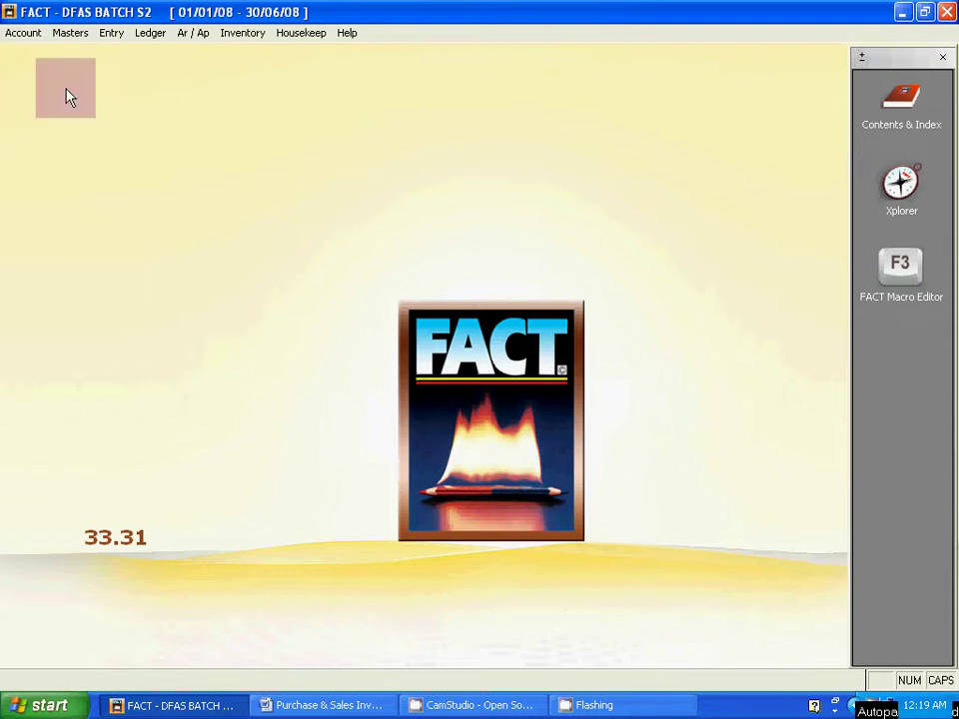
pyautogui.click(18, 38)
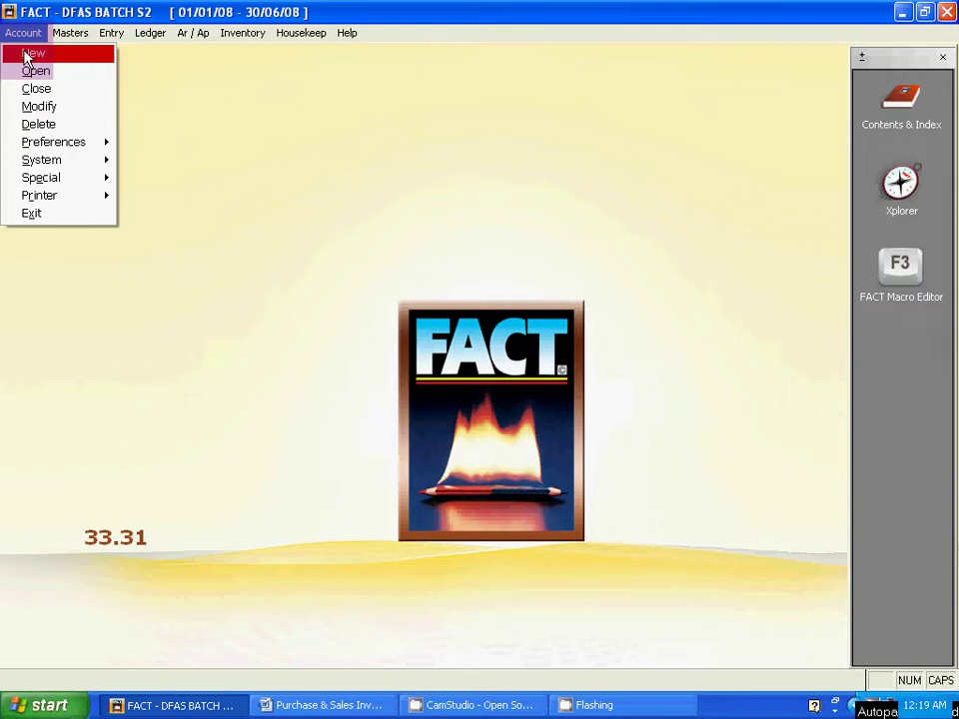
# - Start a new company with initials DFS3 on drive D, named DFAS S2 NEW
pyautogui.click(27, 55)
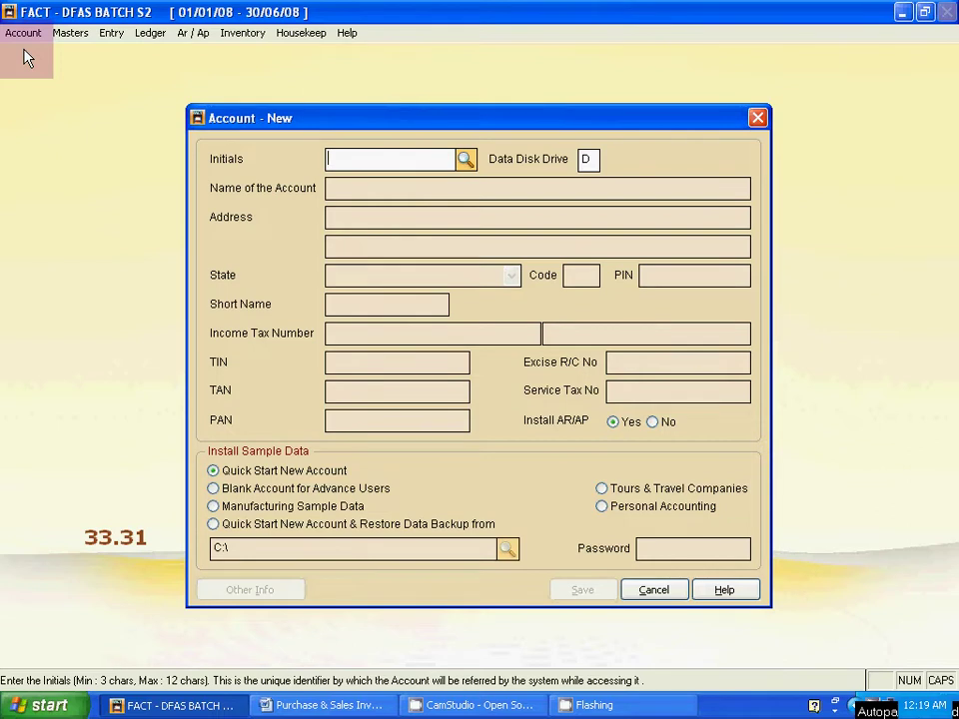
pyautogui.write('DF')
pyautogui.write('S3')
pyautogui.press('Return')
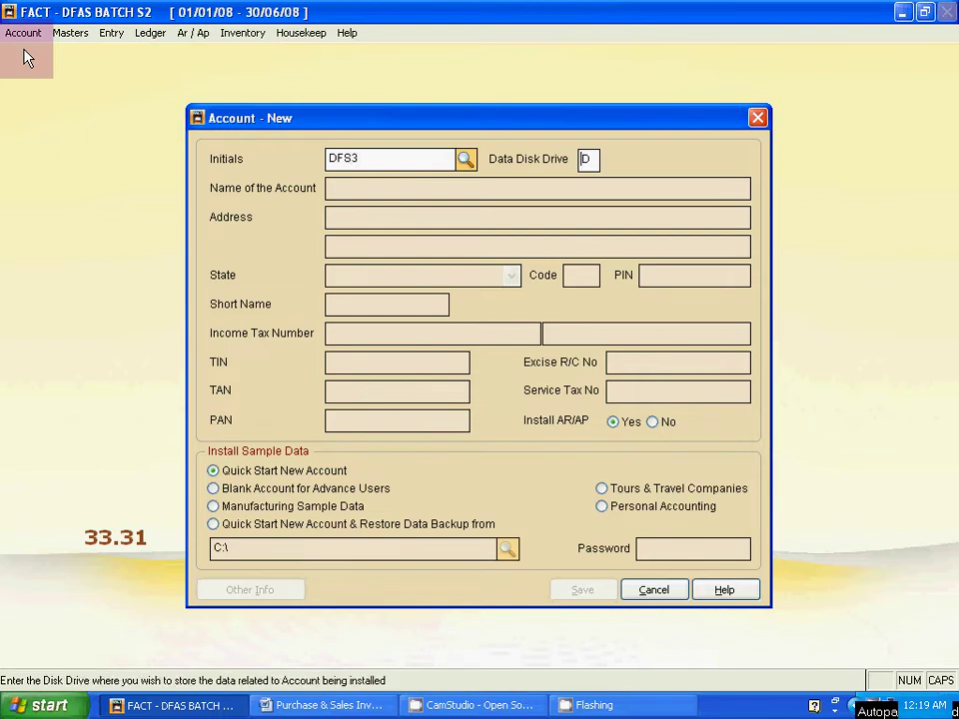
pyautogui.press('Return')
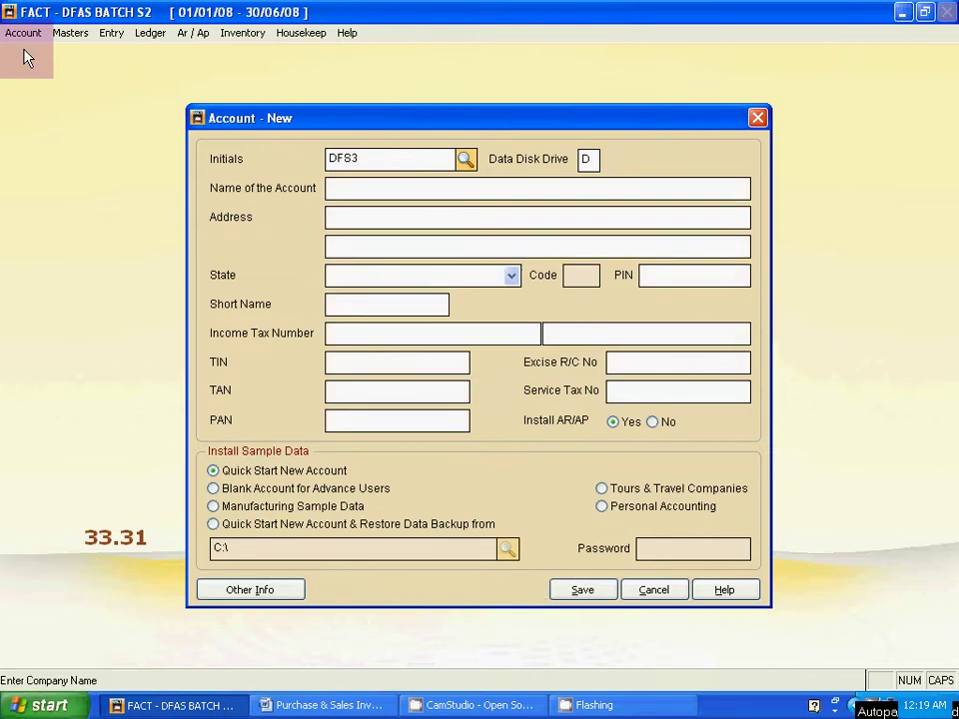
pyautogui.write('DFAS S2 NEW')
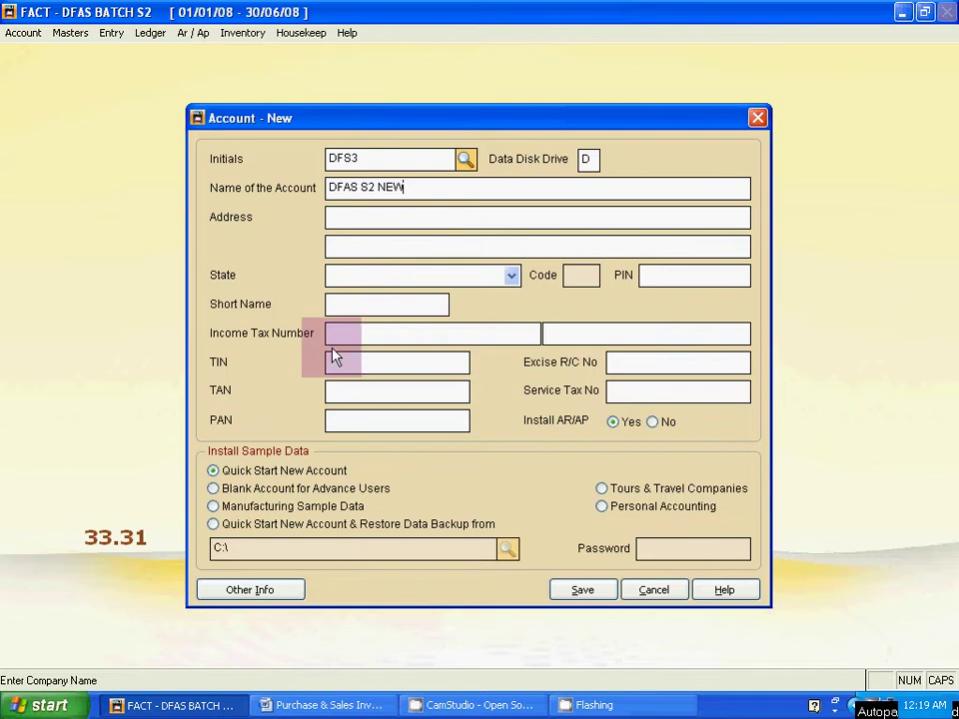
# - Set the state to West Bengal, choose a blank account, keep AR/AP installed, and save
pyautogui.click(511, 276)
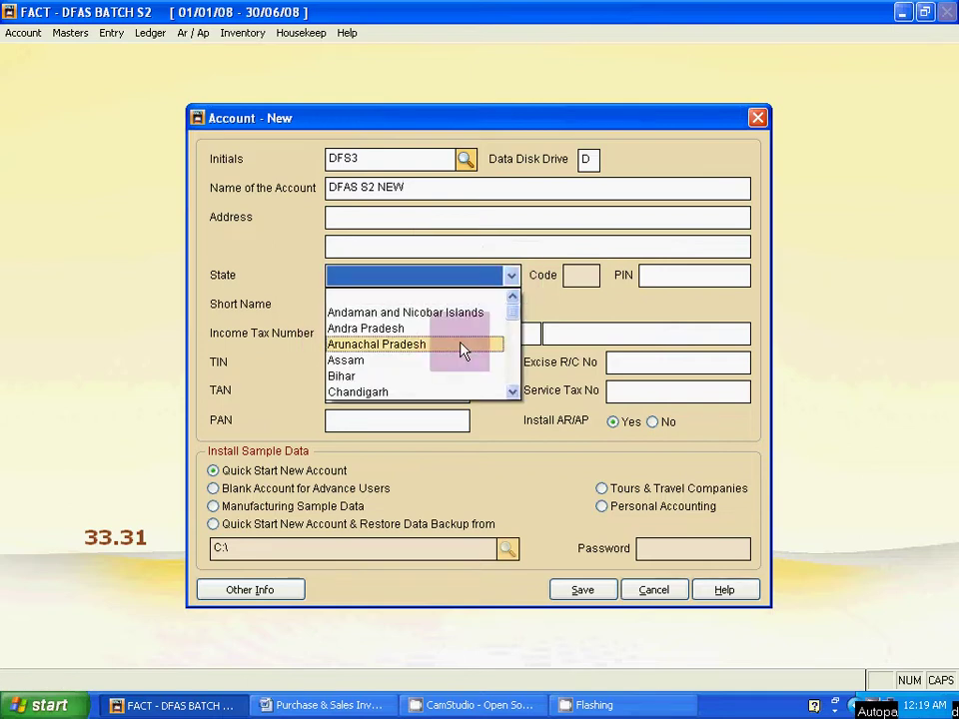
pyautogui.press('w')
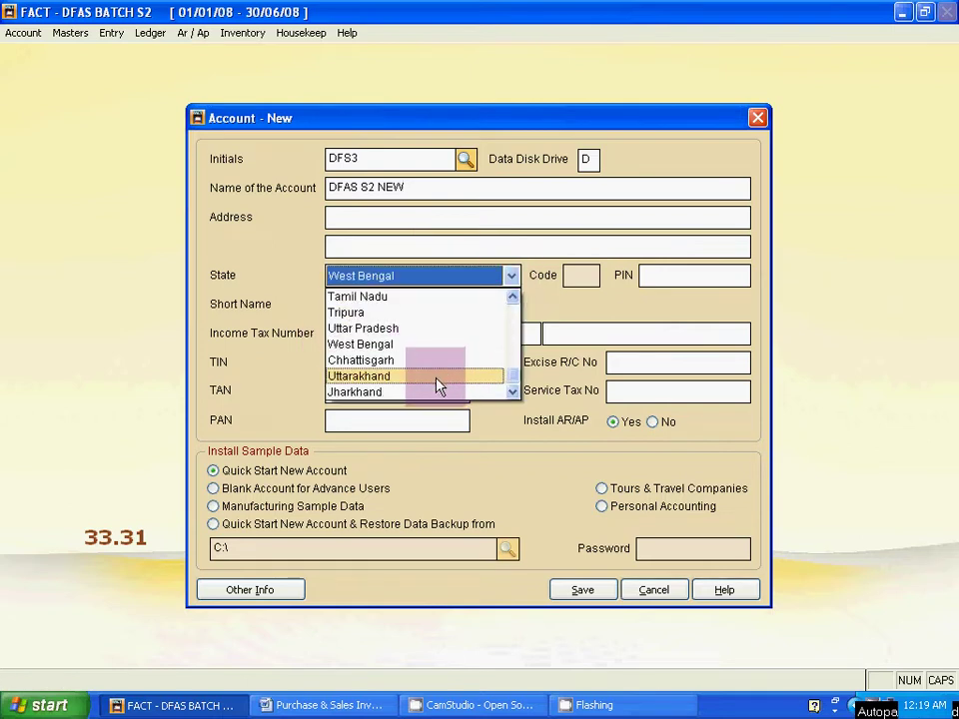
pyautogui.click(415, 347)
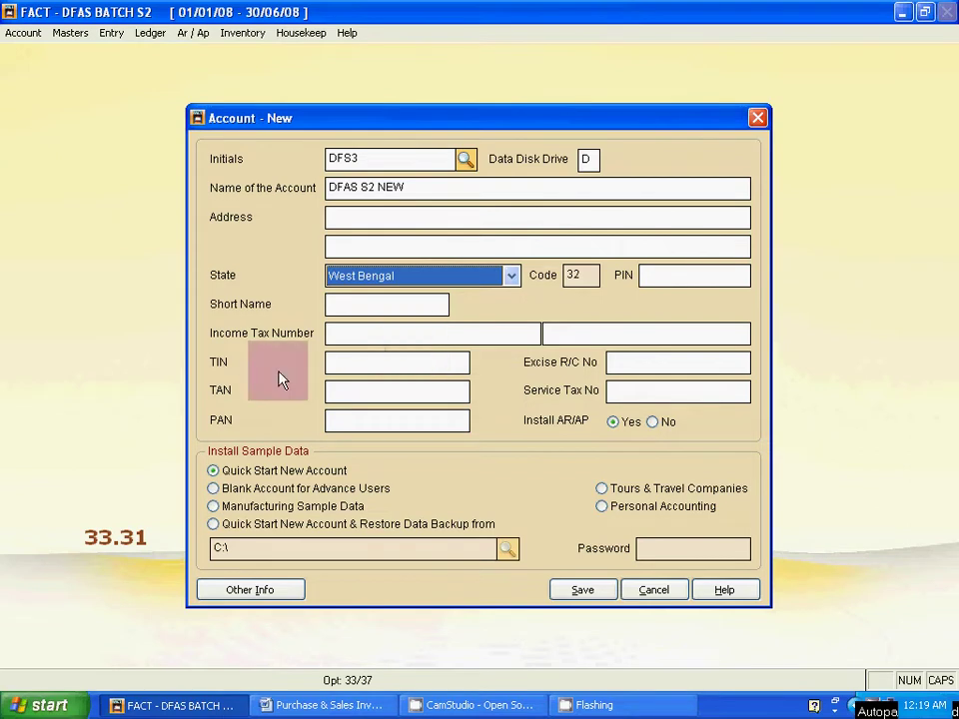
pyautogui.click(258, 491)
pyautogui.click(249, 490)
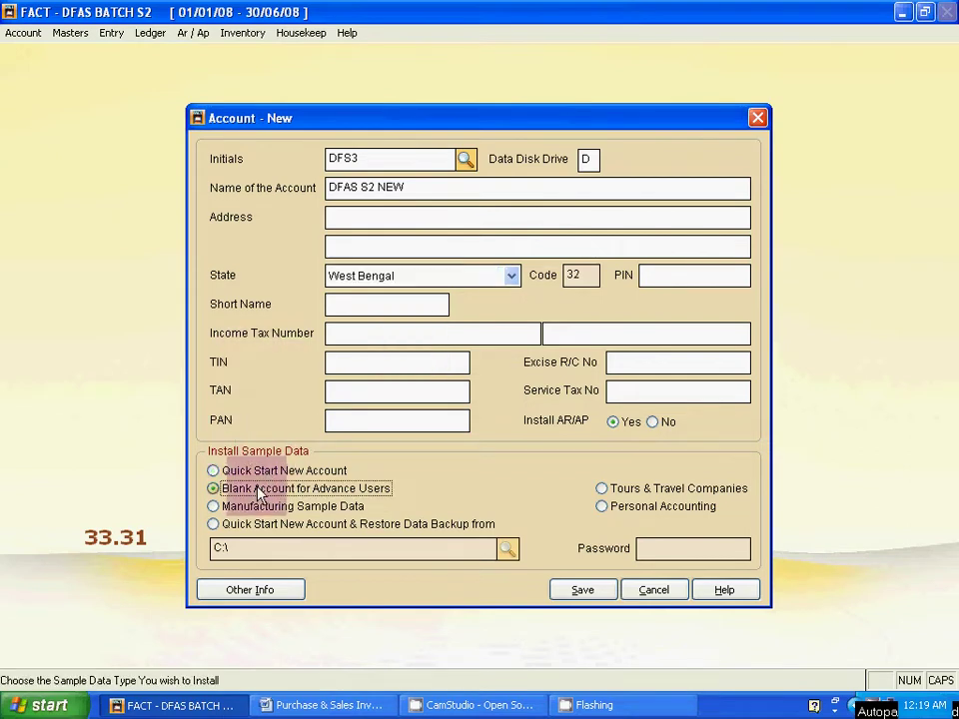
pyautogui.click(623, 425)
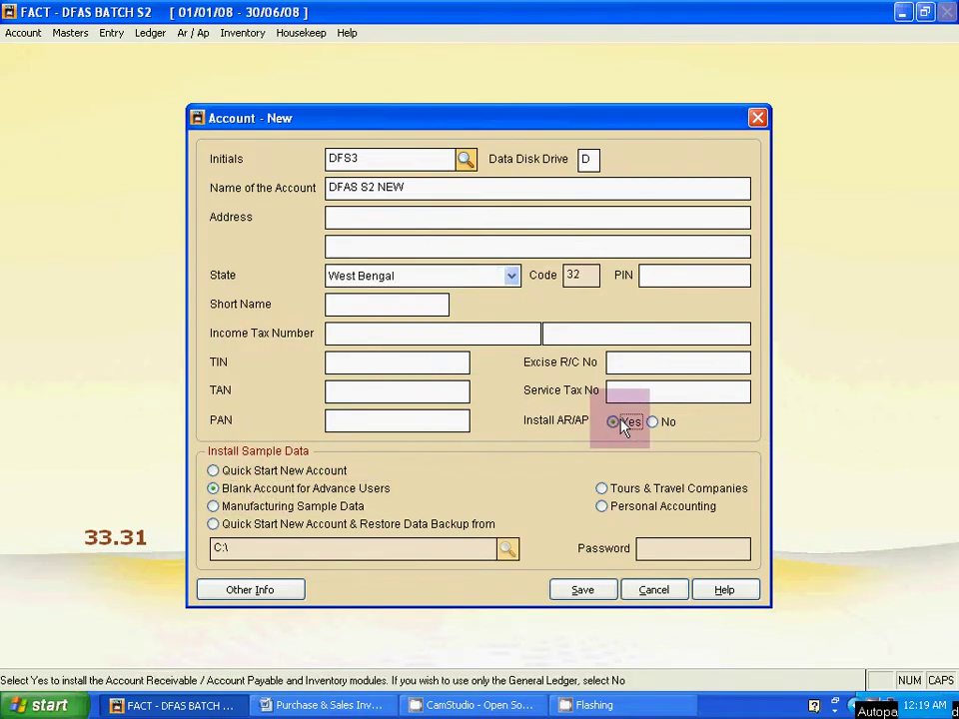
pyautogui.click(575, 589)
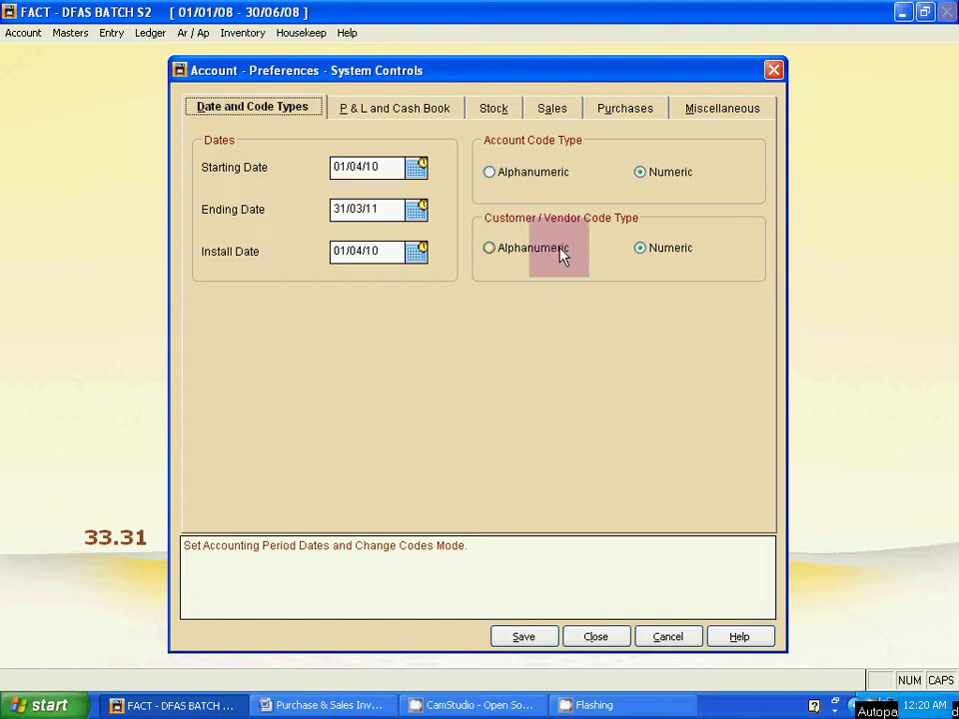
# - Make account and customer/vendor codes Alphanumeric, save, and acknowledge the account-created message
pyautogui.click(526, 176)
pyautogui.click(524, 255)
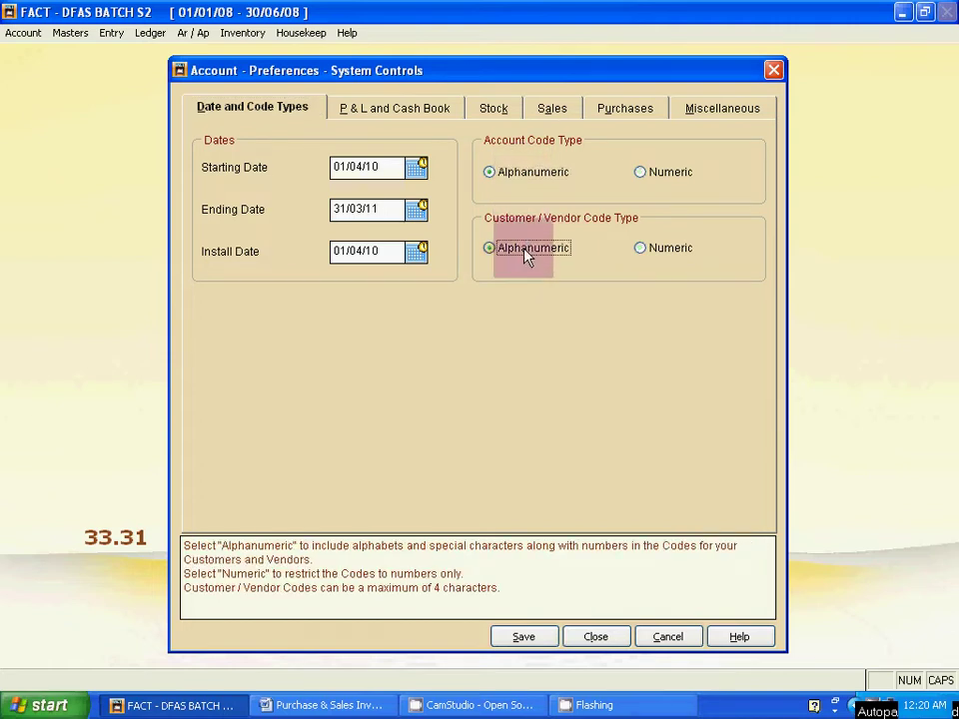
pyautogui.click(512, 637)
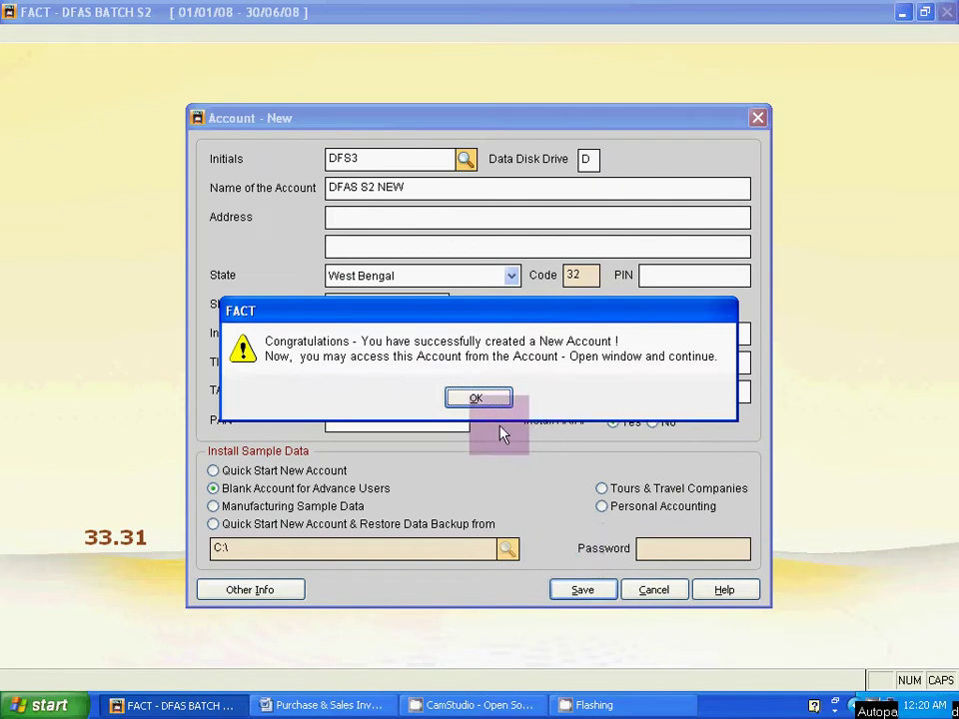
pyautogui.click(469, 403)
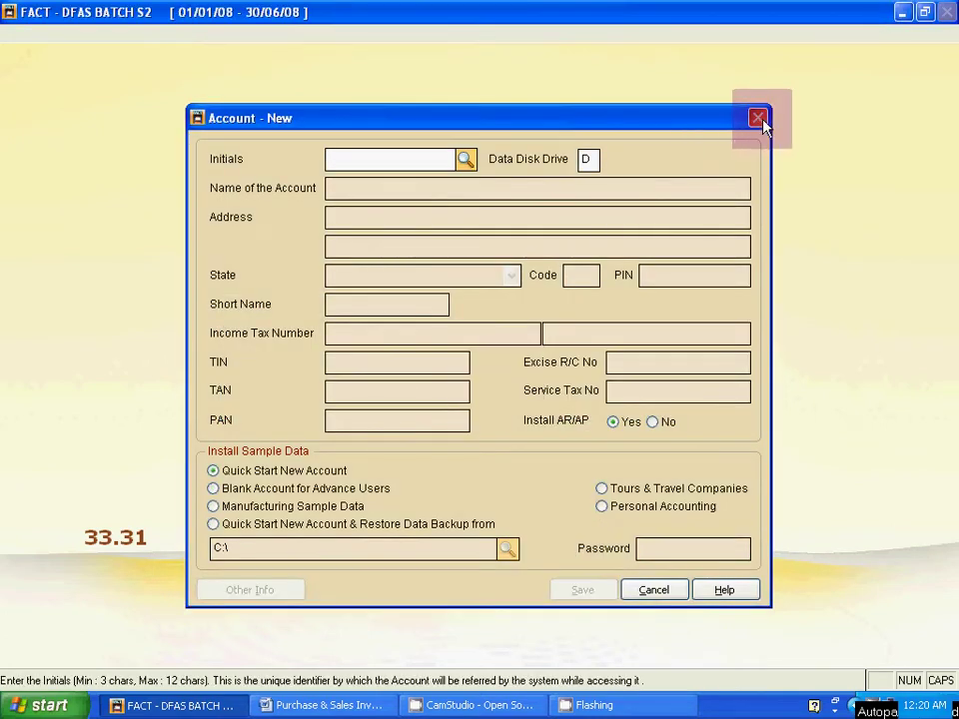
pyautogui.click(758, 117)
# - Cancel the empty new-account form and open DFAS S2 NEW from the company list
pyautogui.click(500, 403)
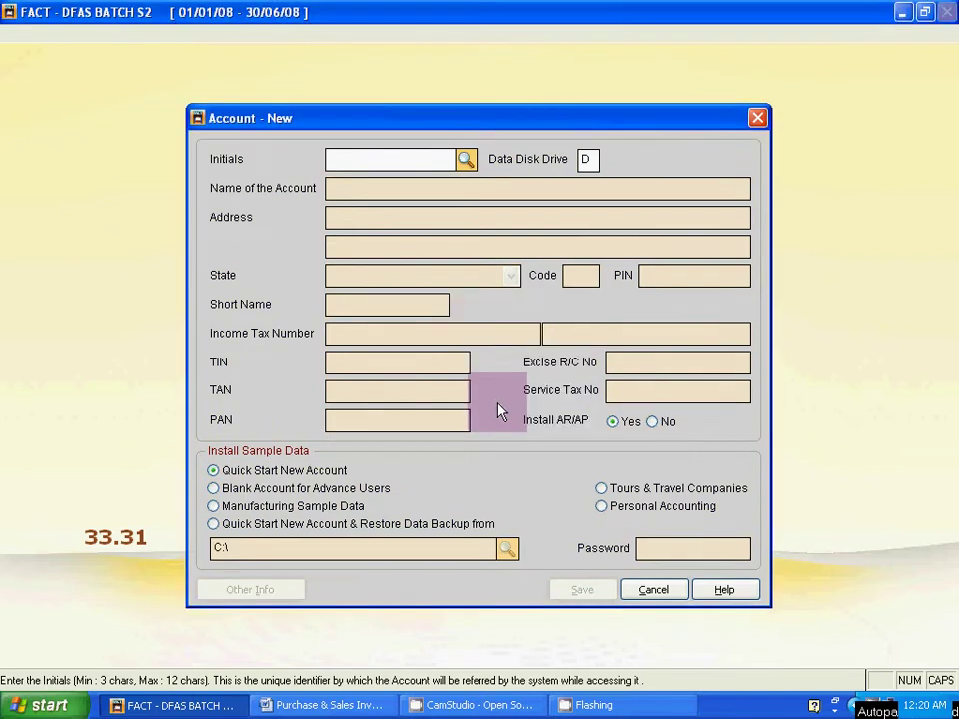
pyautogui.click(665, 597)
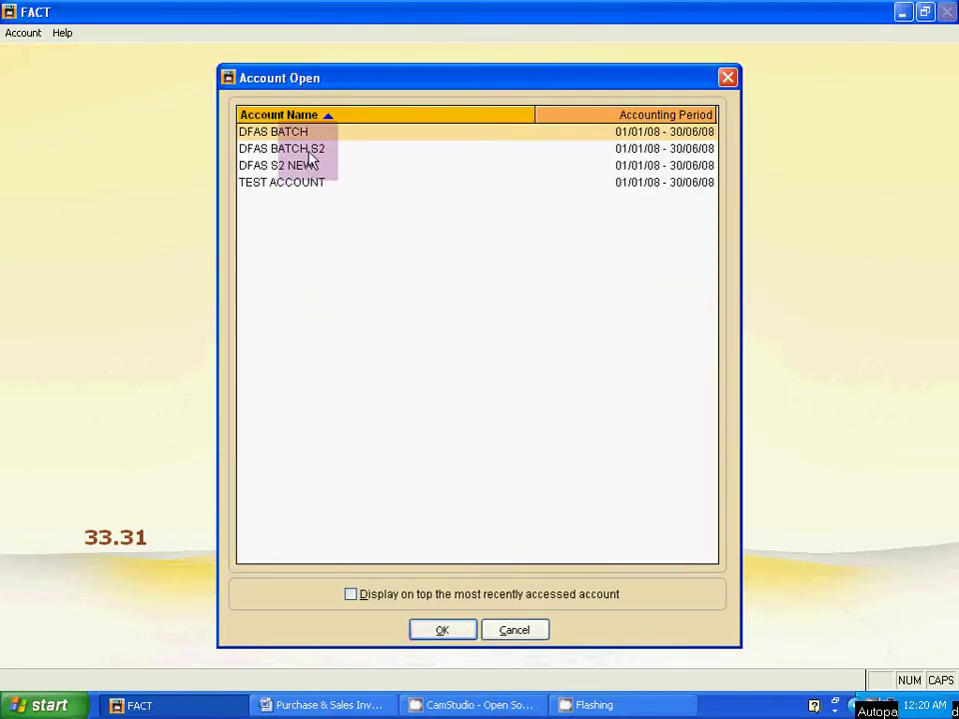
pyautogui.click(318, 152)
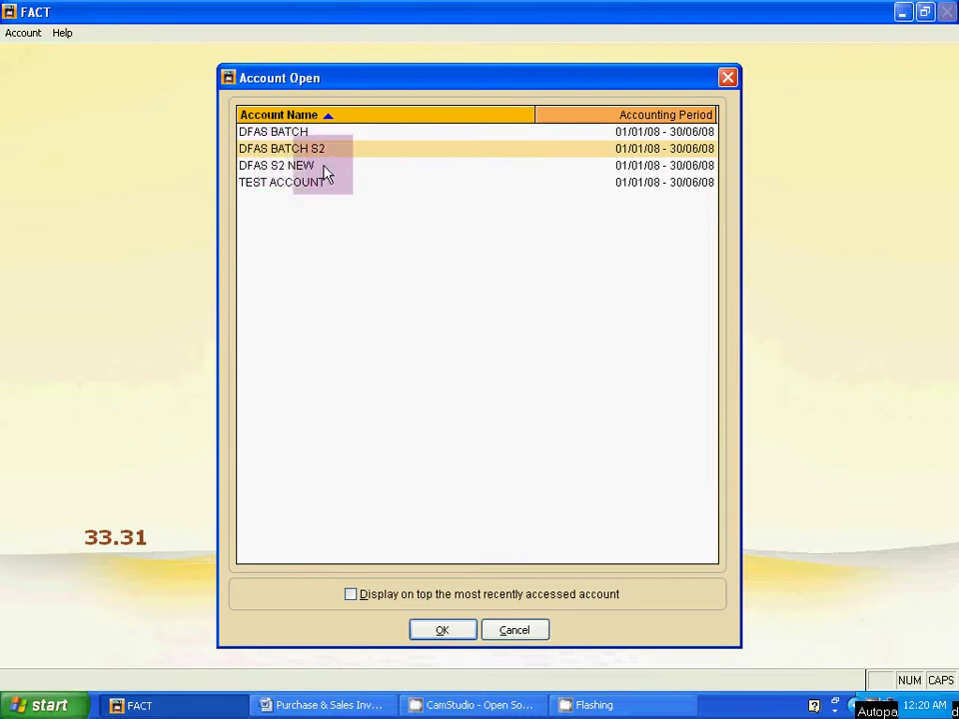
pyautogui.click(292, 168)
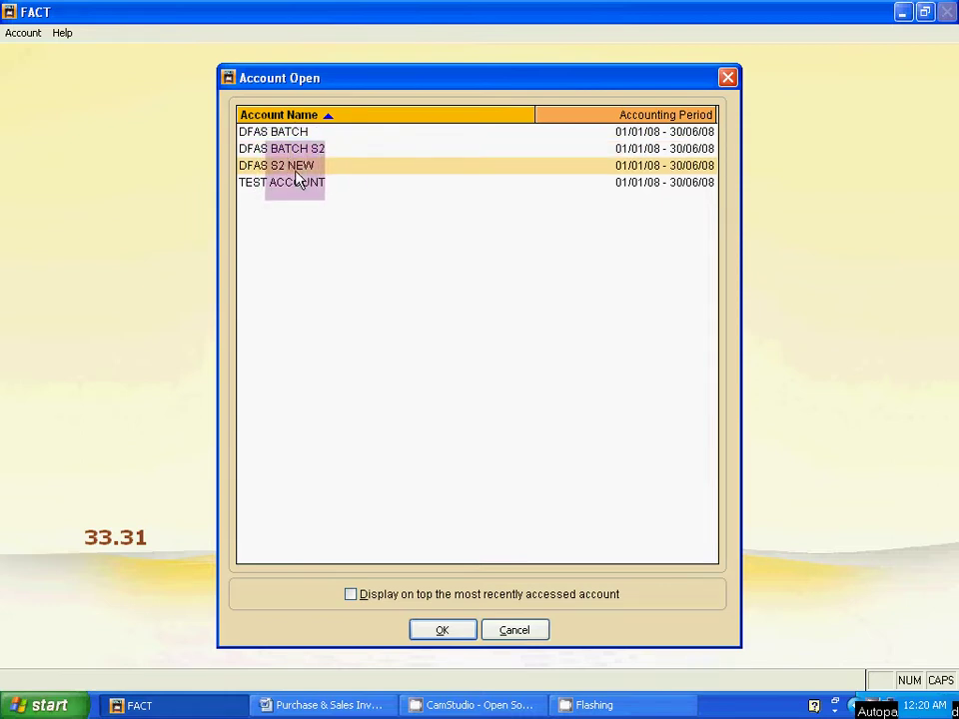
pyautogui.click(444, 632)
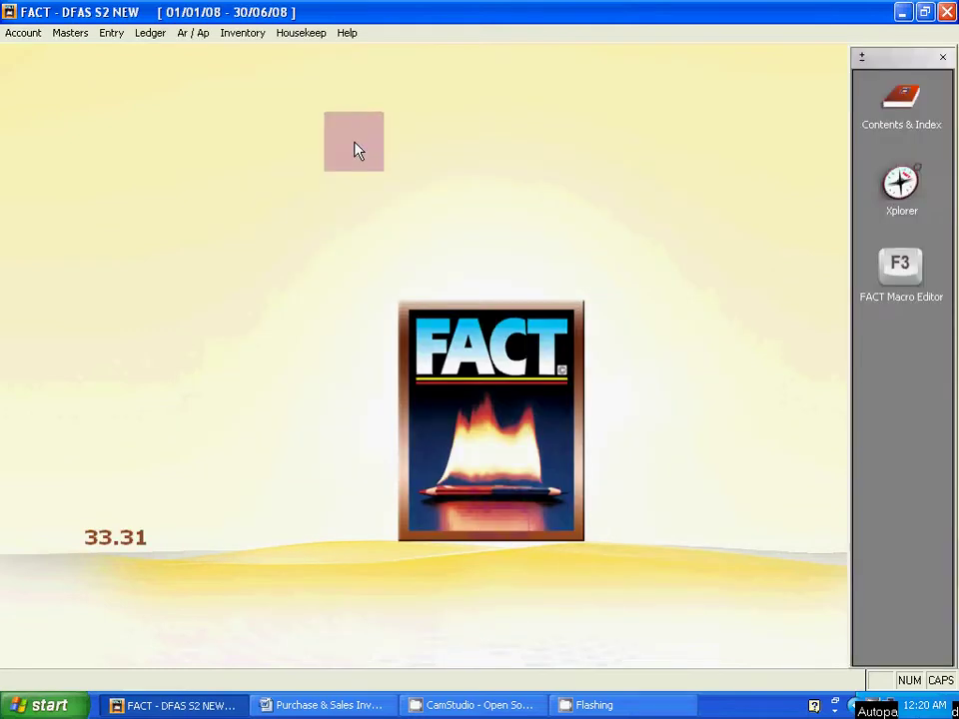
pyautogui.click(75, 36)
pyautogui.moveTo(84, 55)
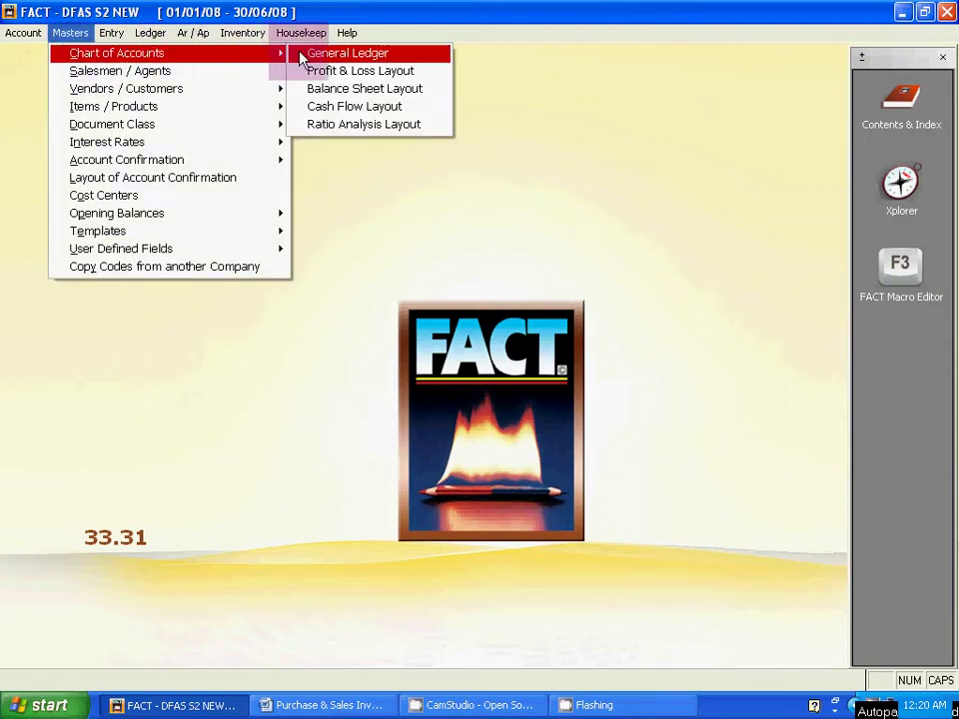
pyautogui.click(302, 56)
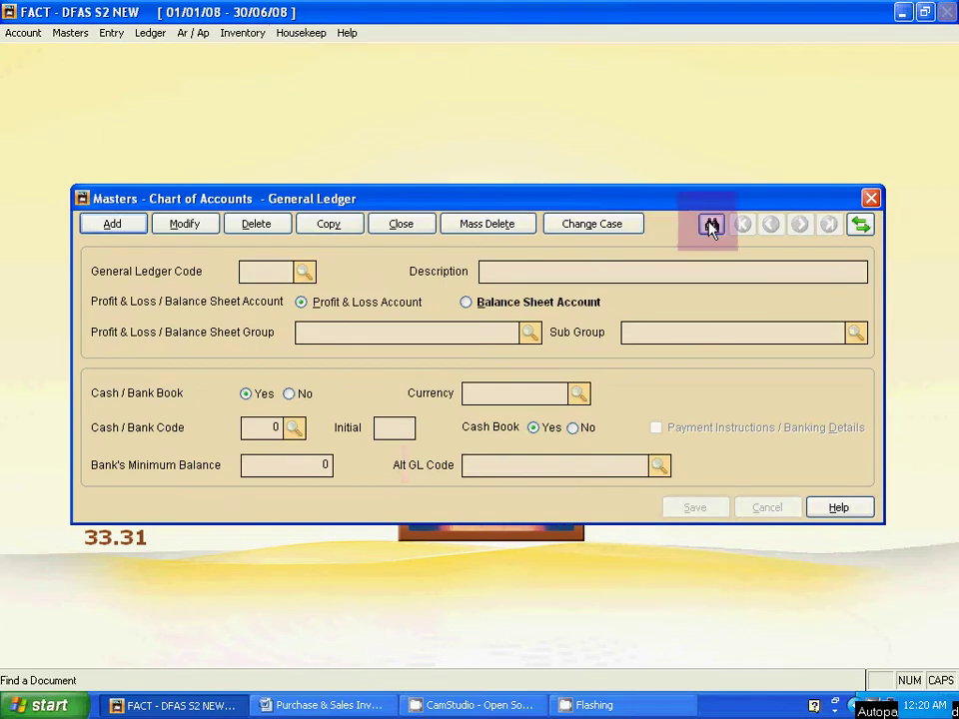
pyautogui.click(711, 224)
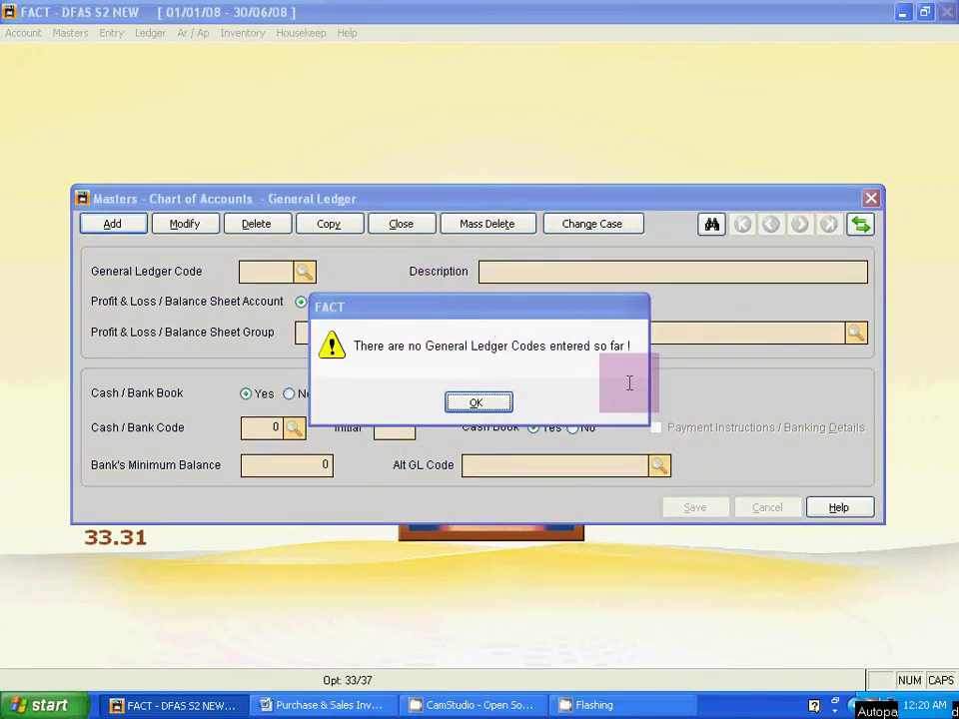
pyautogui.press('Return')
pyautogui.press('Escape')
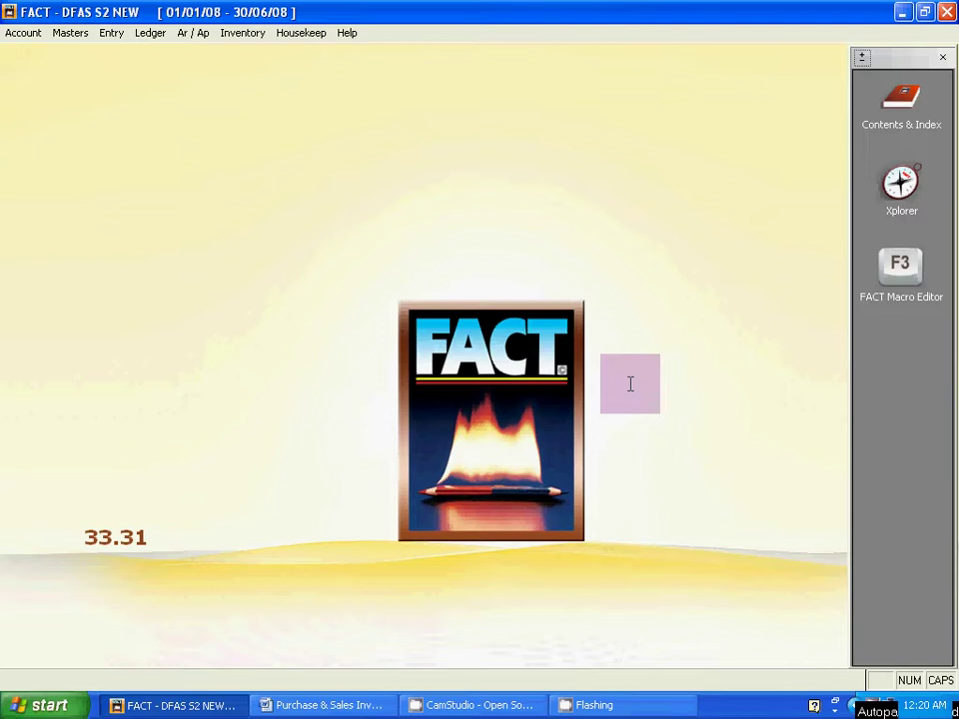
pyautogui.click(74, 36)
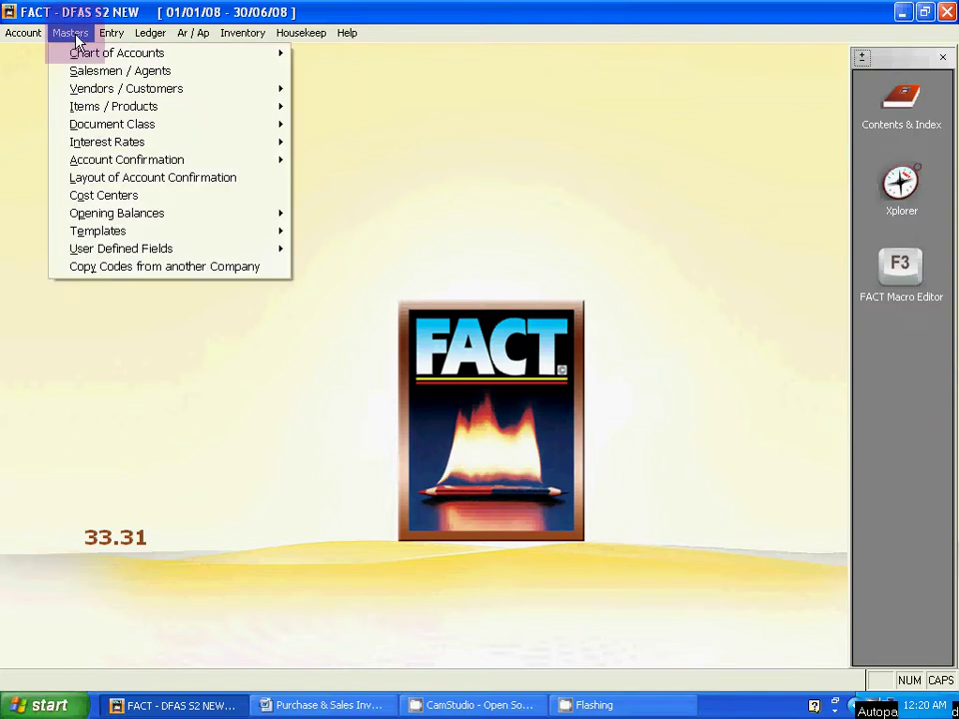
# - Copy codes of type Ledger, choosing DFAS BATCH S2 as the source company
pyautogui.click(118, 269)
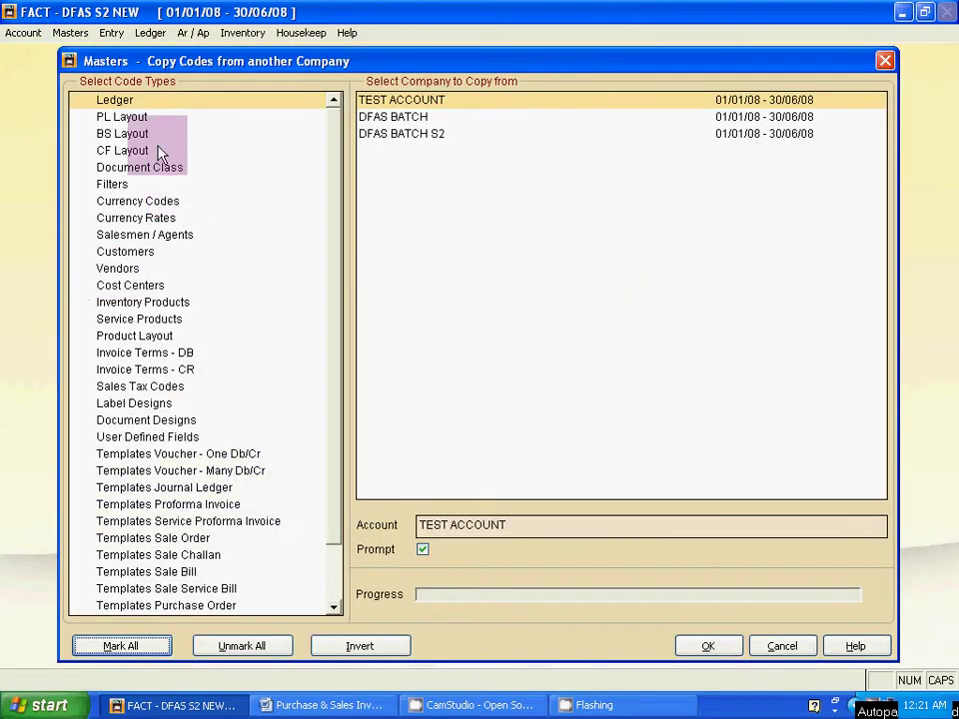
pyautogui.click(104, 108)
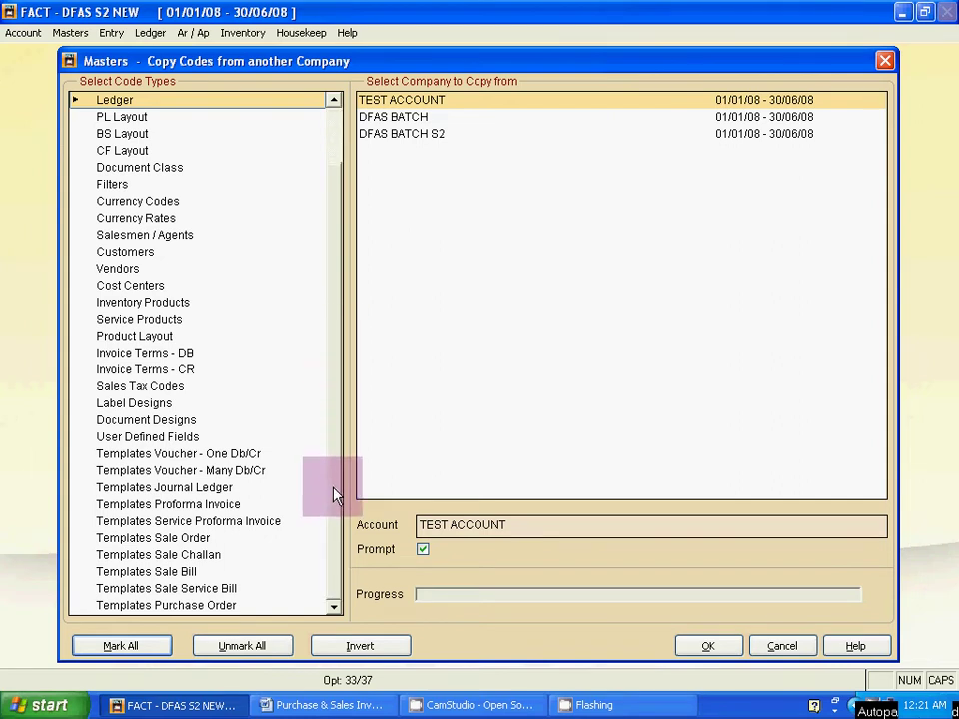
pyautogui.scroll(-5, 331, 535)
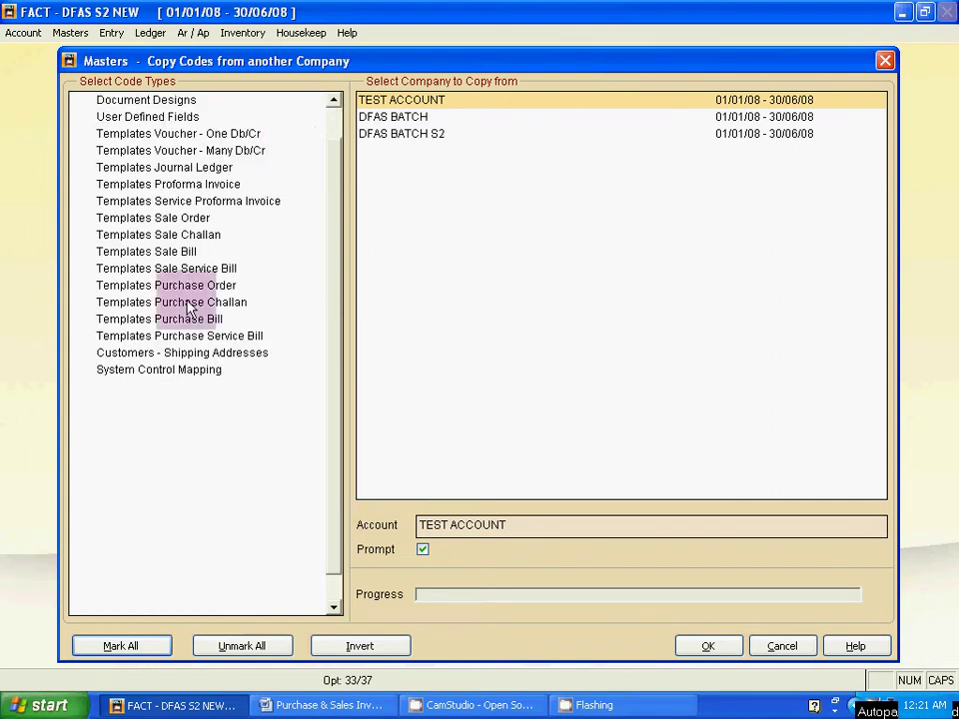
pyautogui.click(122, 372)
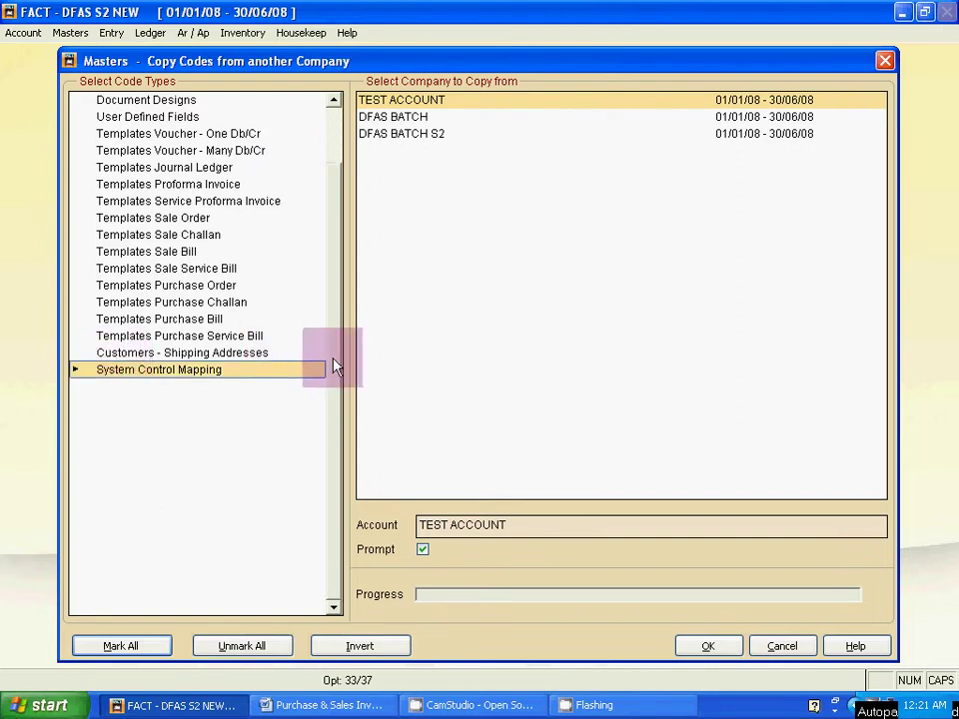
pyautogui.press('Home')
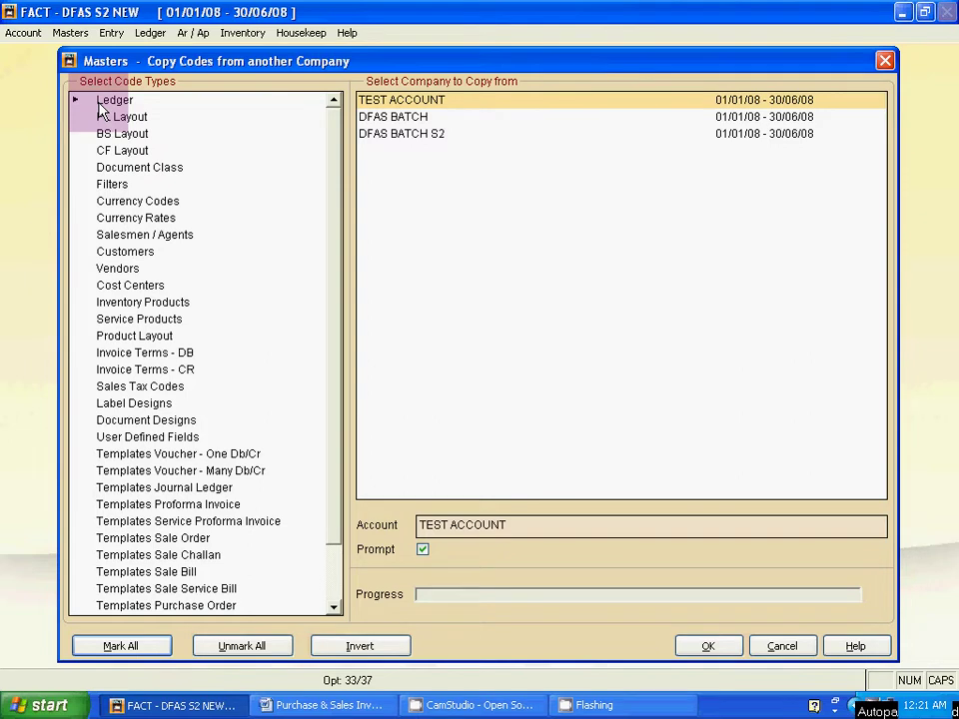
pyautogui.click(127, 104)
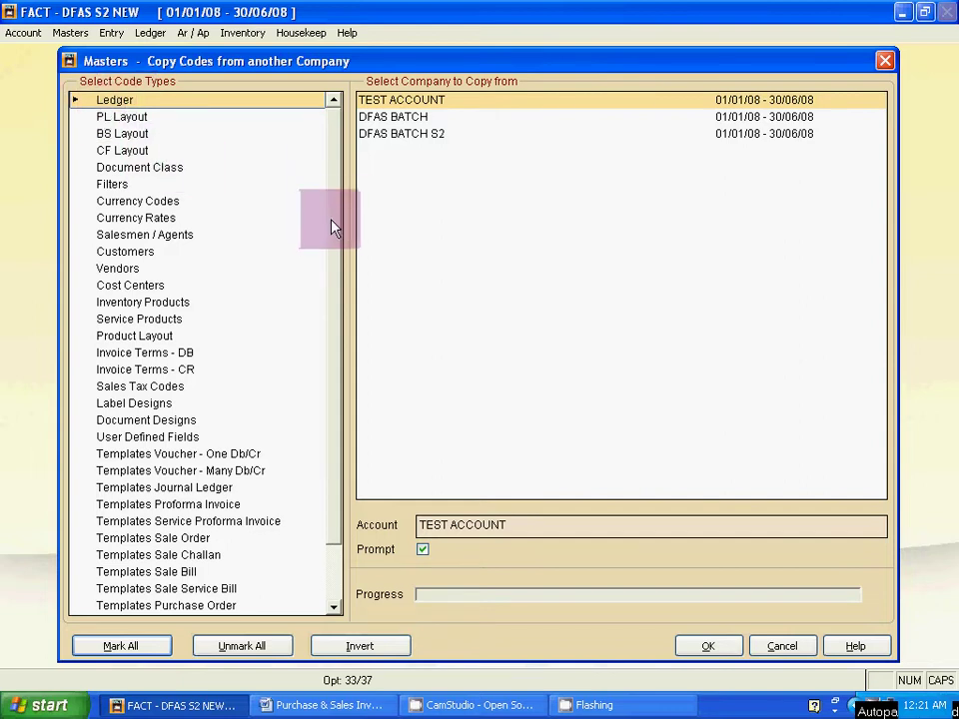
pyautogui.scroll(-7, 332, 339)
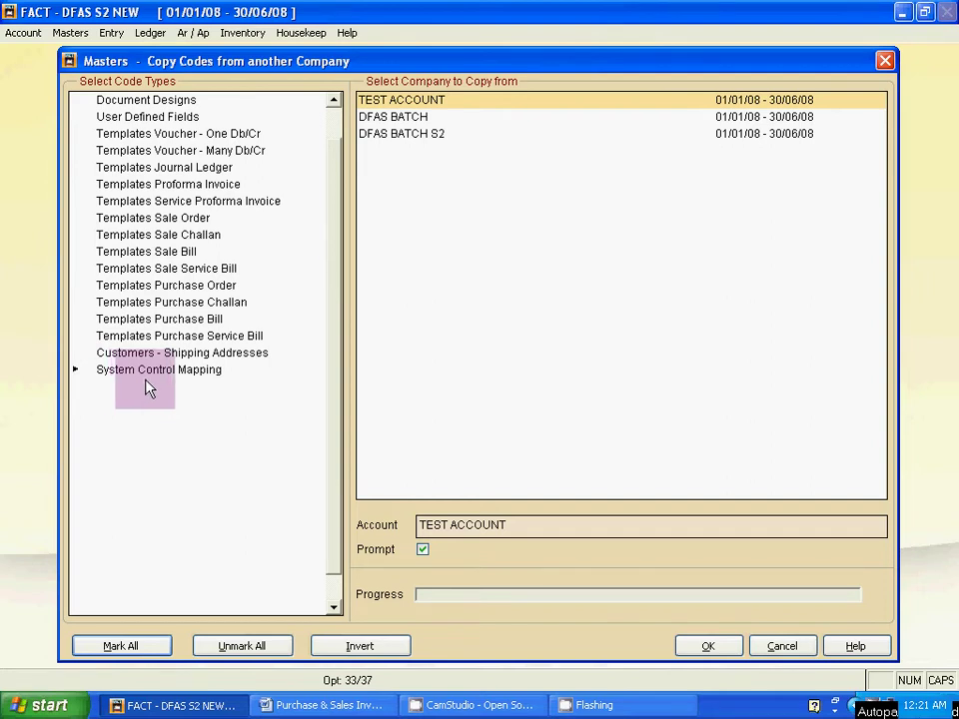
pyautogui.click(422, 149)
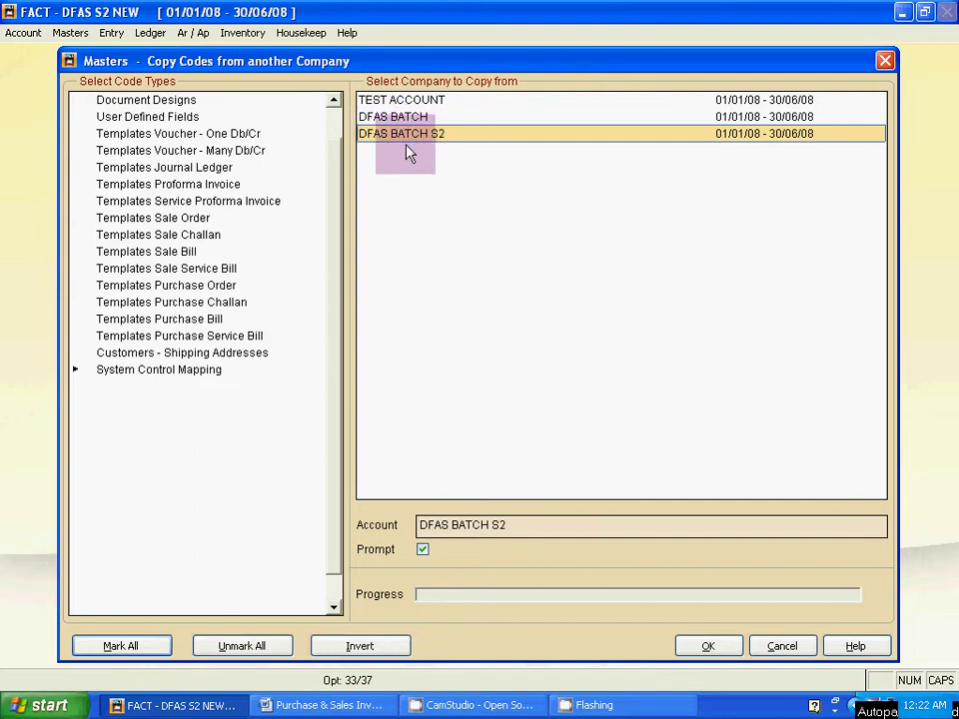
pyautogui.click(717, 646)
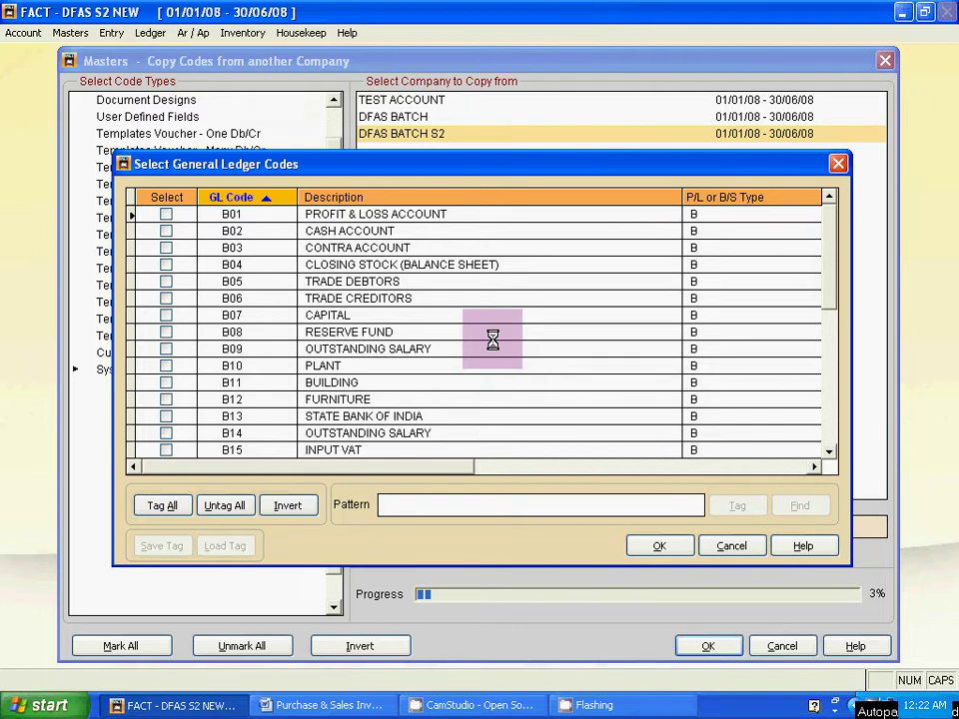
# - Tag ledger codes B01 through B06, including TRADE DEBTORS and TRADE CREDITORS, for copying
pyautogui.click(167, 216)
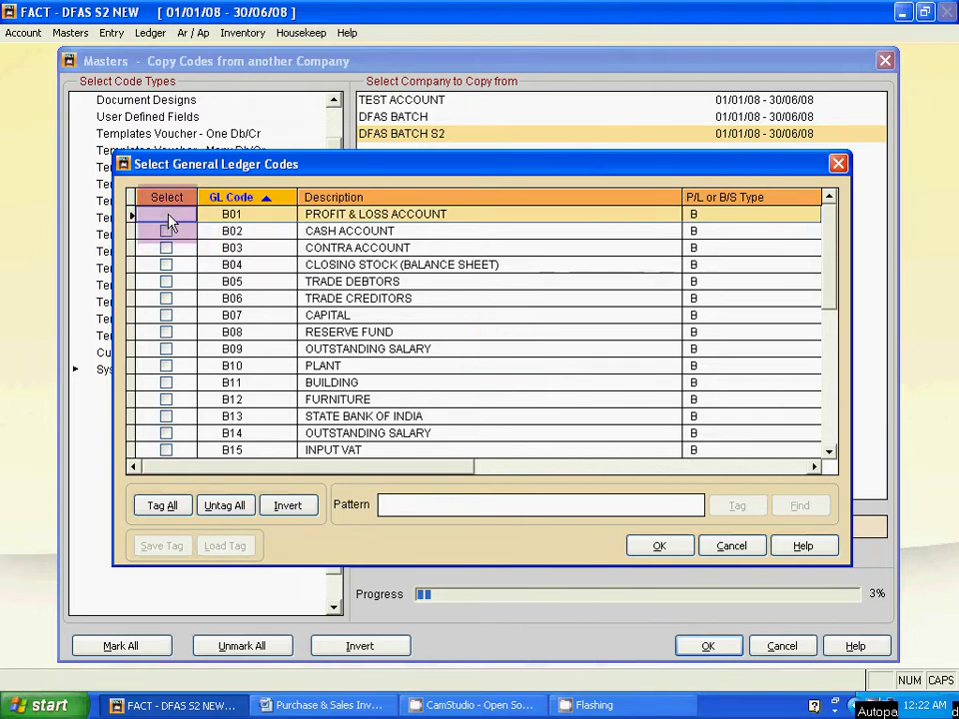
pyautogui.click(167, 231)
pyautogui.click(167, 247)
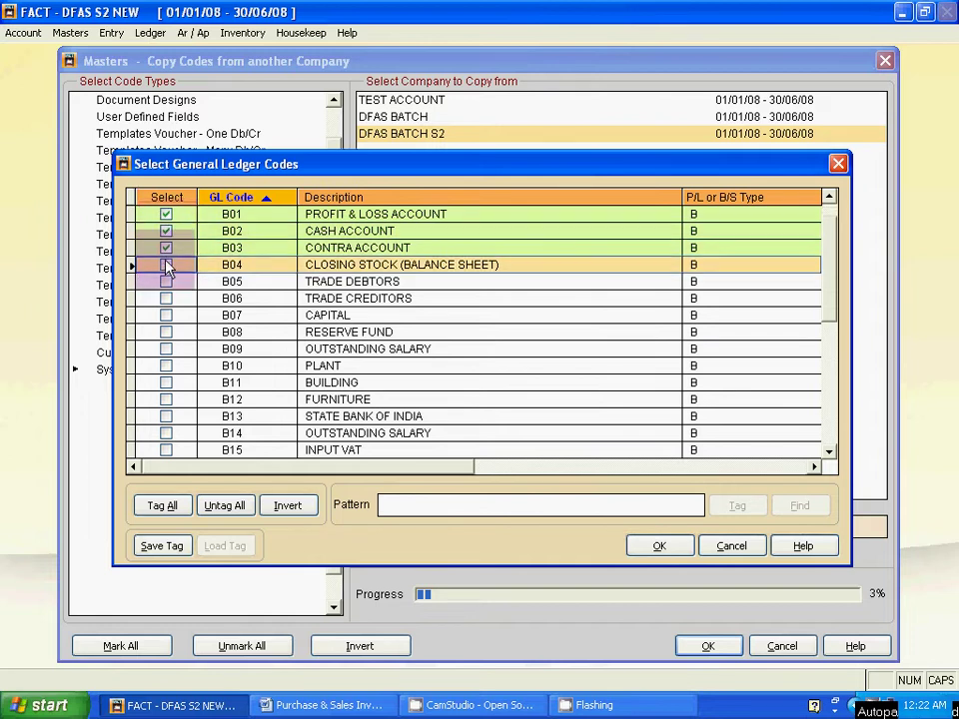
pyautogui.click(167, 265)
pyautogui.click(167, 285)
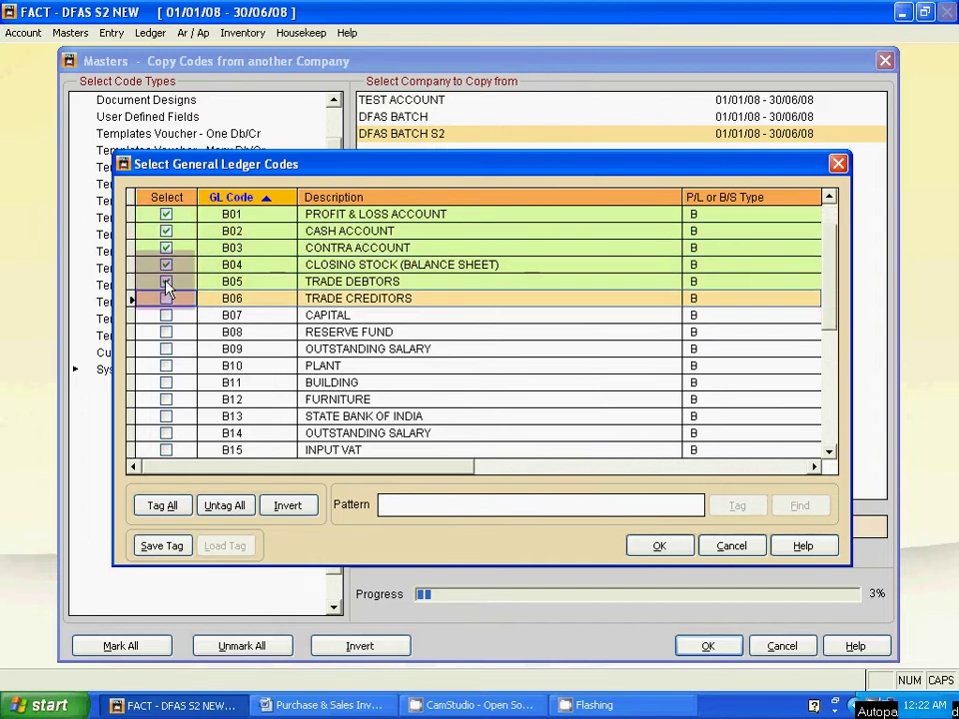
pyautogui.click(167, 298)
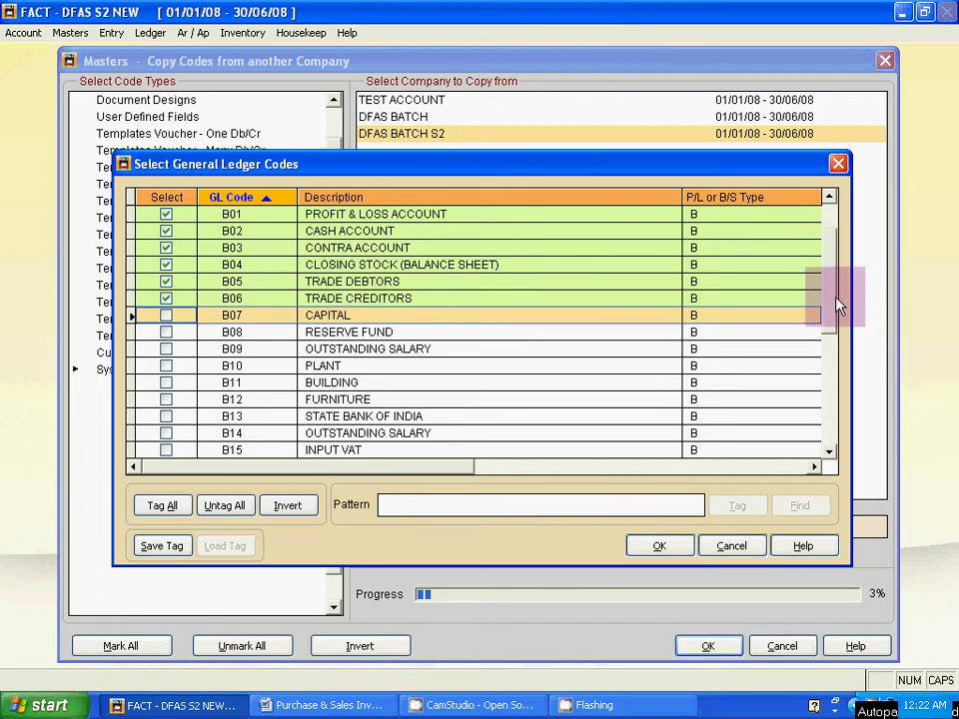
# - Tag ledger codes P01 through P06 and confirm copying the selected codes
pyautogui.moveTo(835, 308); pyautogui.dragTo(837, 348)
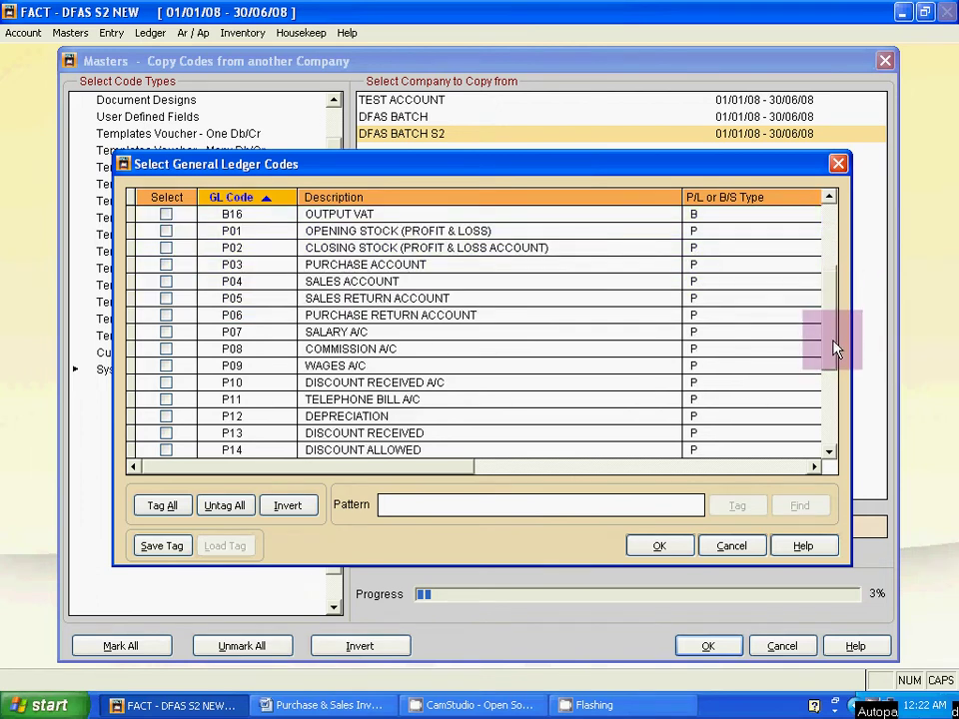
pyautogui.click(166, 233)
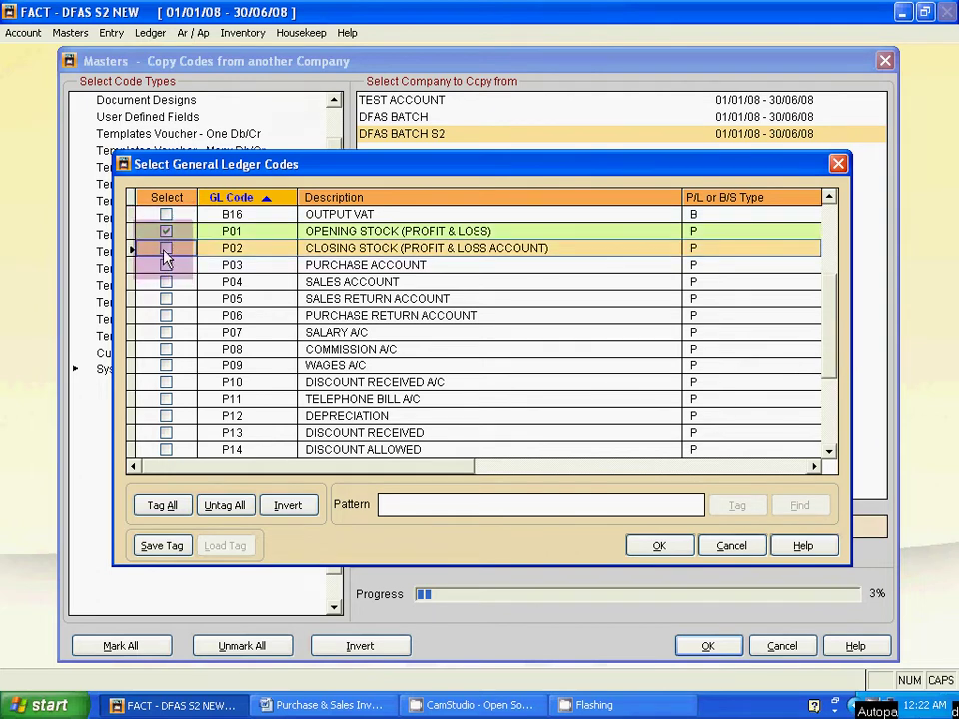
pyautogui.click(166, 250)
pyautogui.click(165, 266)
pyautogui.click(166, 282)
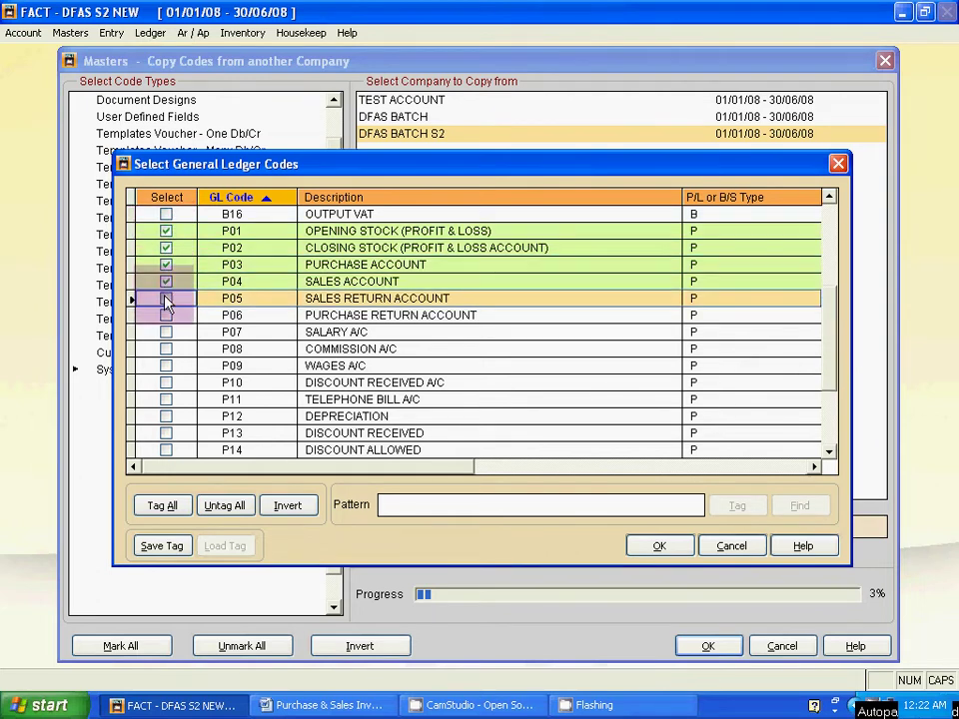
pyautogui.click(166, 300)
pyautogui.click(167, 316)
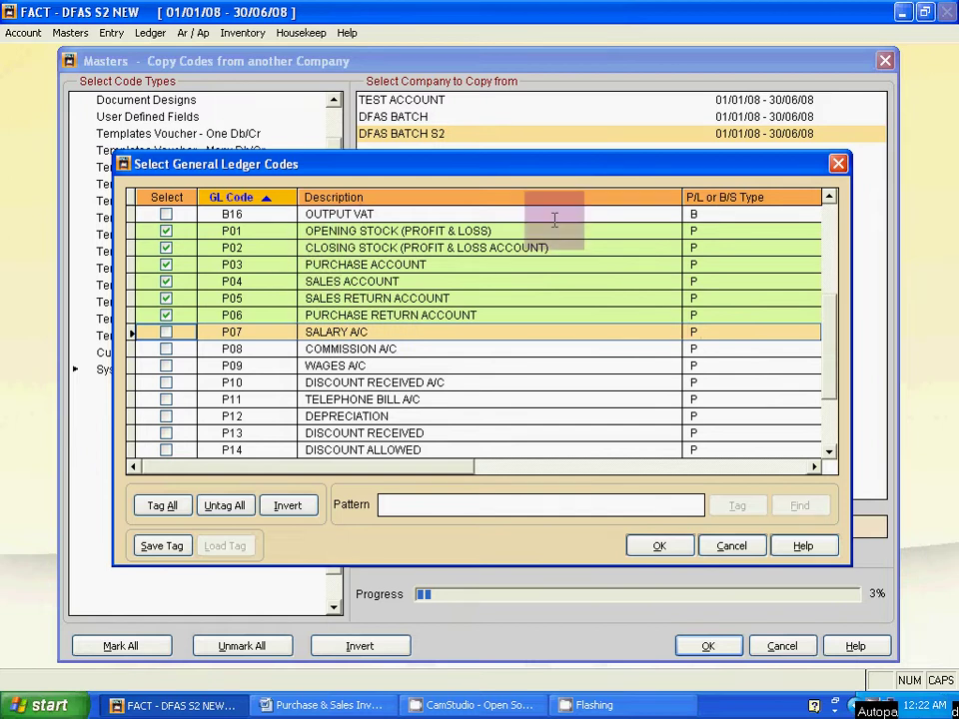
pyautogui.click(667, 546)
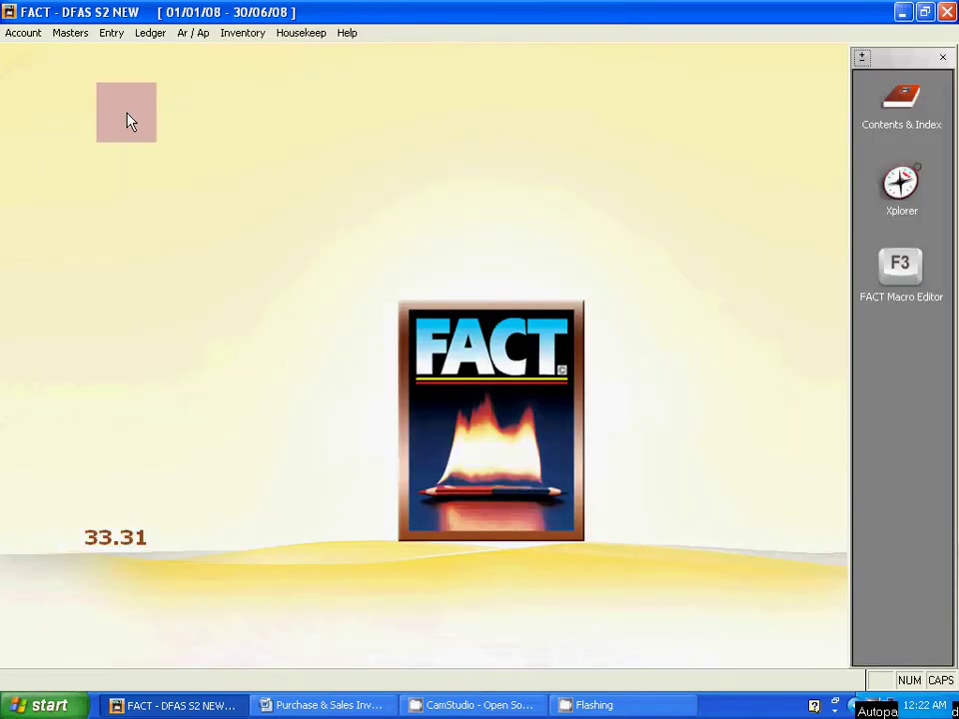
pyautogui.click(84, 36)
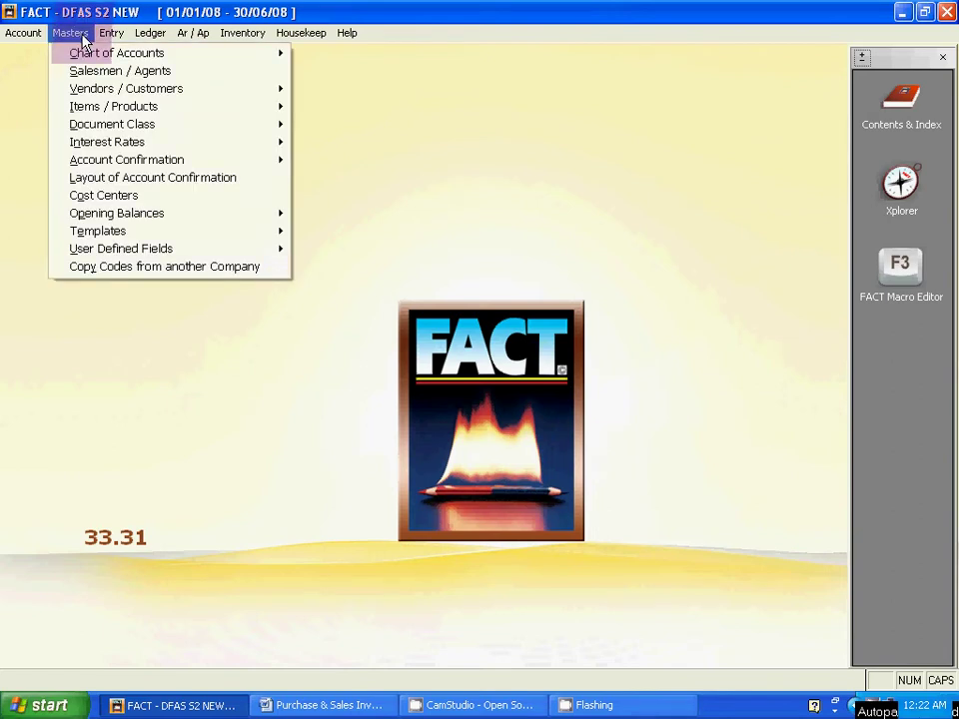
pyautogui.moveTo(122, 56)
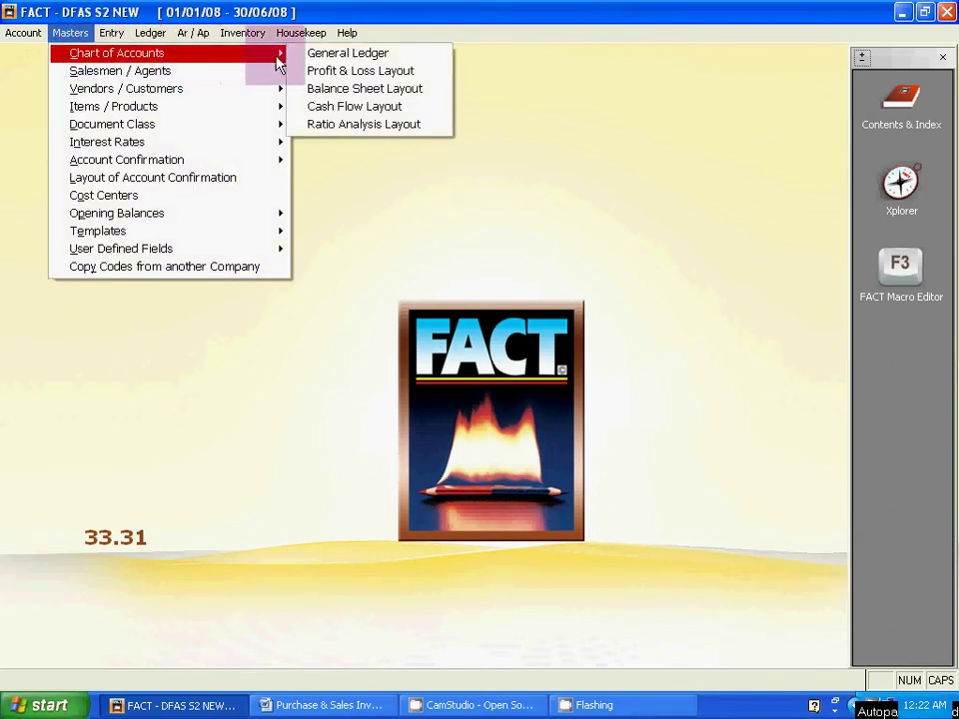
pyautogui.click(303, 54)
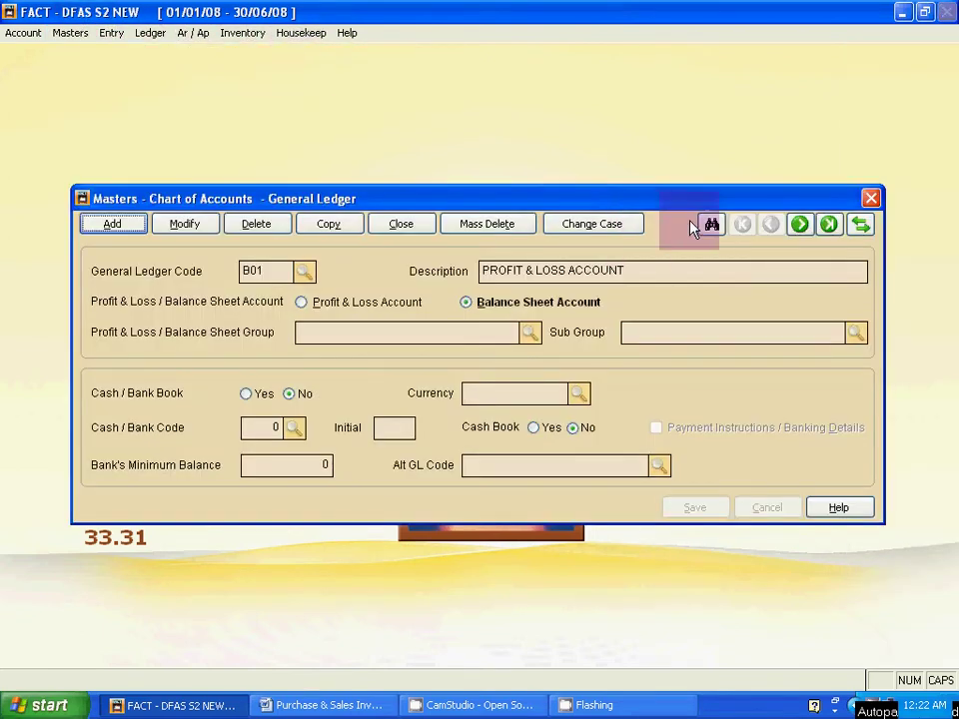
pyautogui.click(711, 224)
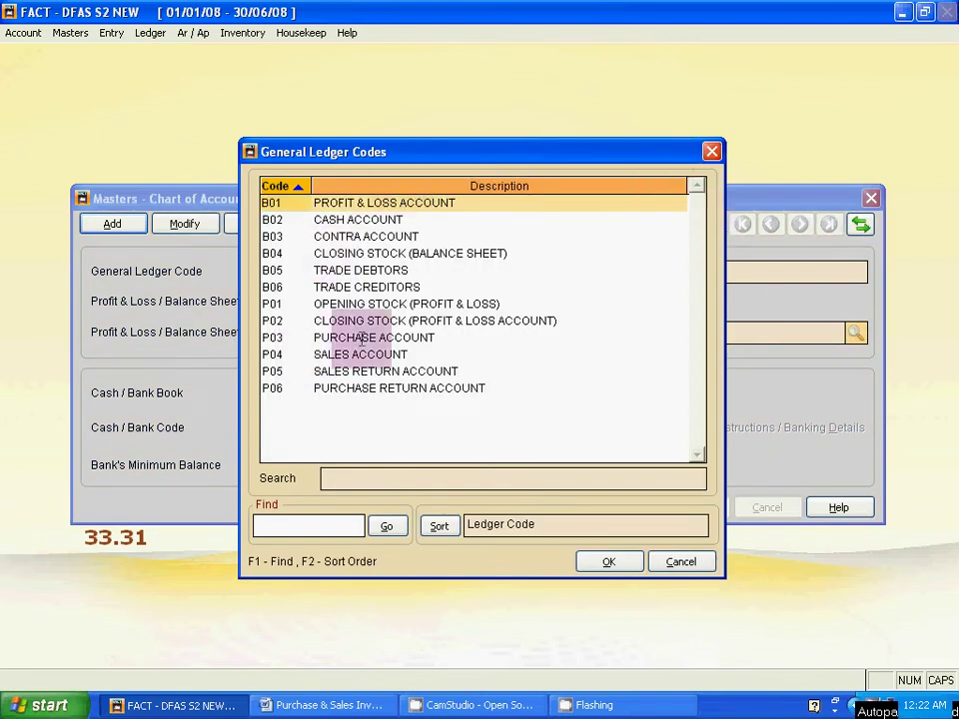
pyautogui.click(711, 152)
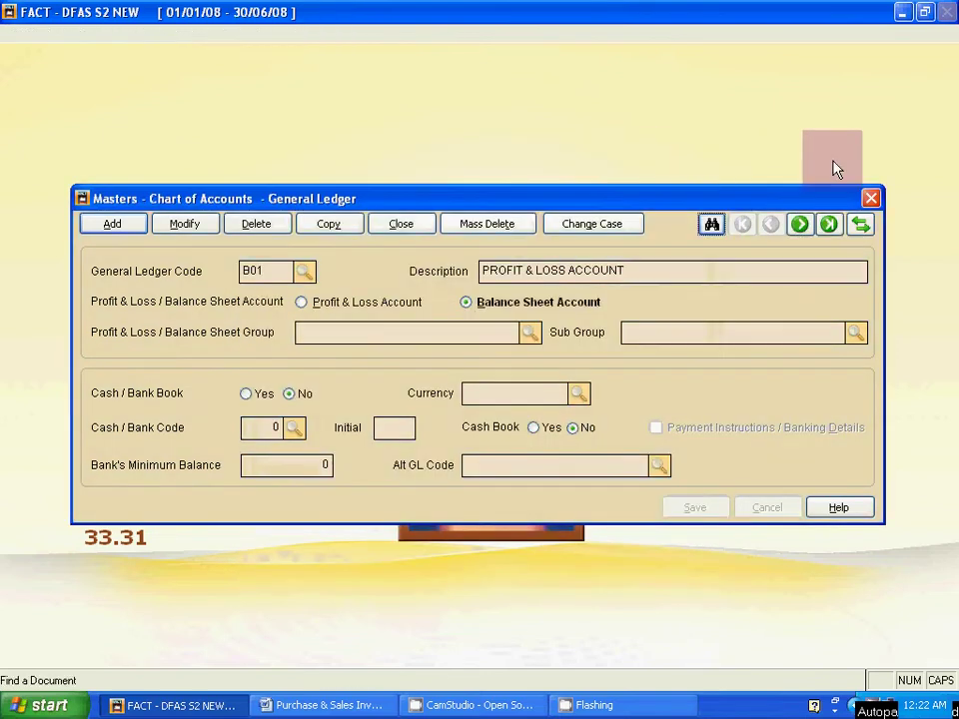
pyautogui.click(869, 198)
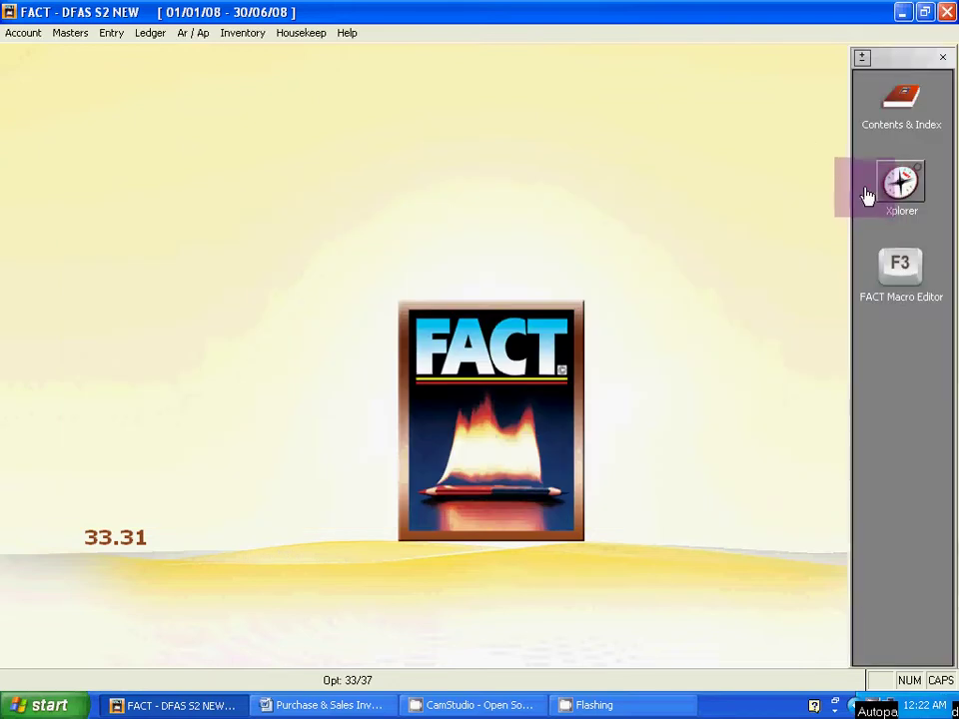
pyautogui.click(27, 38)
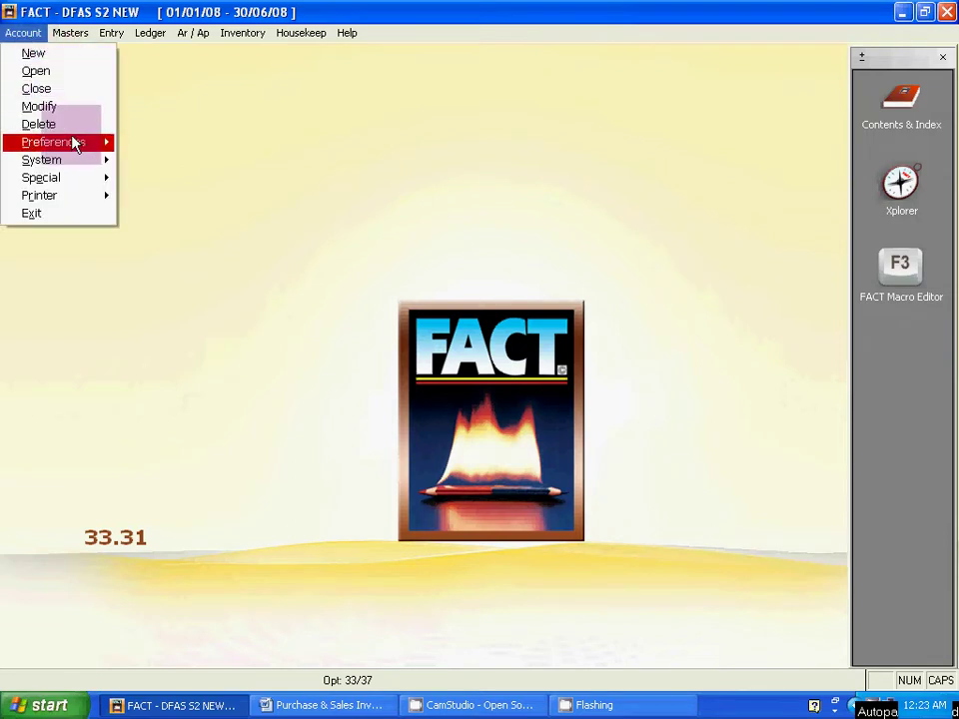
pyautogui.moveTo(100, 152)
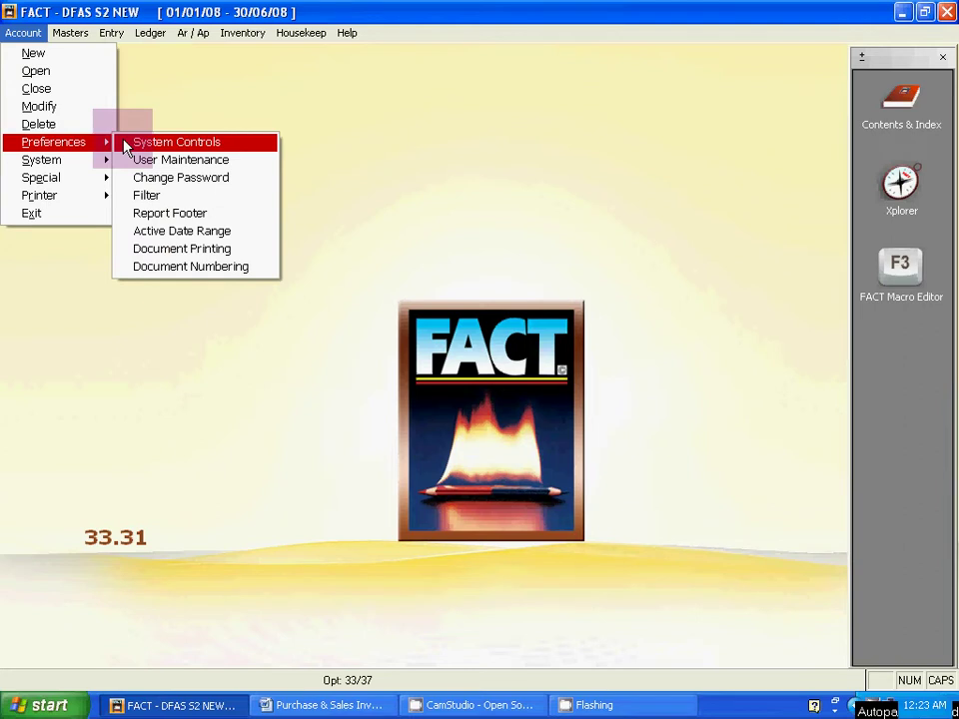
pyautogui.click(125, 146)
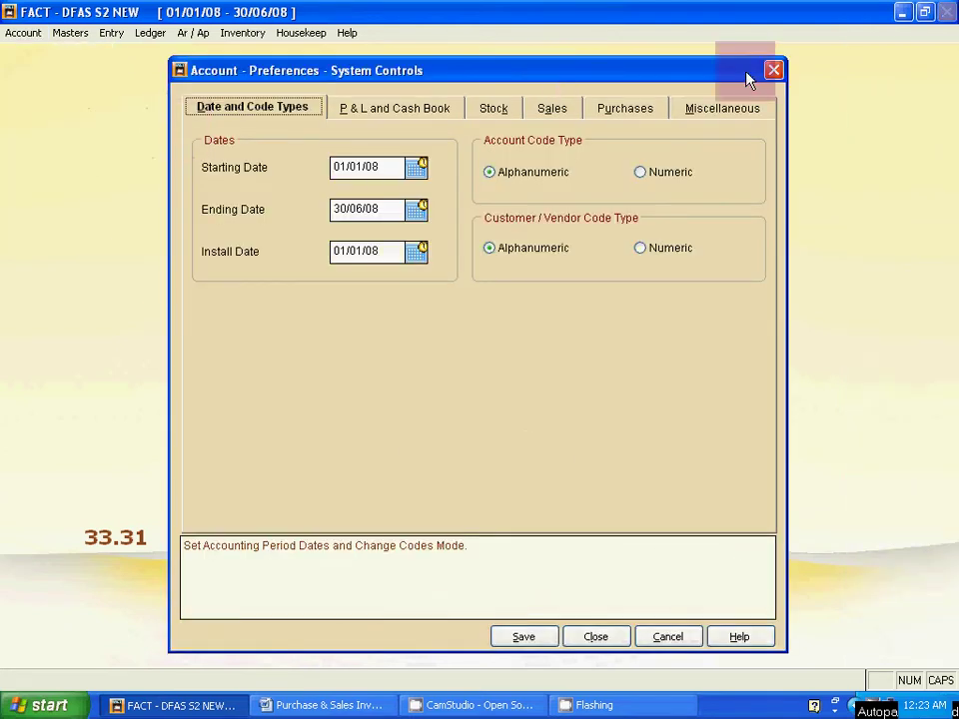
pyautogui.click(771, 69)
pyautogui.click(84, 34)
pyautogui.moveTo(89, 52)
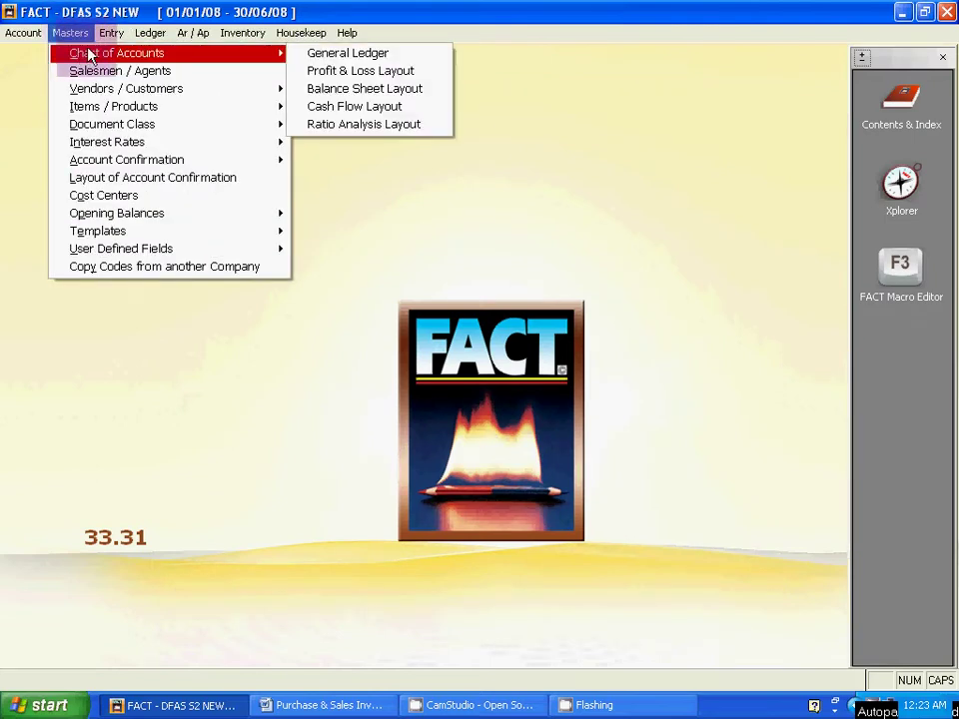
pyautogui.click(311, 55)
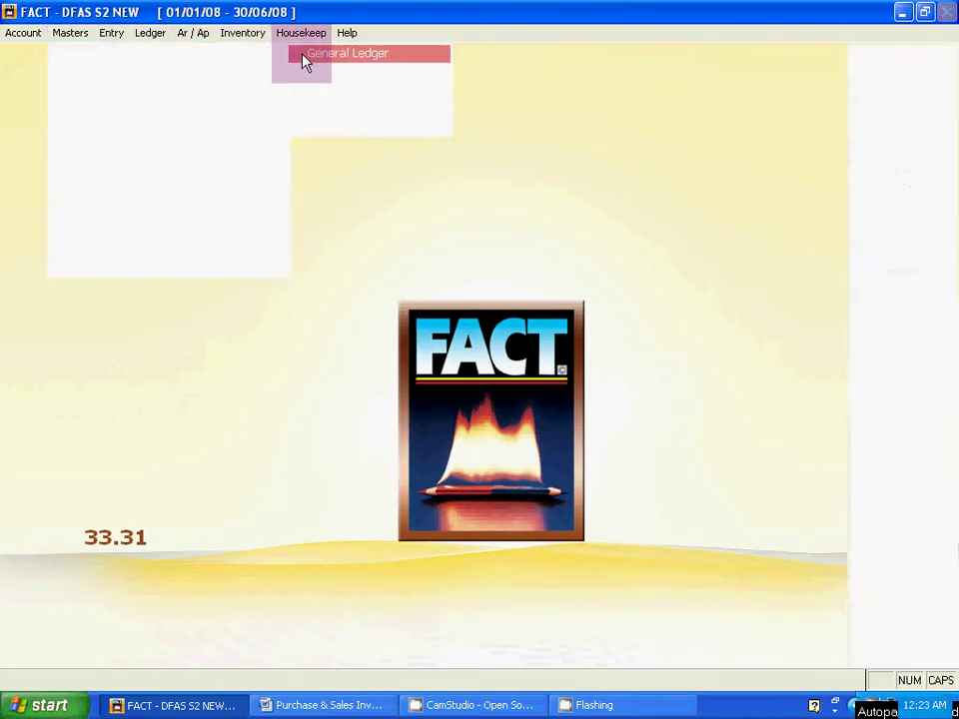
pyautogui.click(711, 226)
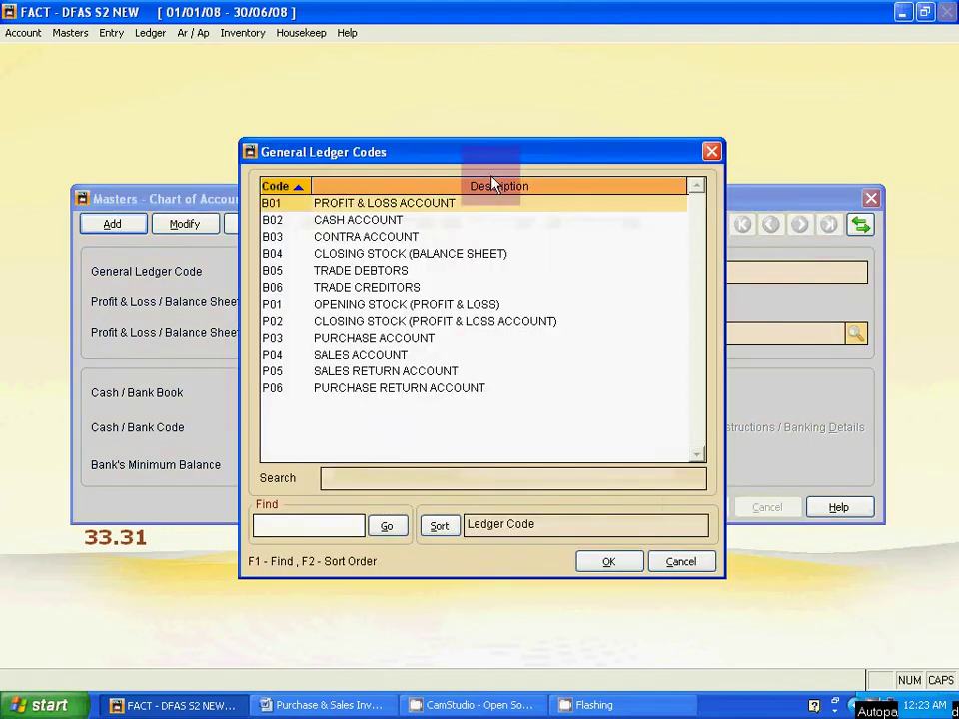
pyautogui.click(713, 155)
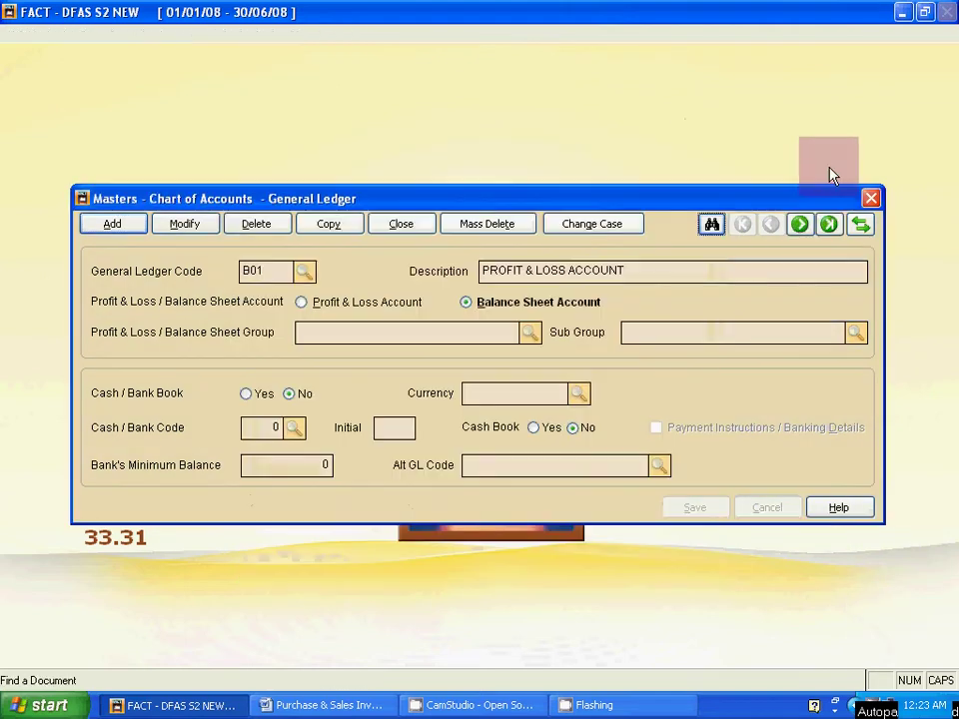
pyautogui.click(870, 198)
pyautogui.click(17, 37)
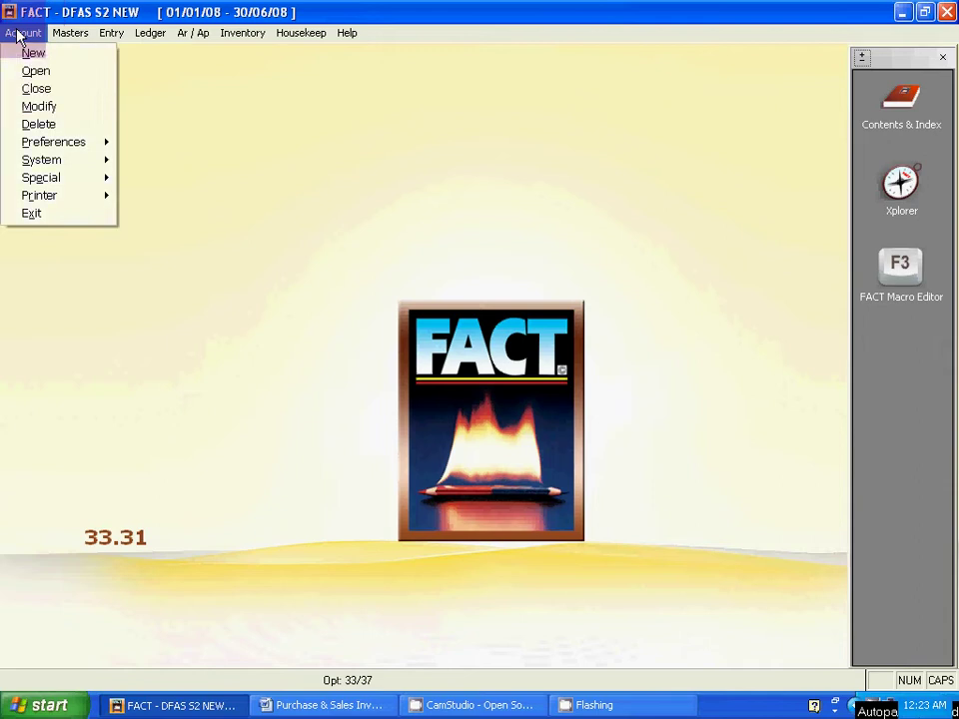
pyautogui.moveTo(80, 143)
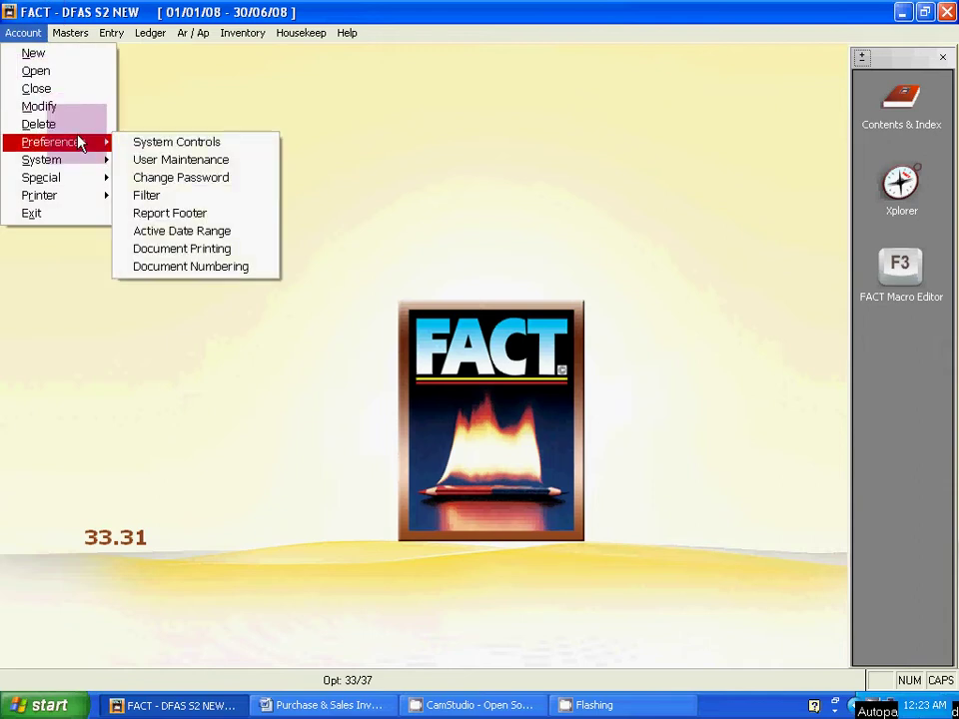
pyautogui.click(126, 148)
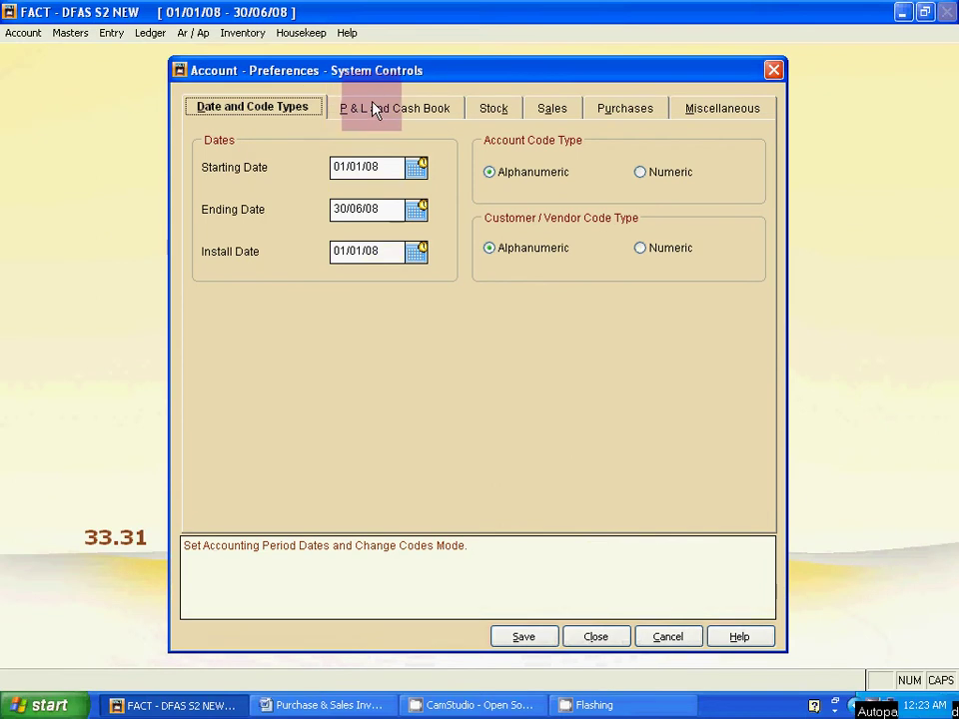
pyautogui.click(374, 108)
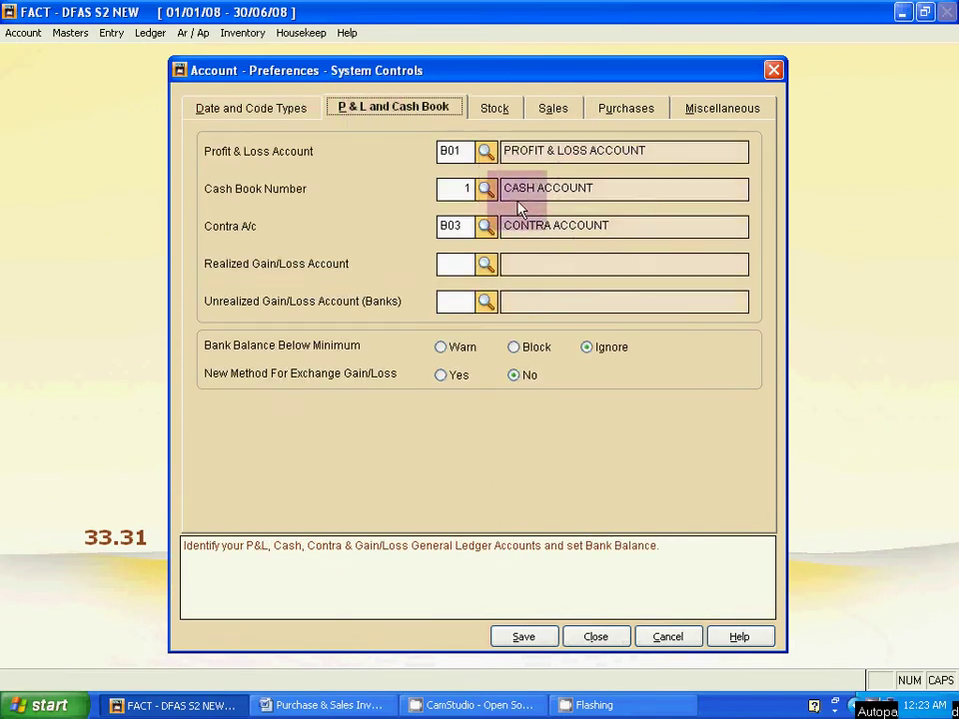
pyautogui.click(503, 111)
pyautogui.click(552, 106)
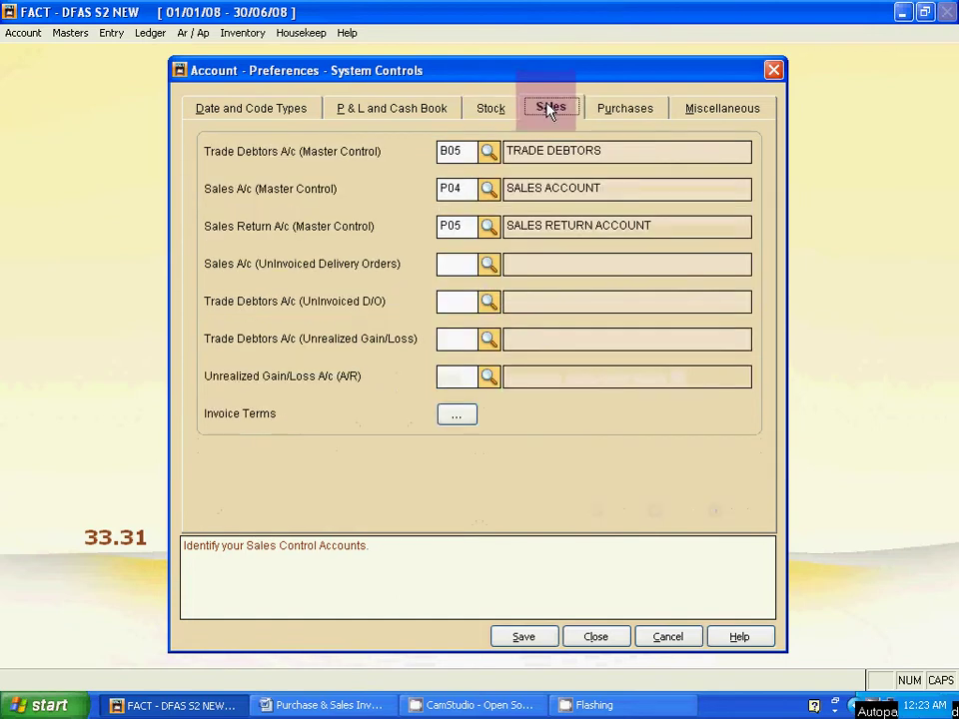
pyautogui.click(614, 107)
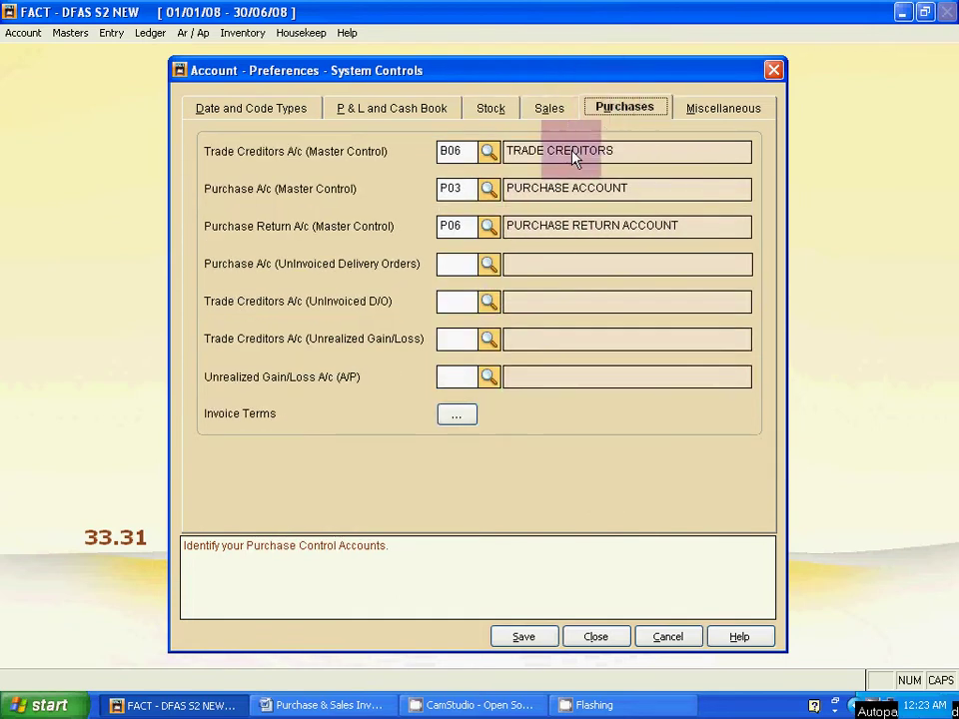
pyautogui.click(400, 110)
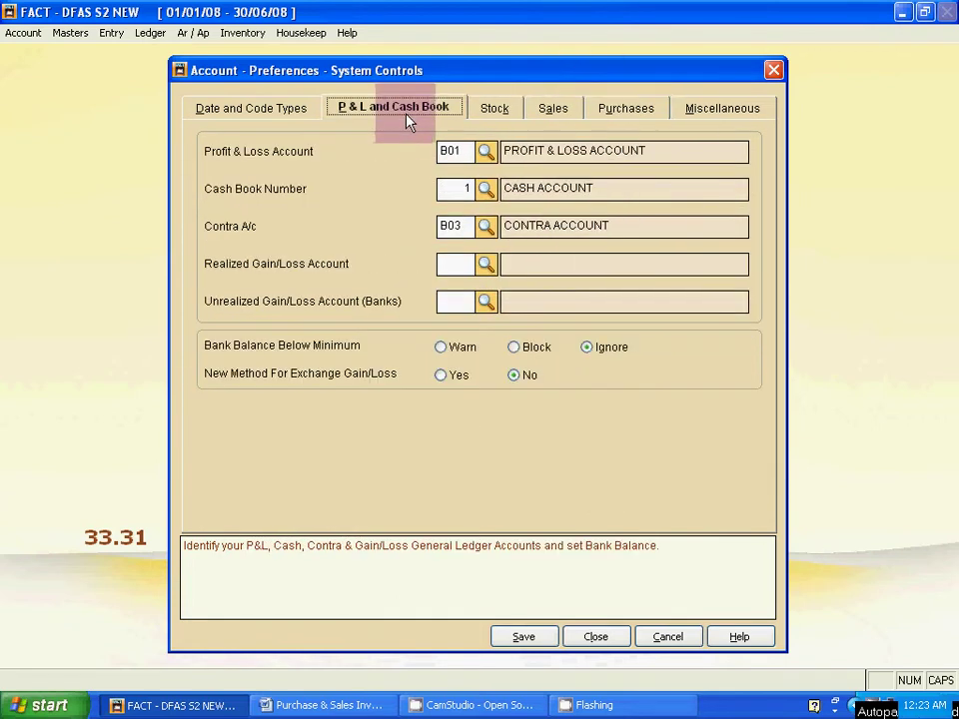
pyautogui.click(492, 112)
pyautogui.click(549, 108)
pyautogui.click(612, 110)
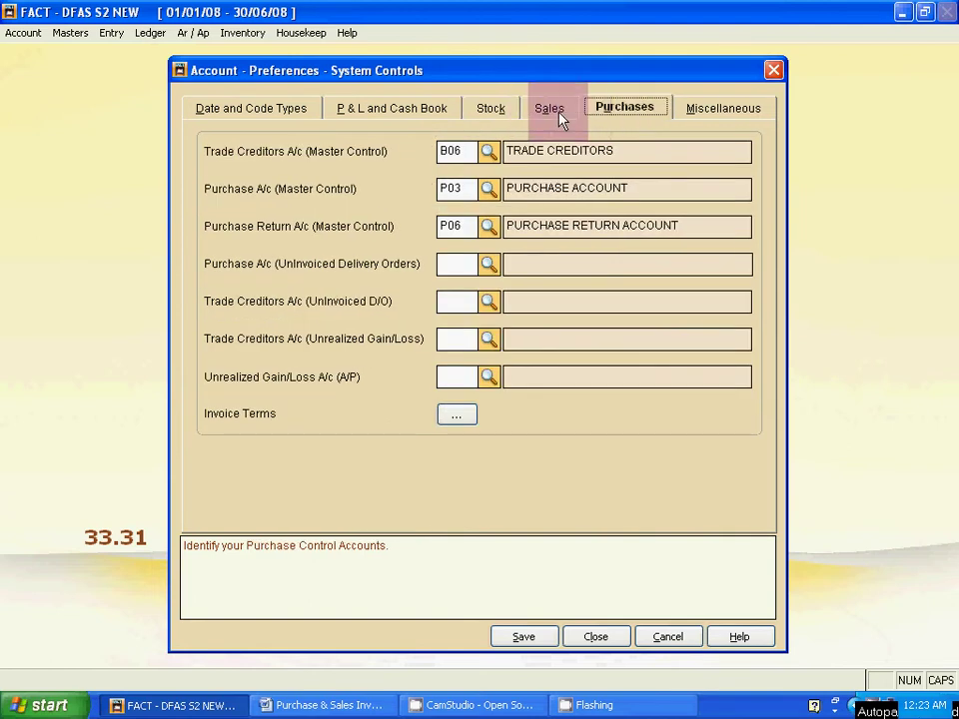
pyautogui.click(552, 112)
pyautogui.click(500, 110)
pyautogui.click(446, 111)
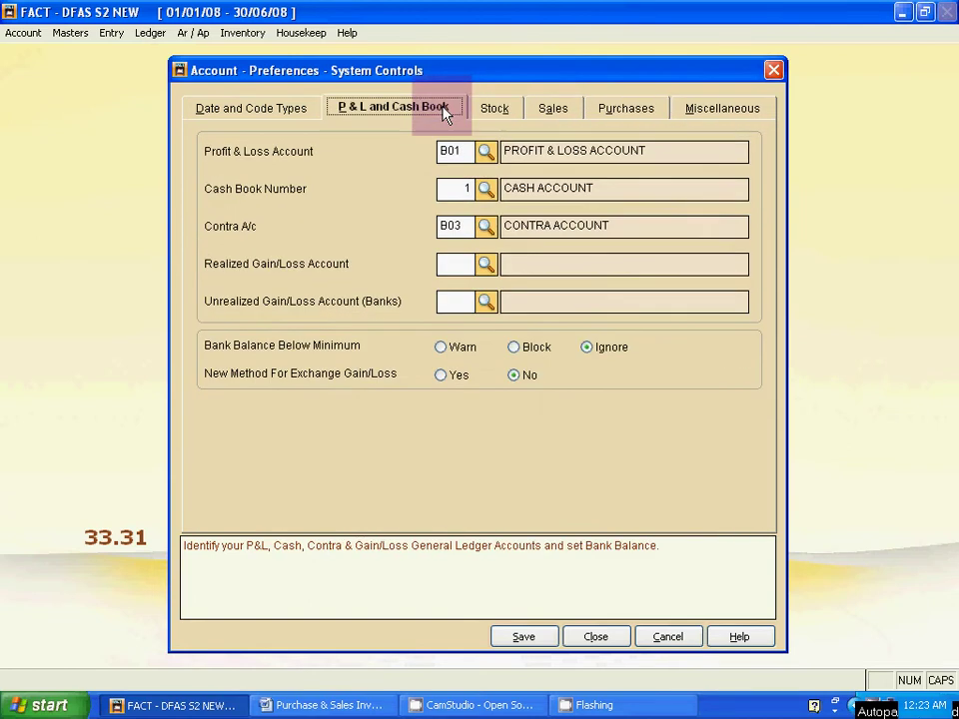
pyautogui.click(774, 71)
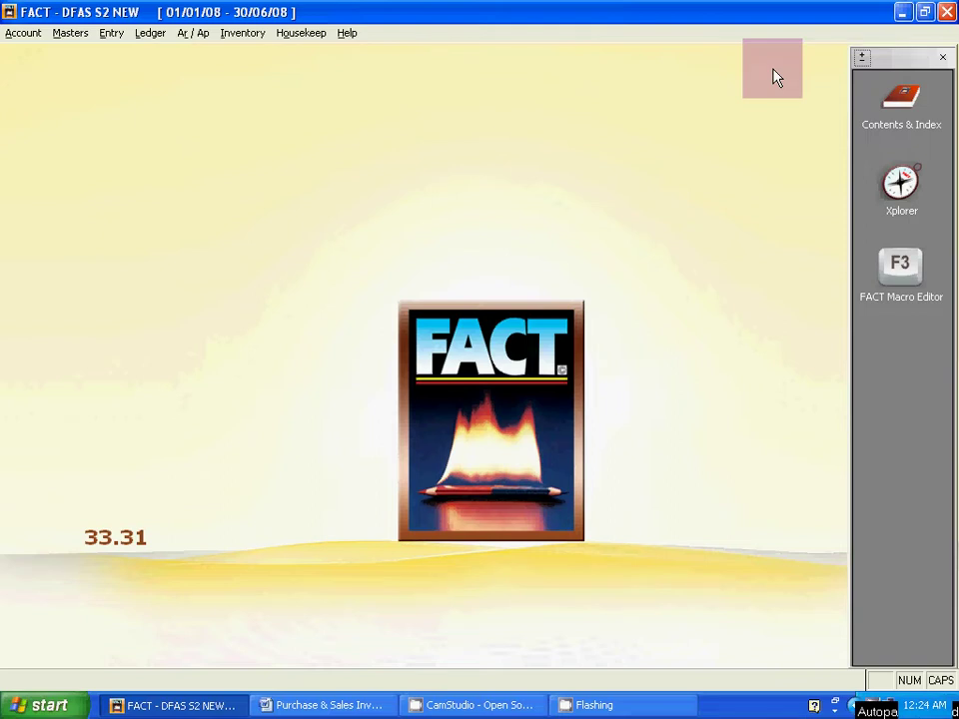
# - Review the Word Trade Creditors table: invoices TC1/TC2 and creditor names like PHILIPS INDIA LTD
pyautogui.hotkey('alt', 'Tab')
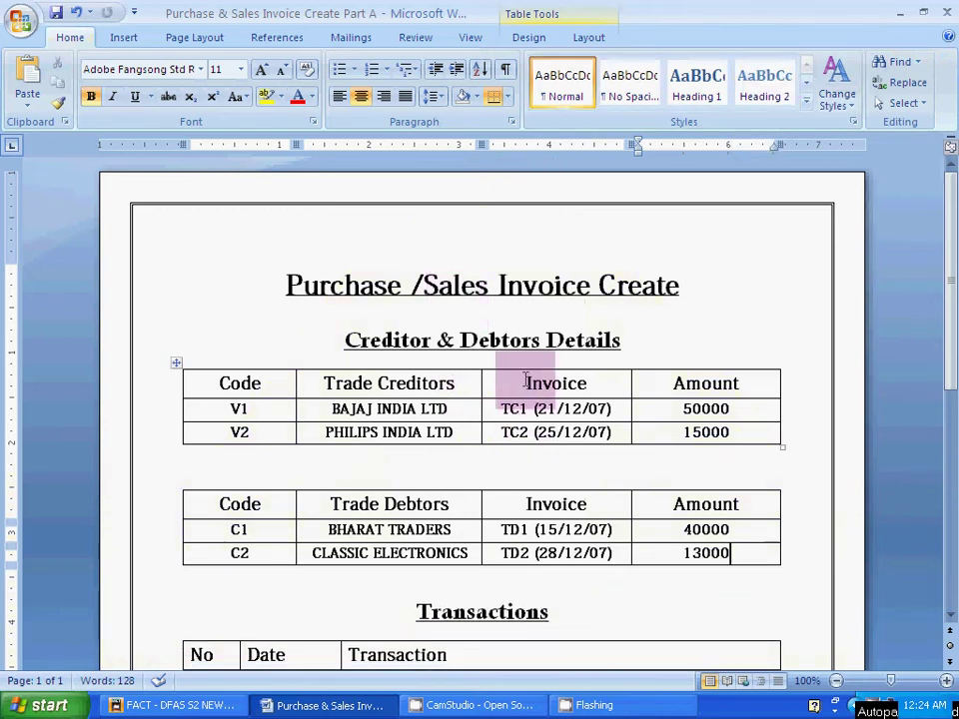
pyautogui.moveTo(525, 380); pyautogui.dragTo(548, 439)
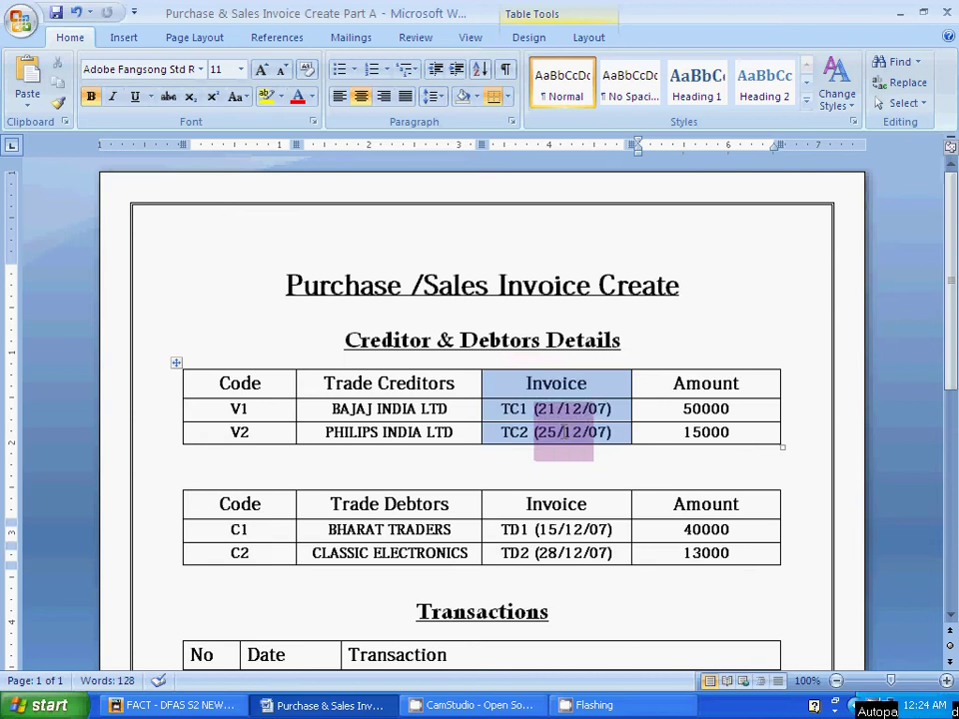
pyautogui.click(514, 420)
pyautogui.moveTo(322, 384); pyautogui.dragTo(397, 385)
pyautogui.moveTo(493, 404); pyautogui.dragTo(585, 436)
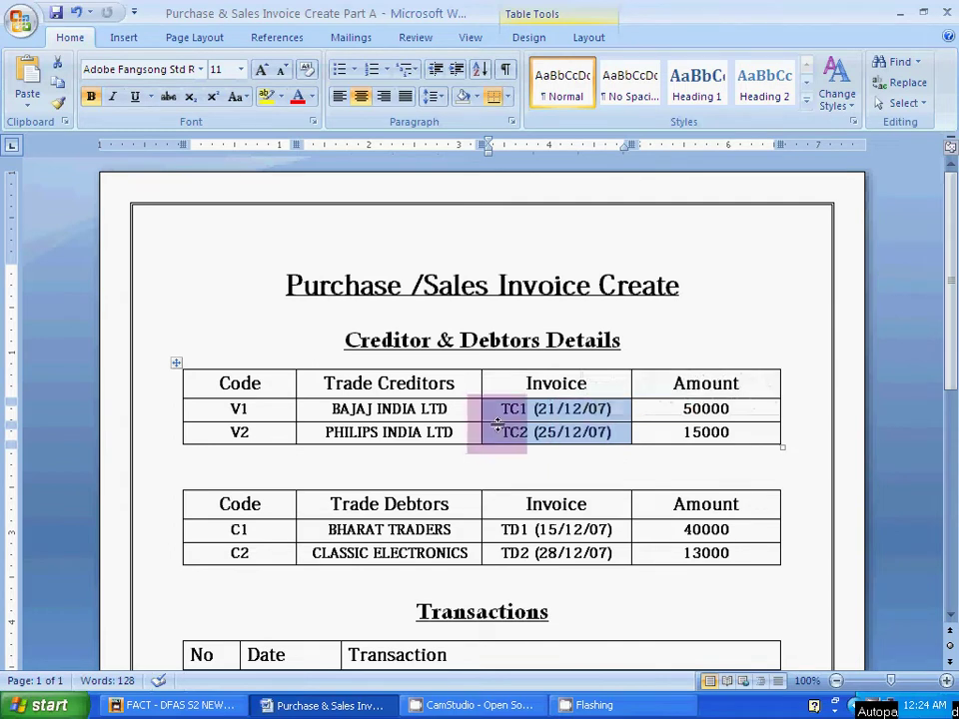
pyautogui.moveTo(506, 406); pyautogui.dragTo(540, 403)
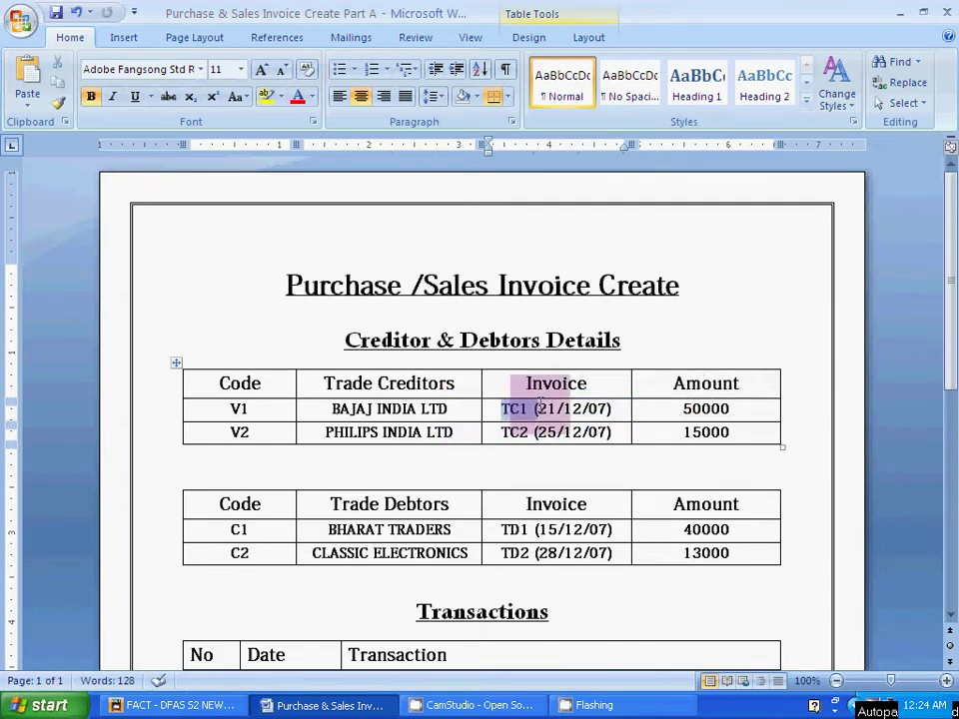
pyautogui.moveTo(376, 408); pyautogui.dragTo(544, 394)
pyautogui.moveTo(341, 436); pyautogui.dragTo(577, 436)
pyautogui.click(501, 433)
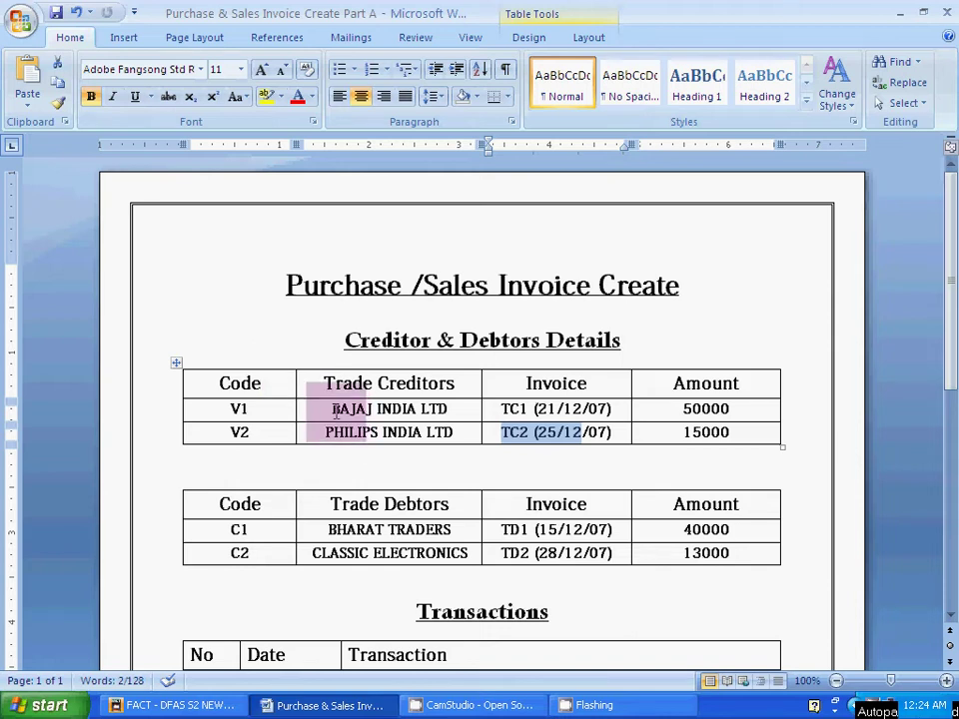
pyautogui.hotkey('alt', 'Tab')
# - Open the Vendors master form from Masters > Vendors / Customers
pyautogui.click(69, 33)
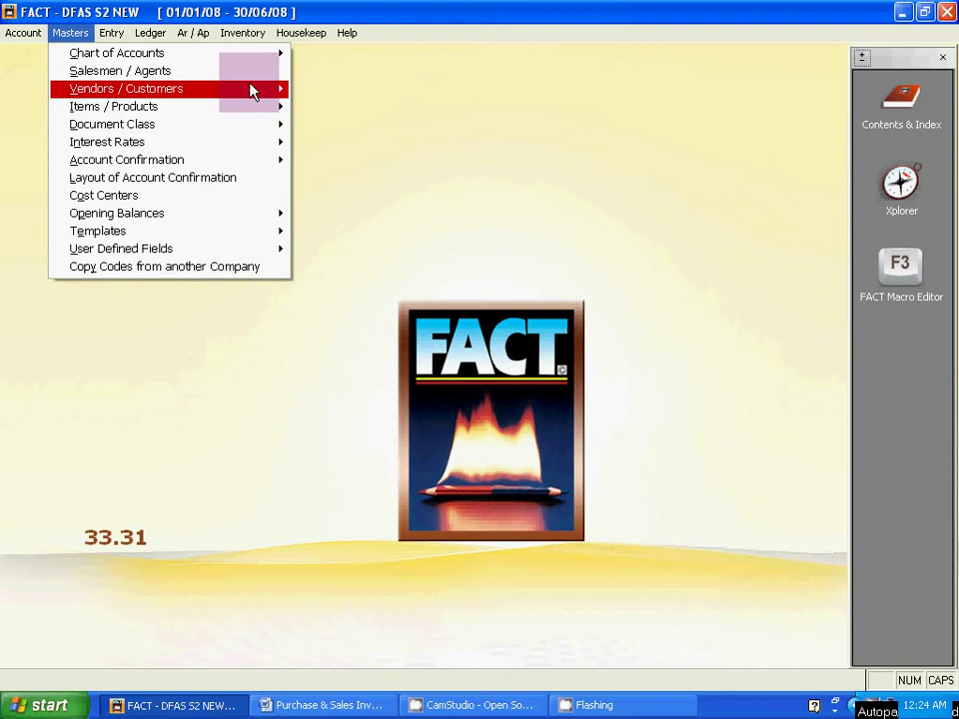
pyautogui.moveTo(252, 94)
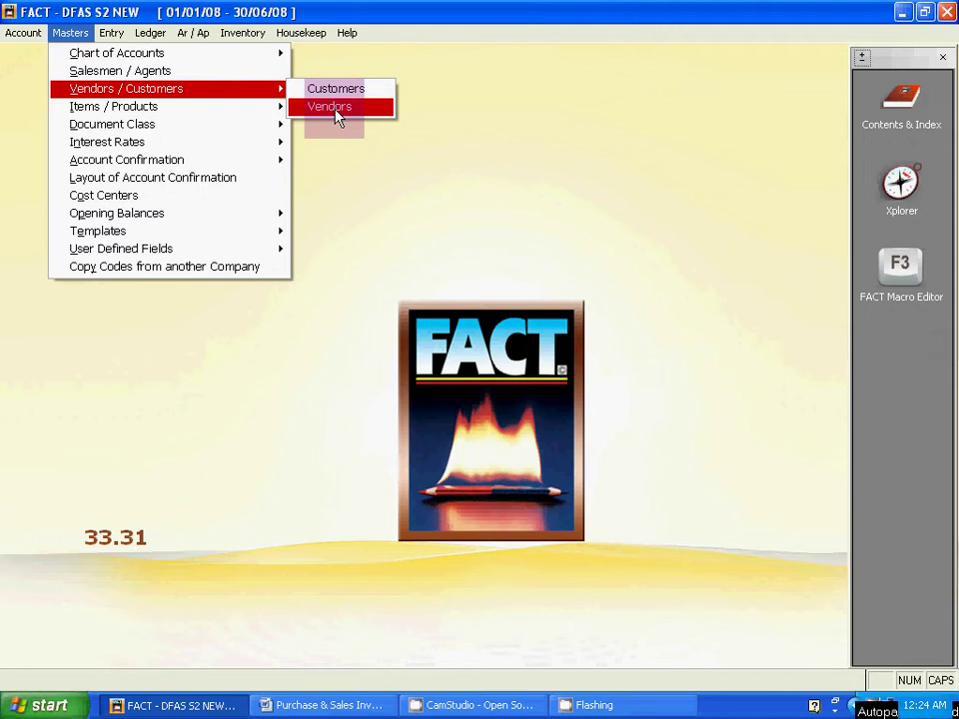
pyautogui.click(337, 117)
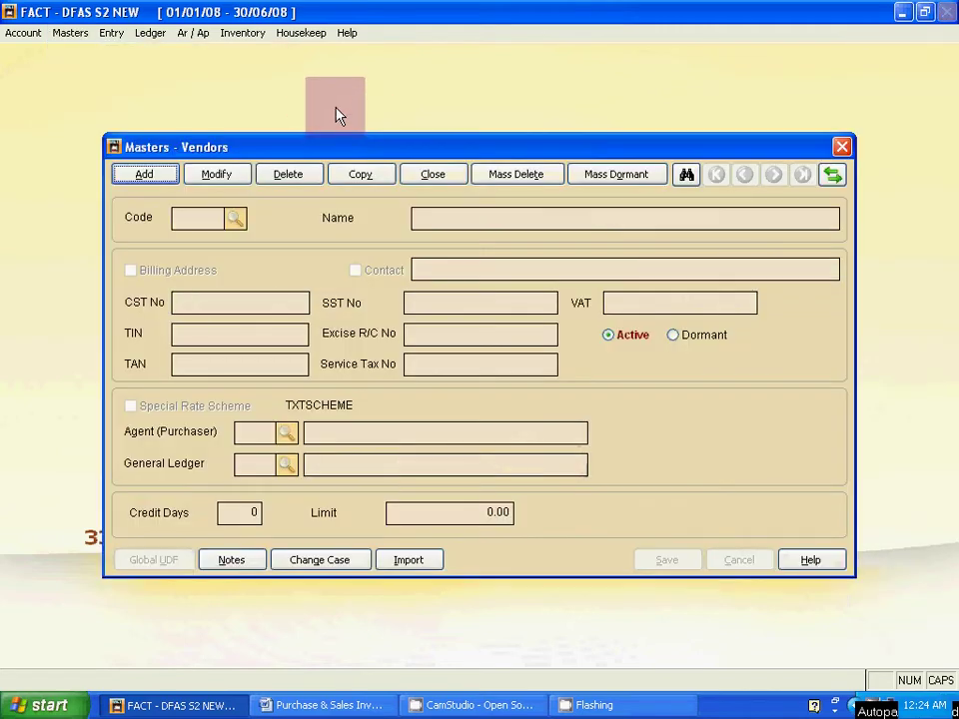
# - Add vendor V1, BAJAJ INDIA LTD, linked to ledger B06 TRADE CREDITORS, and save it
pyautogui.click(163, 176)
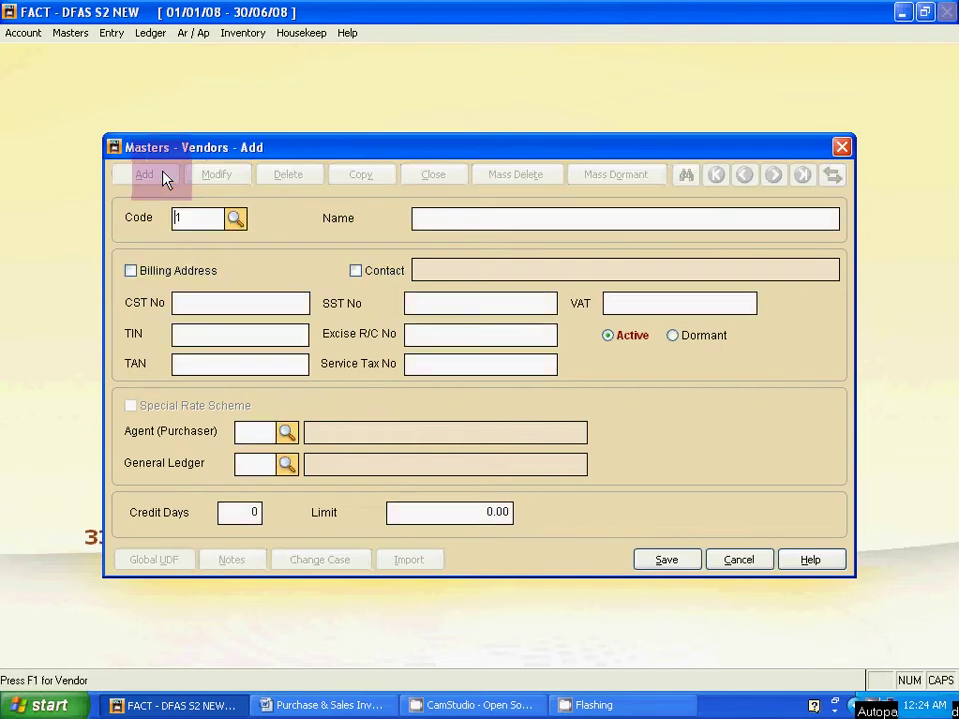
pyautogui.write('V')
pyautogui.hotkey('alt', 'Tab')
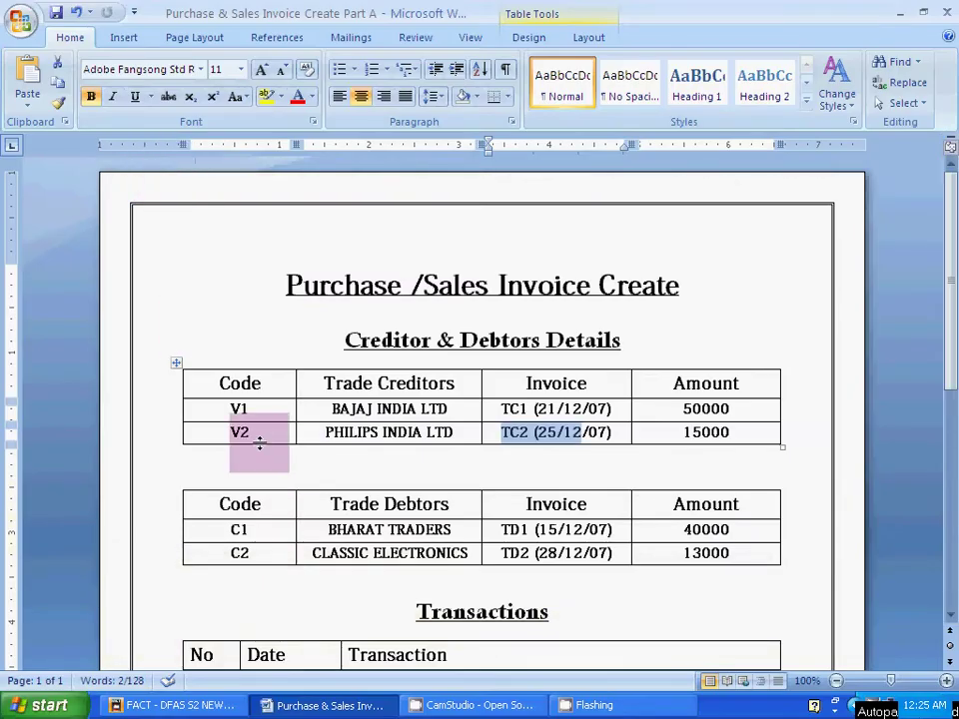
pyautogui.hotkey('alt', 'Tab')
pyautogui.hotkey('alt', 'Tab')
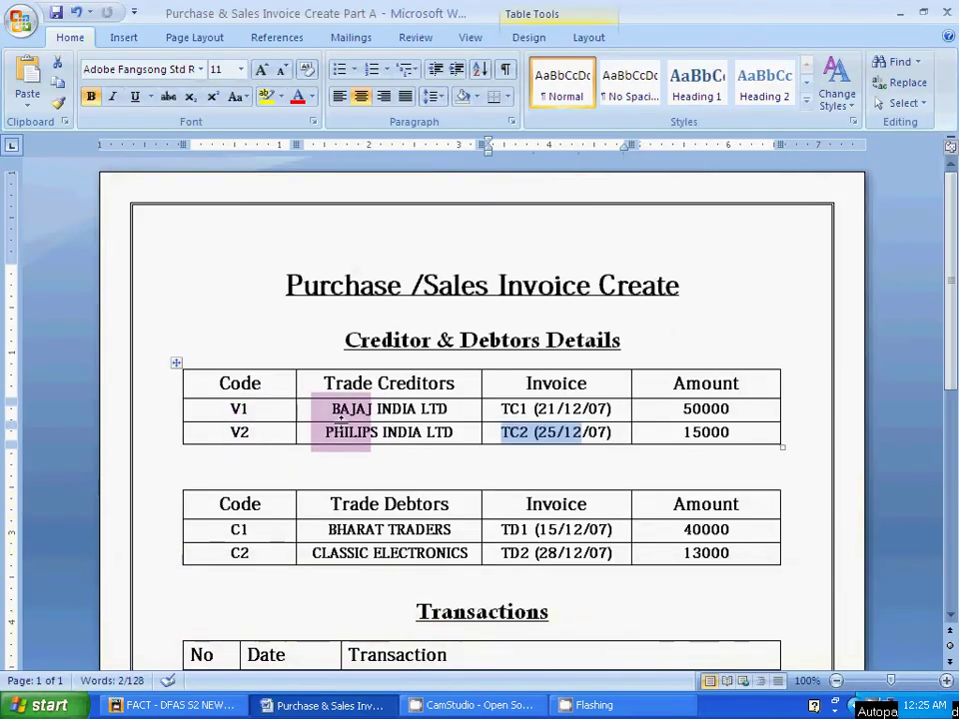
pyautogui.hotkey('alt', 'Tab')
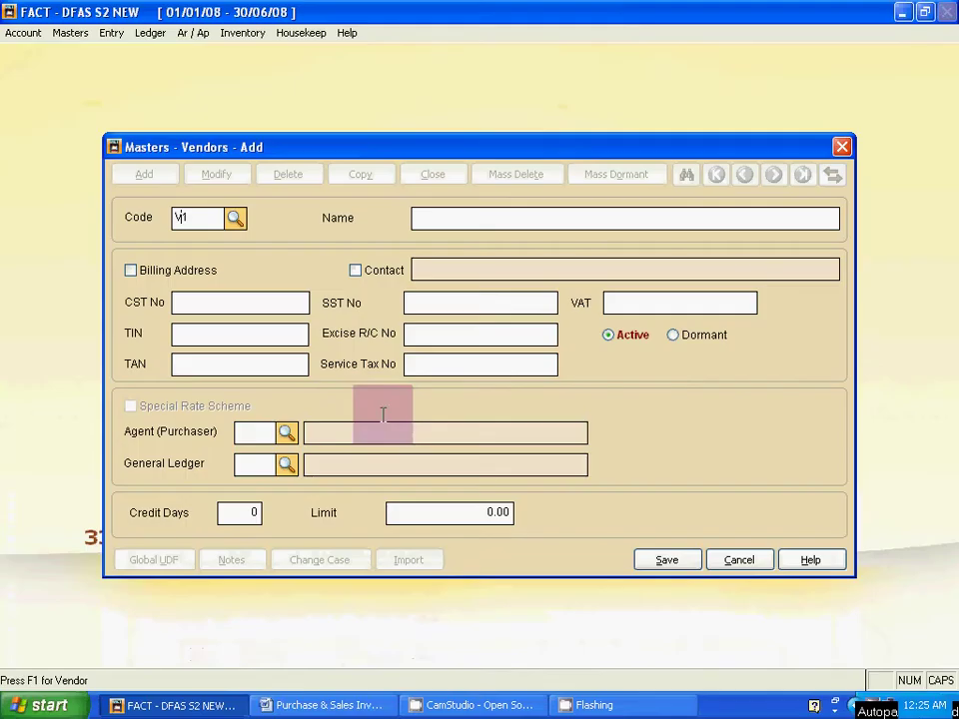
pyautogui.write('BAJAJ INDIA LTD')
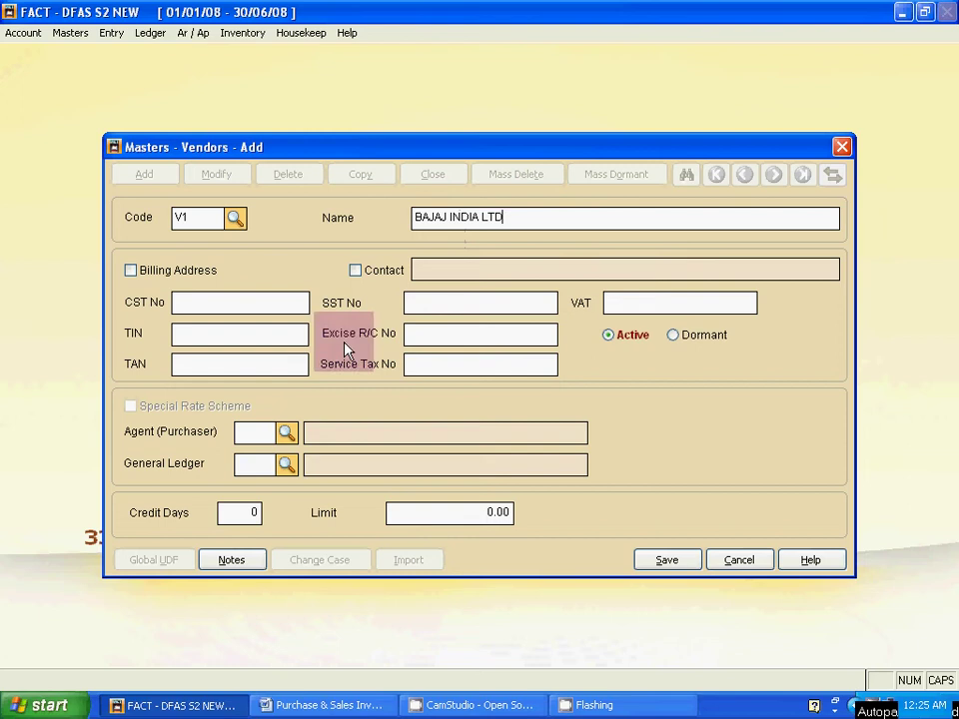
pyautogui.click(281, 465)
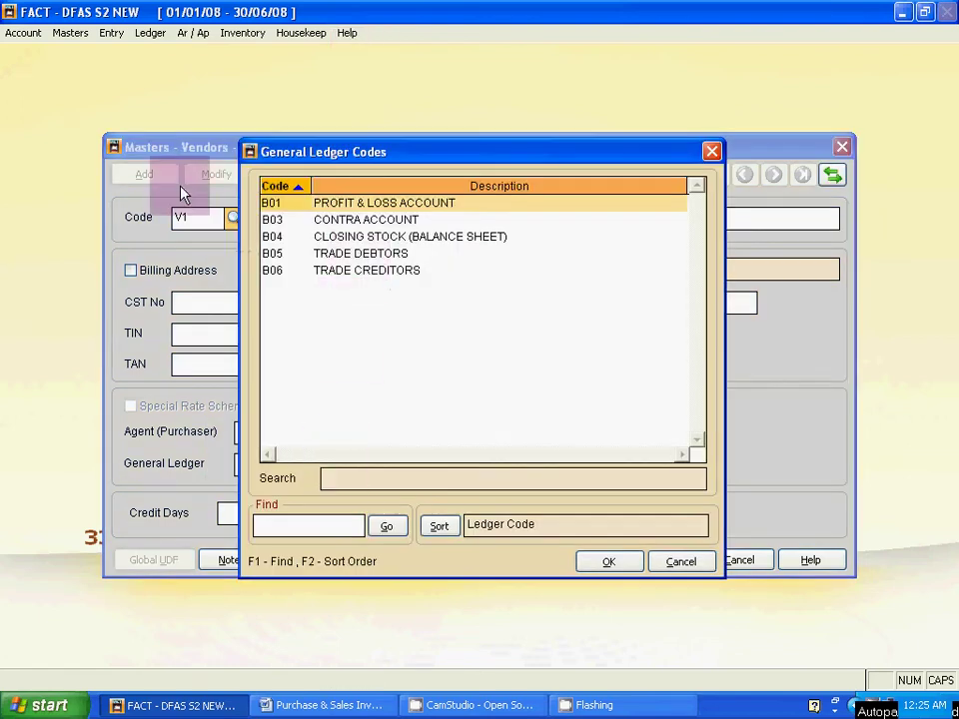
pyautogui.doubleClick(350, 270)
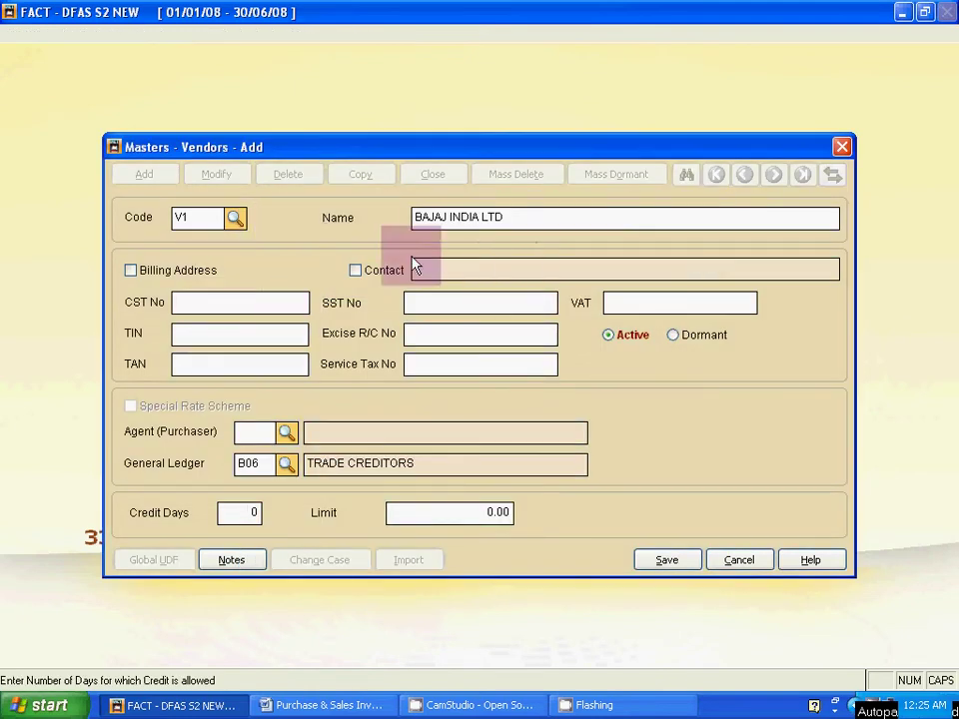
pyautogui.click(667, 561)
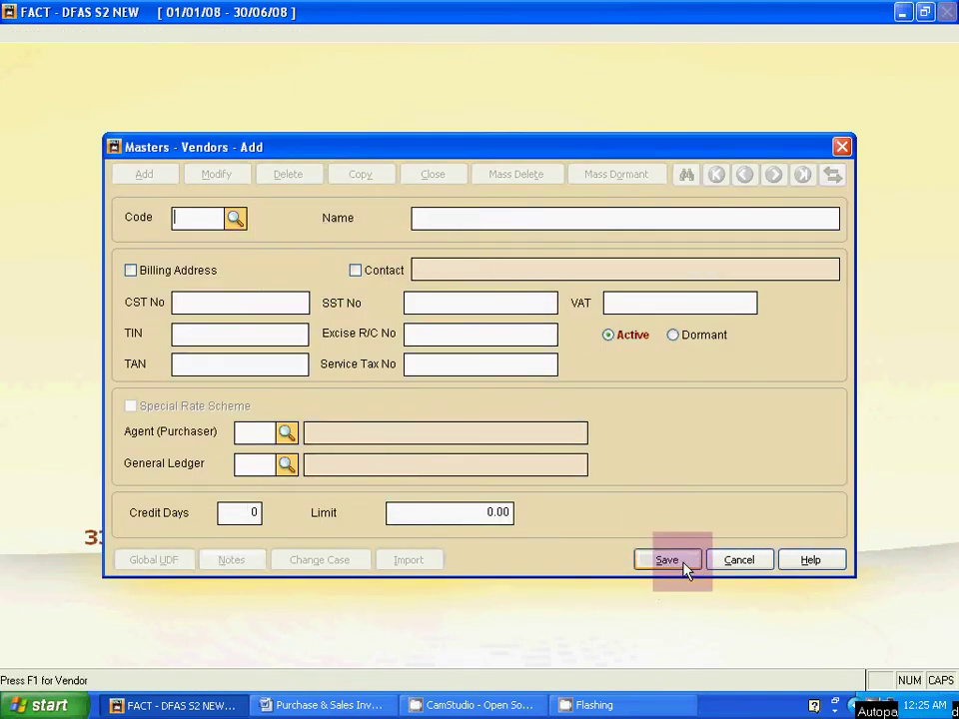
# - Enter vendor V2 PHILIPS INDIA LTD with ledger B06 TRADE CREDITORS, skip contacts, save, and exit
pyautogui.write('V2')
pyautogui.press('Tab')
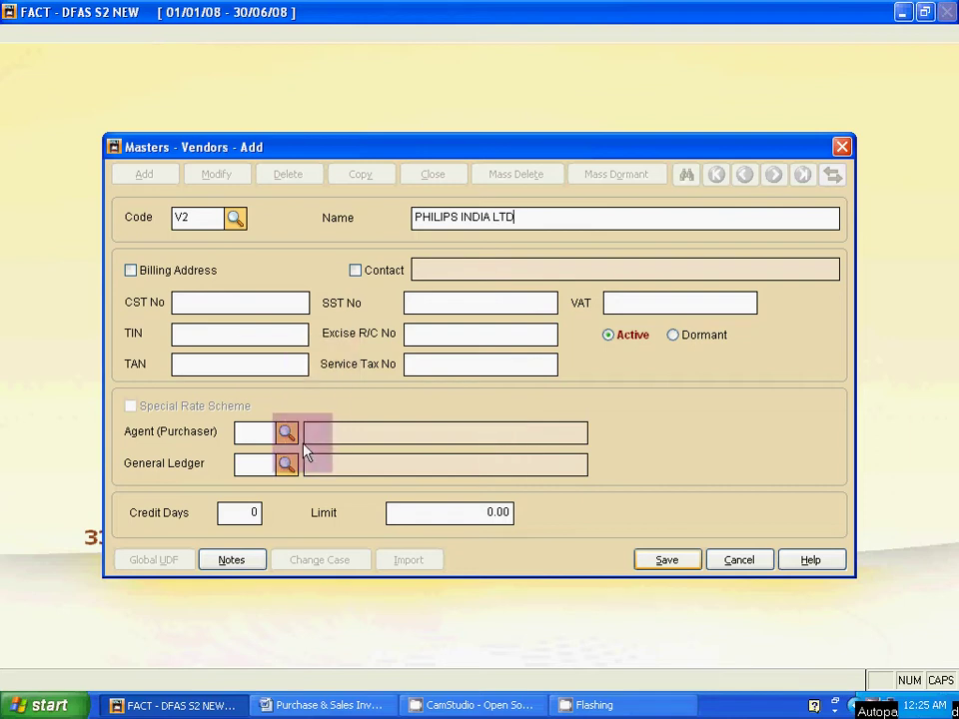
pyautogui.click(286, 464)
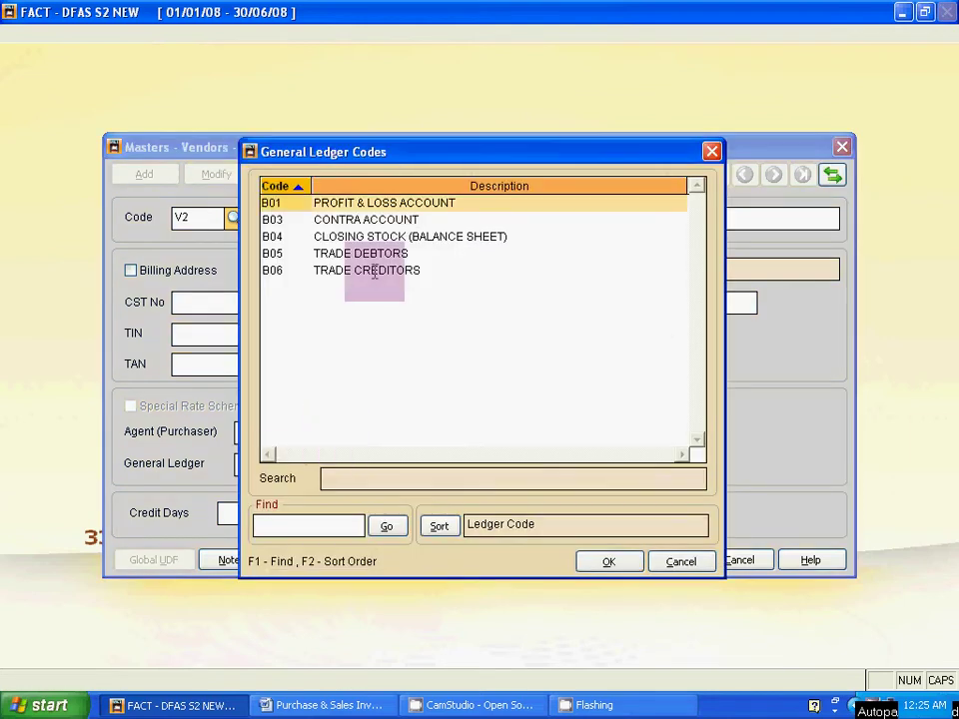
pyautogui.doubleClick(371, 270)
pyautogui.click(362, 270)
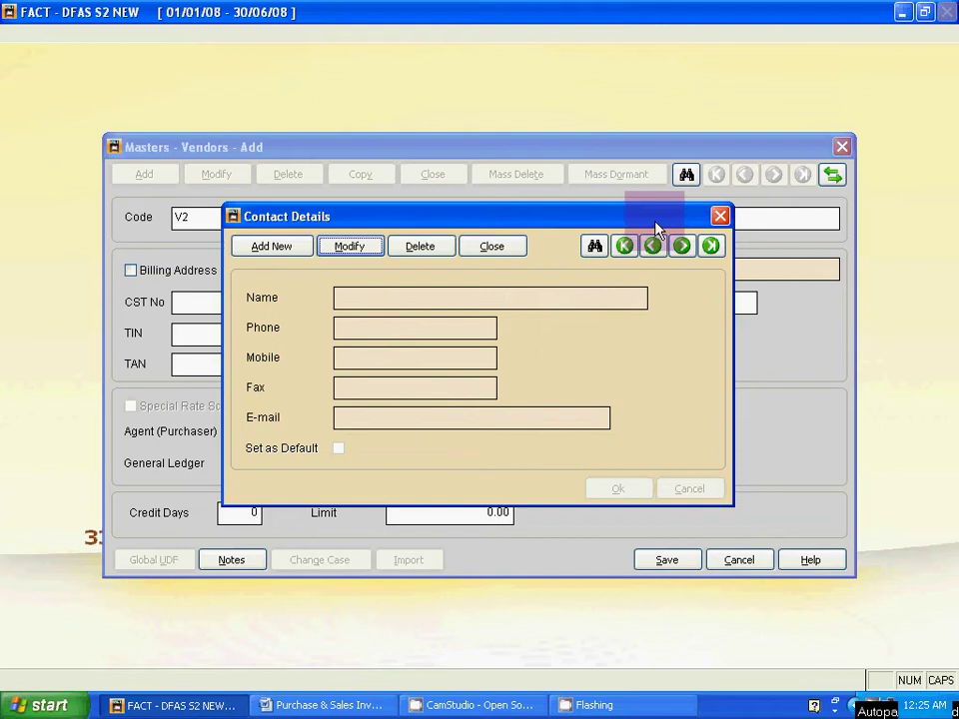
pyautogui.click(719, 216)
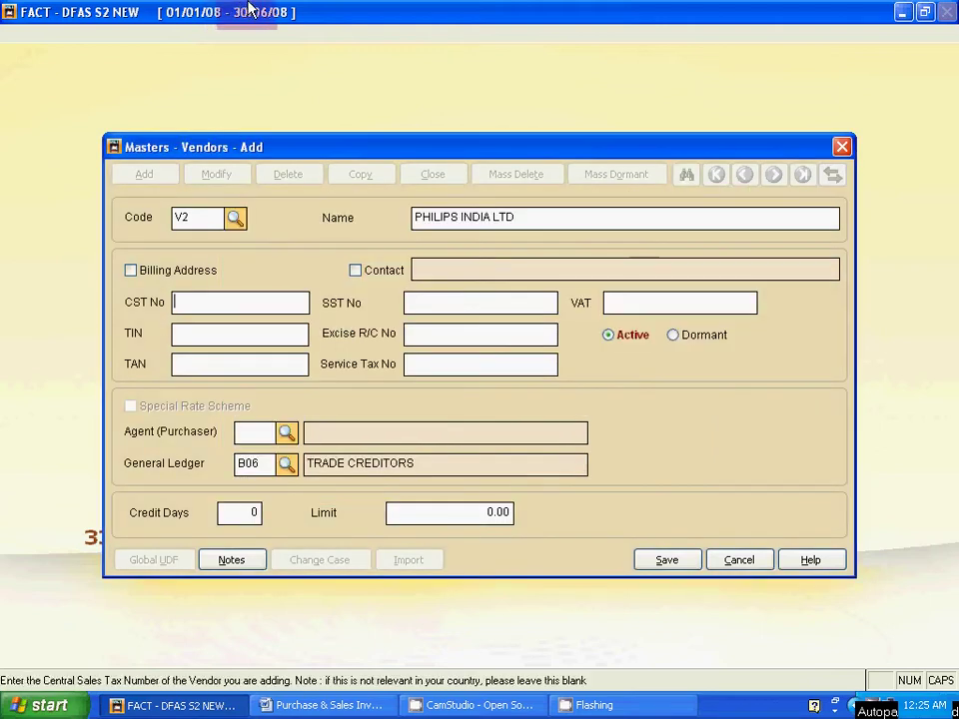
pyautogui.click(681, 563)
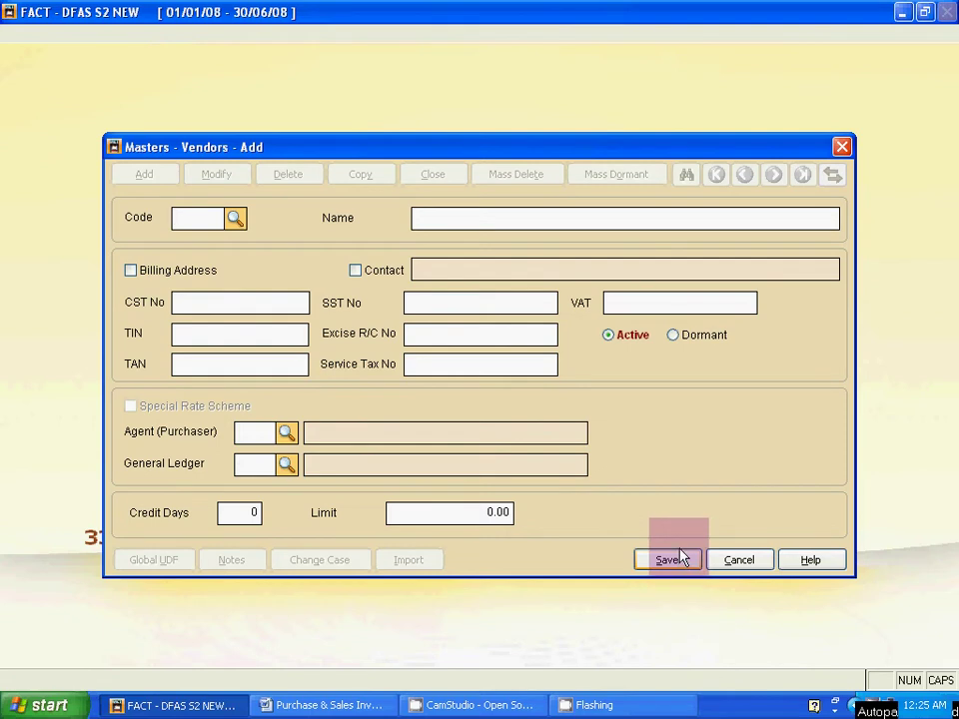
pyautogui.press('Escape')
pyautogui.press('Escape')
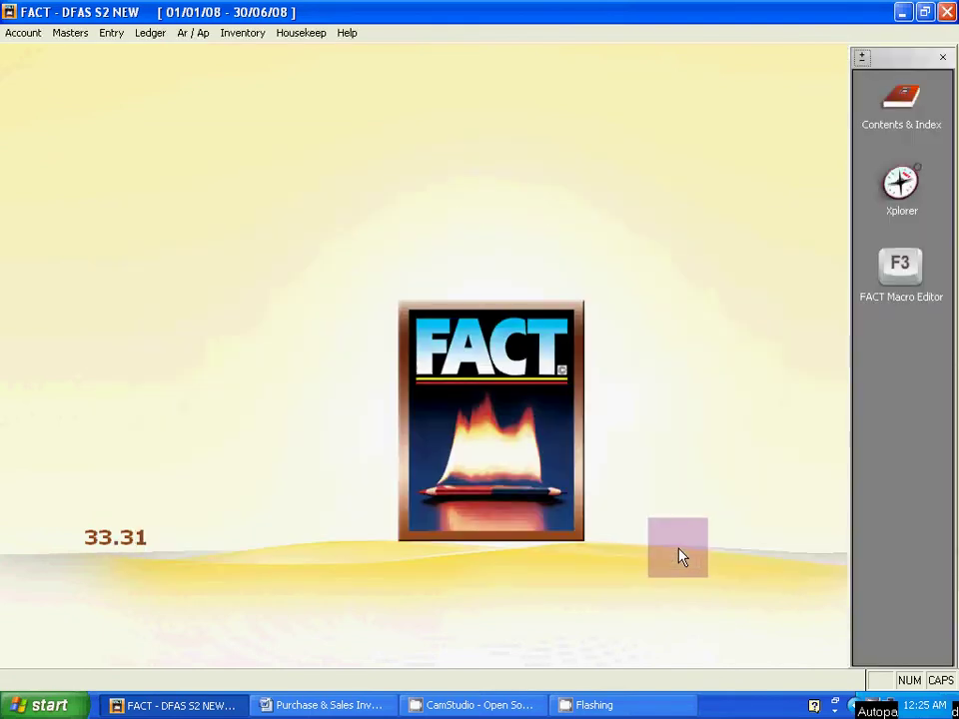
# - Open the Customers master under Vendors / Customers and start a new customer record
pyautogui.hotkey('alt', 'Tab')
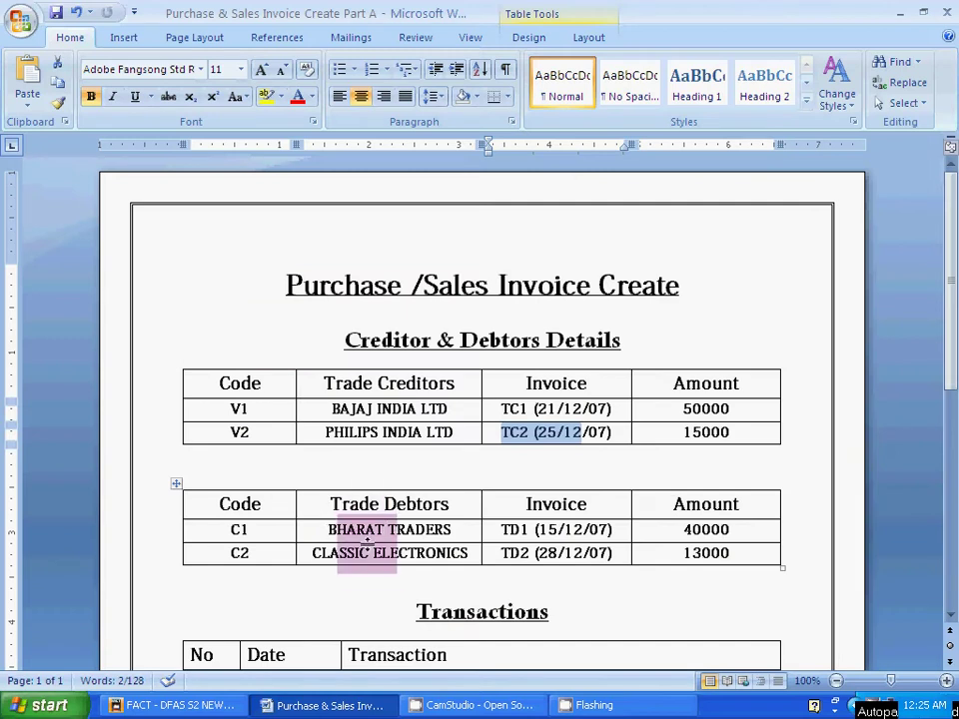
pyautogui.hotkey('alt', 'Tab')
pyautogui.click(85, 33)
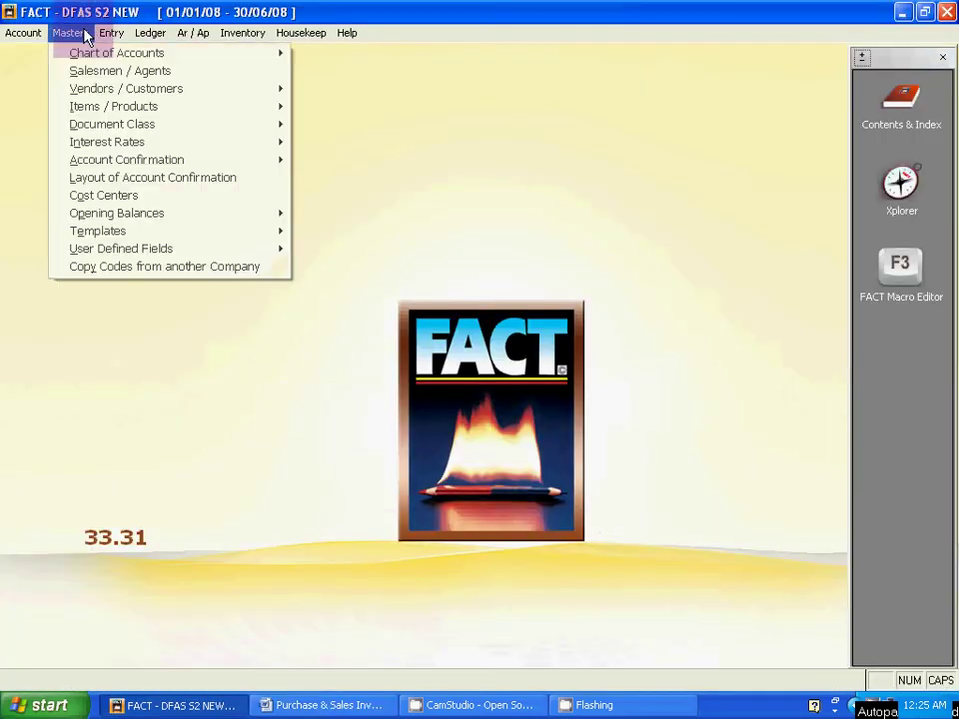
pyautogui.moveTo(226, 96)
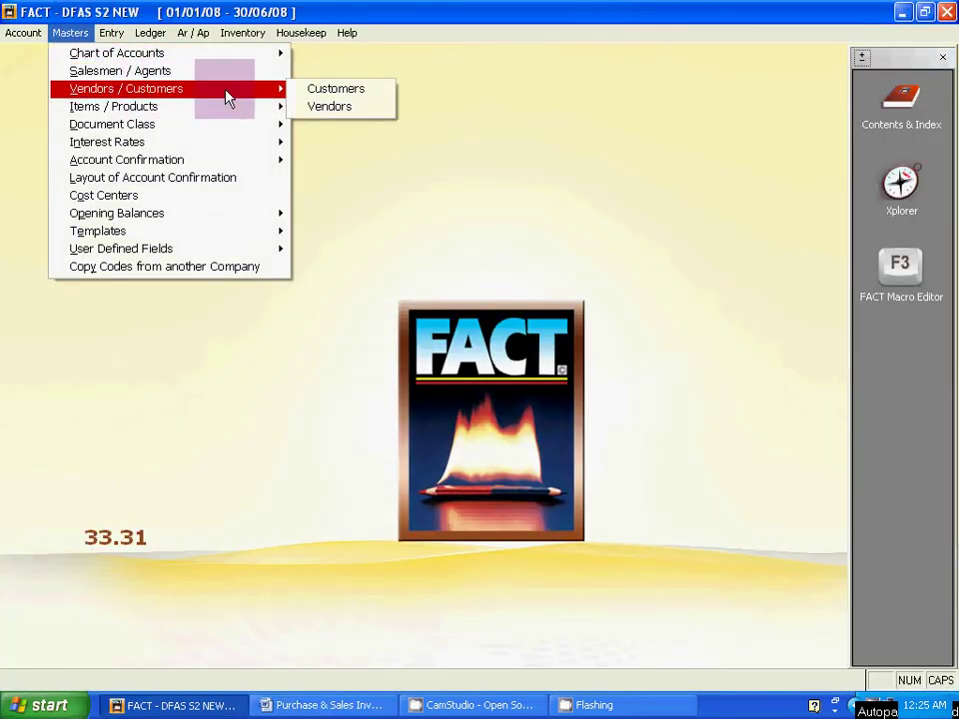
pyautogui.click(311, 91)
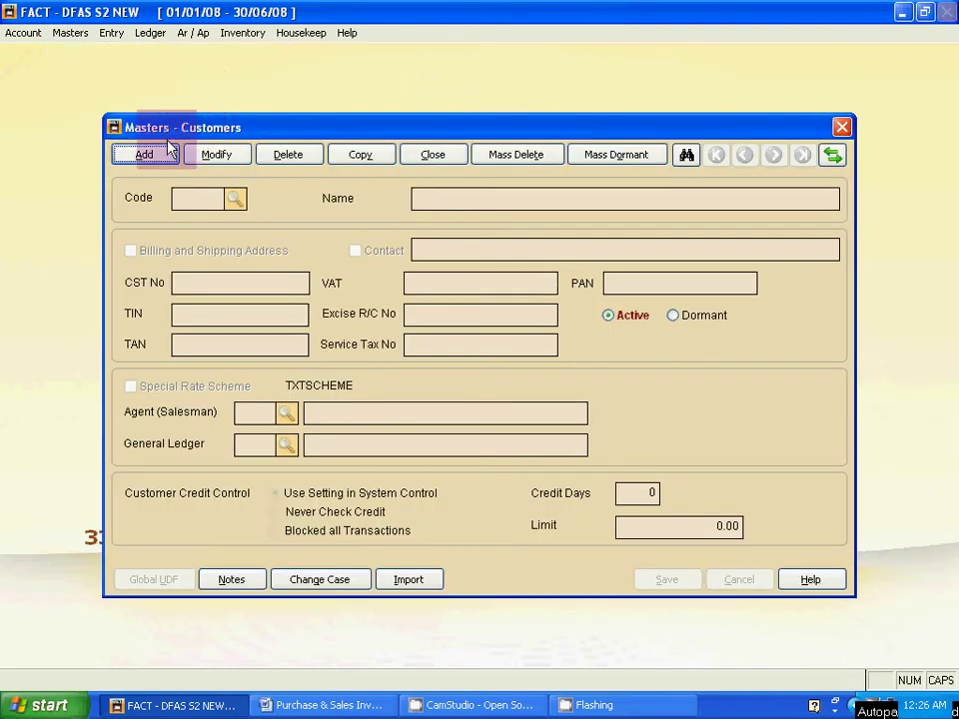
pyautogui.click(156, 164)
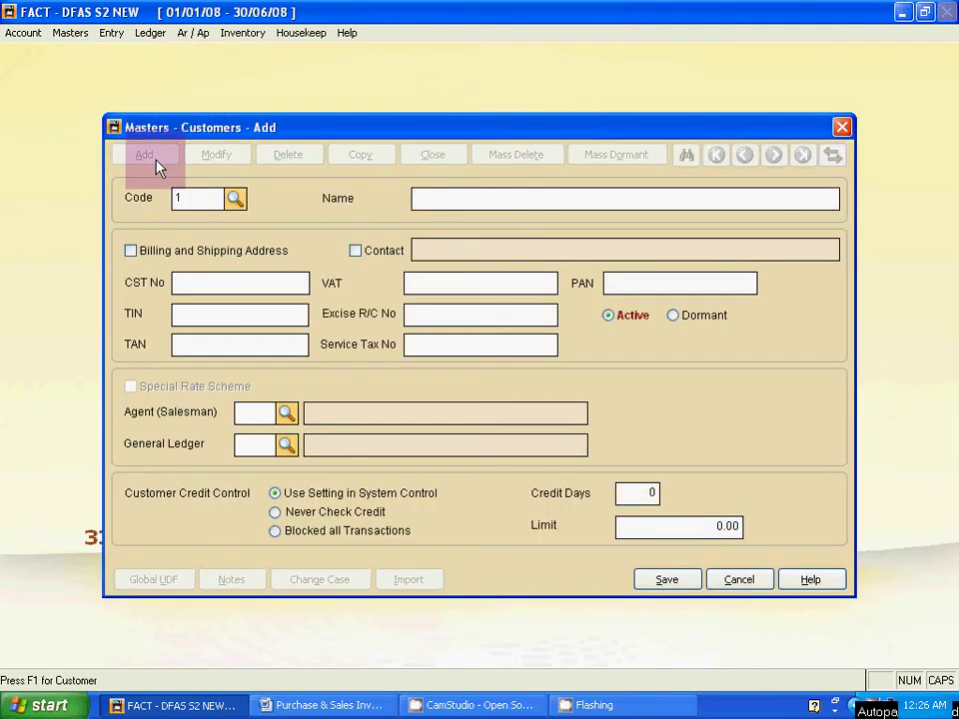
pyautogui.hotkey('alt', 'Tab')
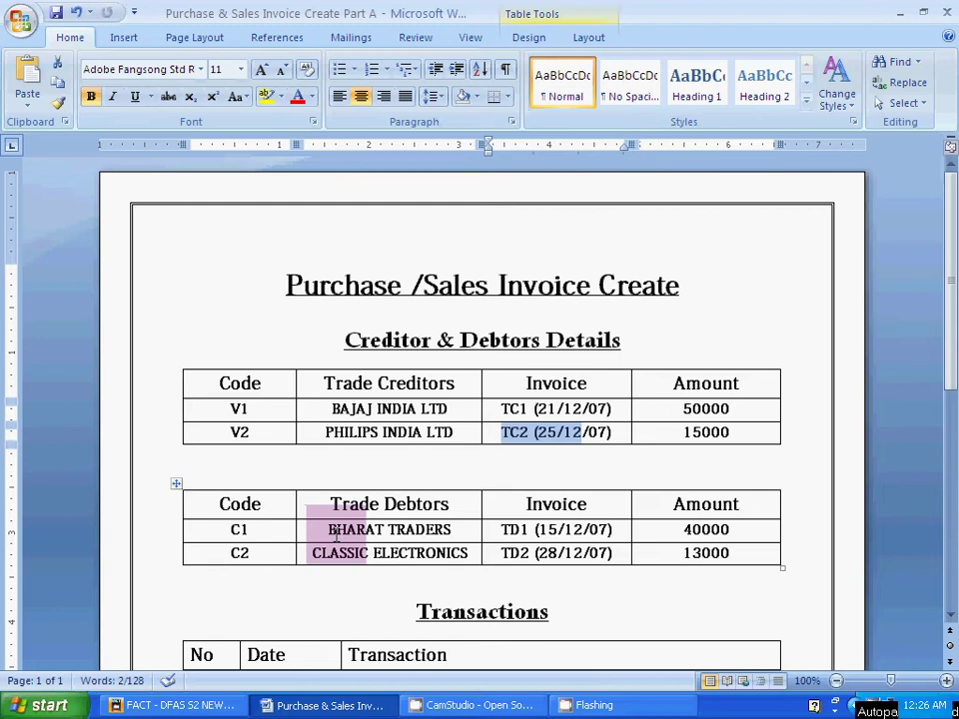
pyautogui.hotkey('alt', 'Tab')
# - Name customer C1 BHARAT TRADERS, link it to ledger B05 TRADE DEBTORS, and save
pyautogui.press('Tab')
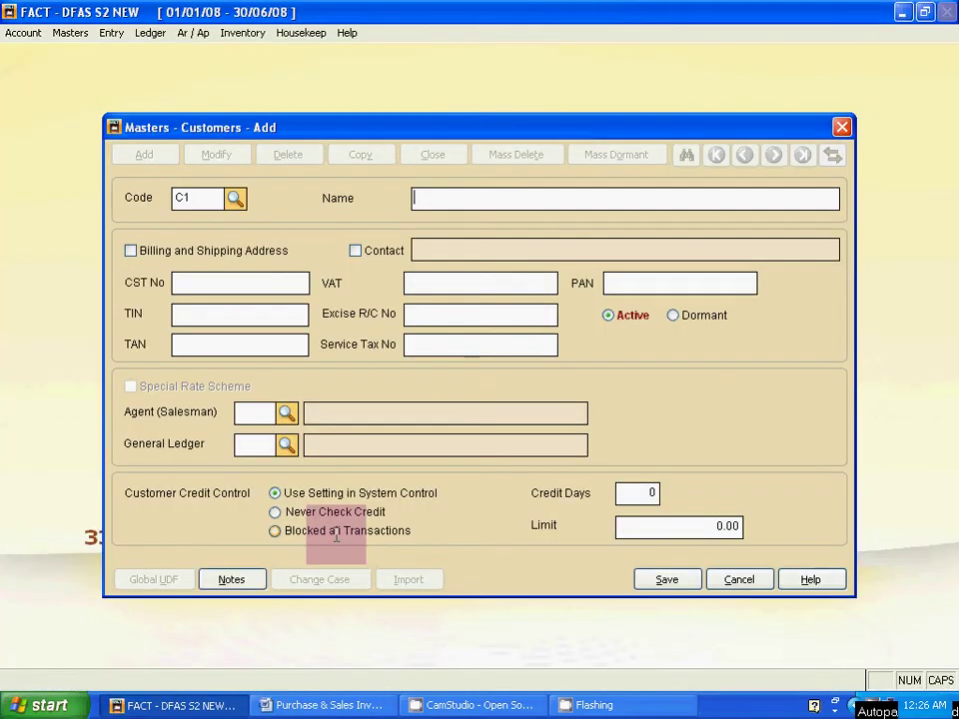
pyautogui.write('BHARAT TRADERS')
pyautogui.press('Tab')
pyautogui.press('Tab')
pyautogui.press('Tab')
pyautogui.press('Tab')
pyautogui.press('Tab')
pyautogui.press('Tab')
pyautogui.press('Tab')
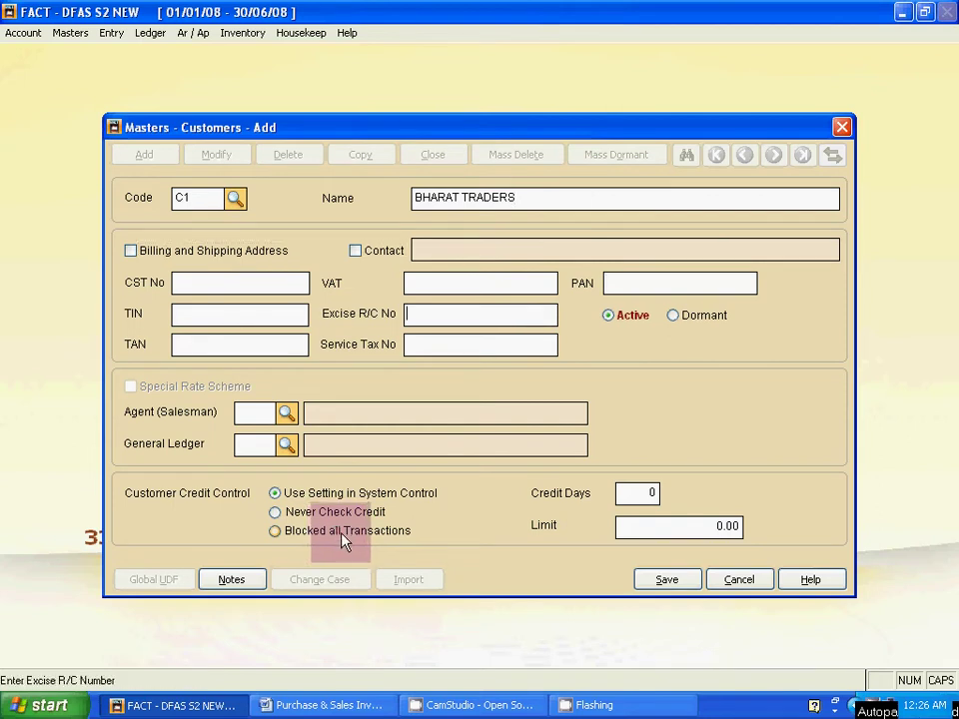
pyautogui.press('Tab')
pyautogui.press('Tab')
pyautogui.press('Tab')
pyautogui.press('Tab')
pyautogui.press('Tab')
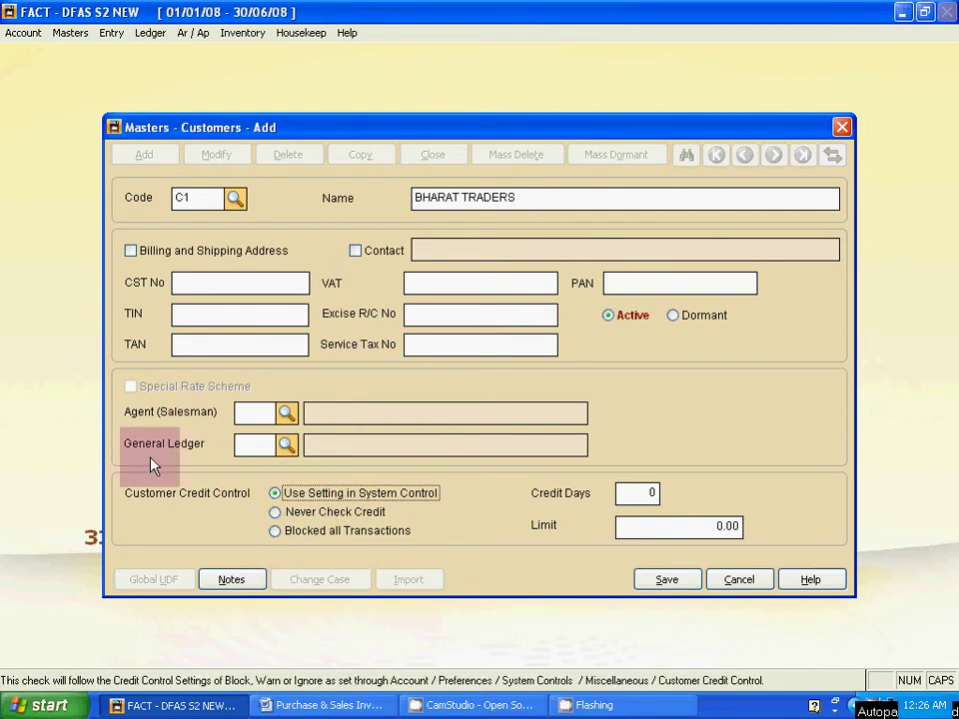
pyautogui.click(253, 447)
pyautogui.click(286, 446)
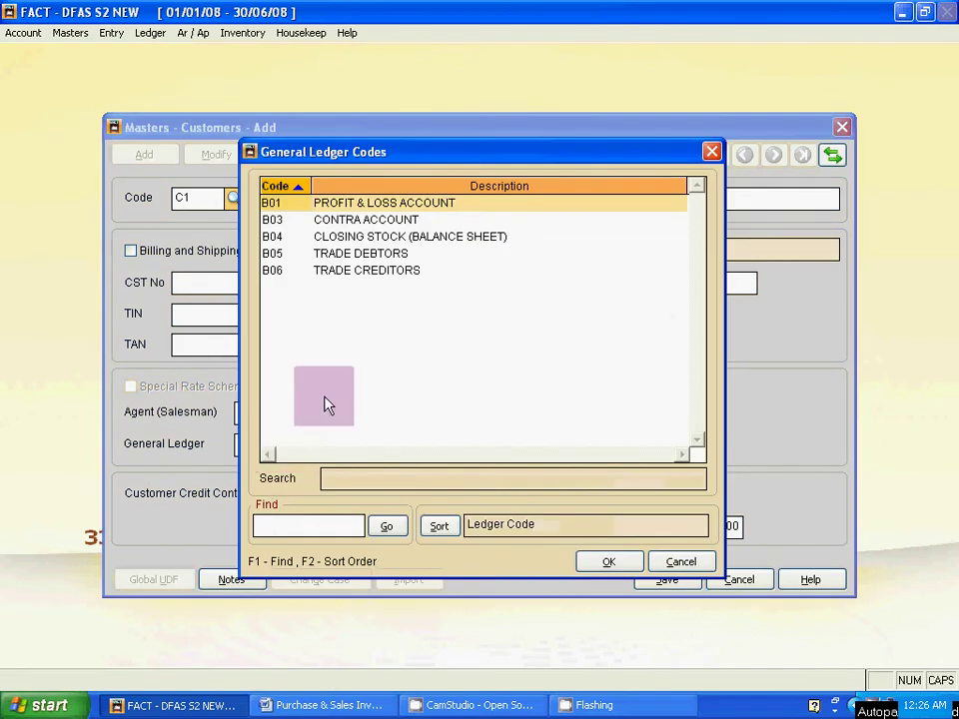
pyautogui.click(381, 254)
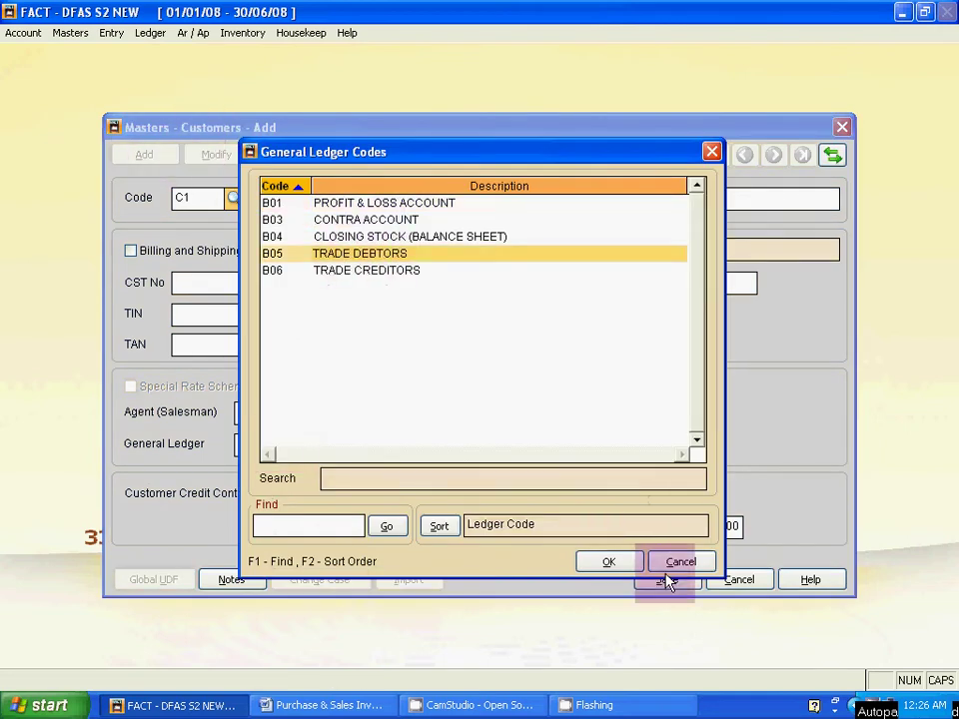
pyautogui.click(608, 561)
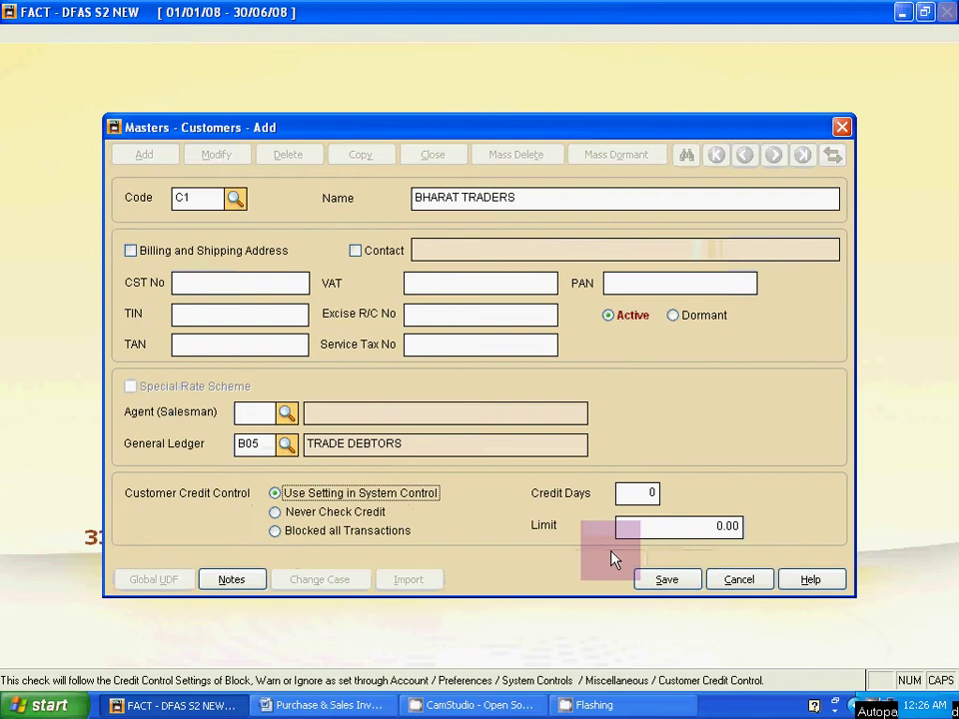
pyautogui.click(656, 583)
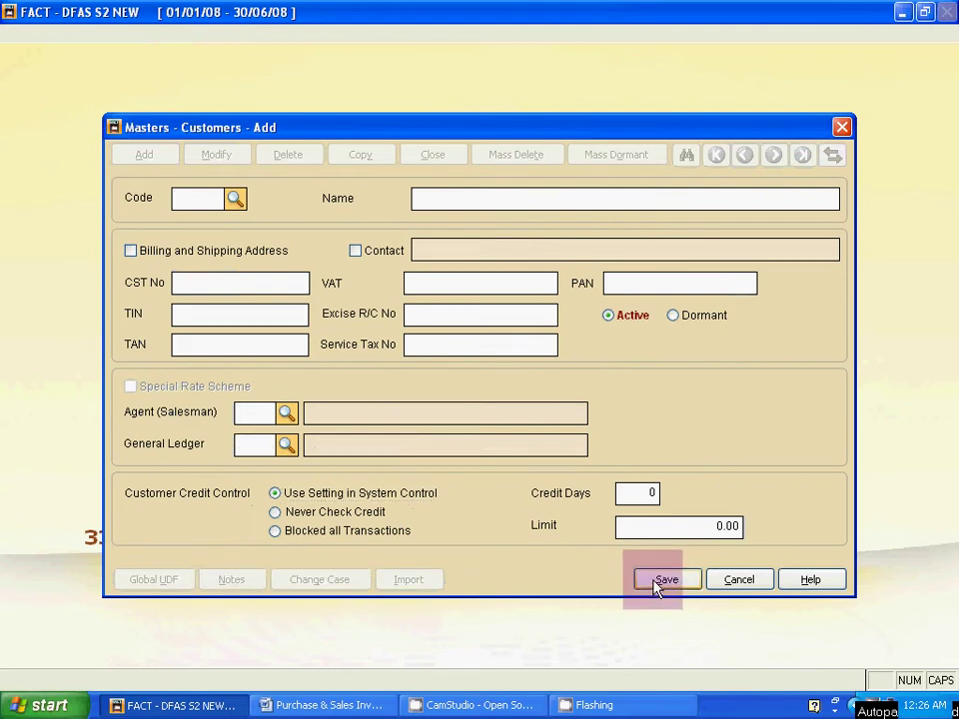
# - Enter customer code C2, name CLASSIC ELECTRONICS, and select ledger B05 TRADE DEBTORS
pyautogui.write('C2')
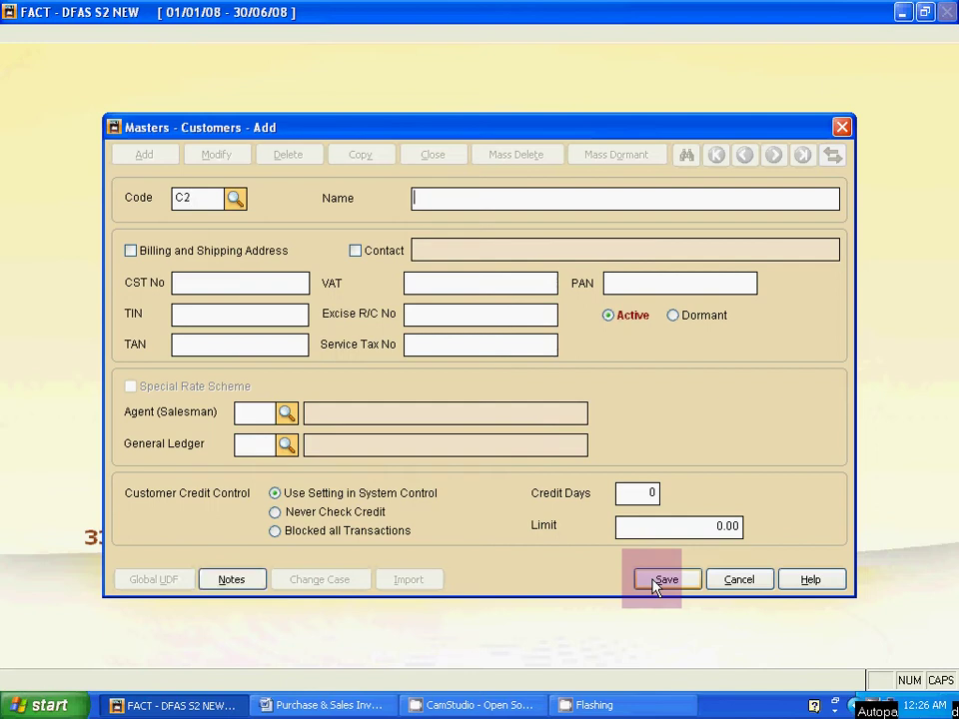
pyautogui.hotkey('alt', 'Tab')
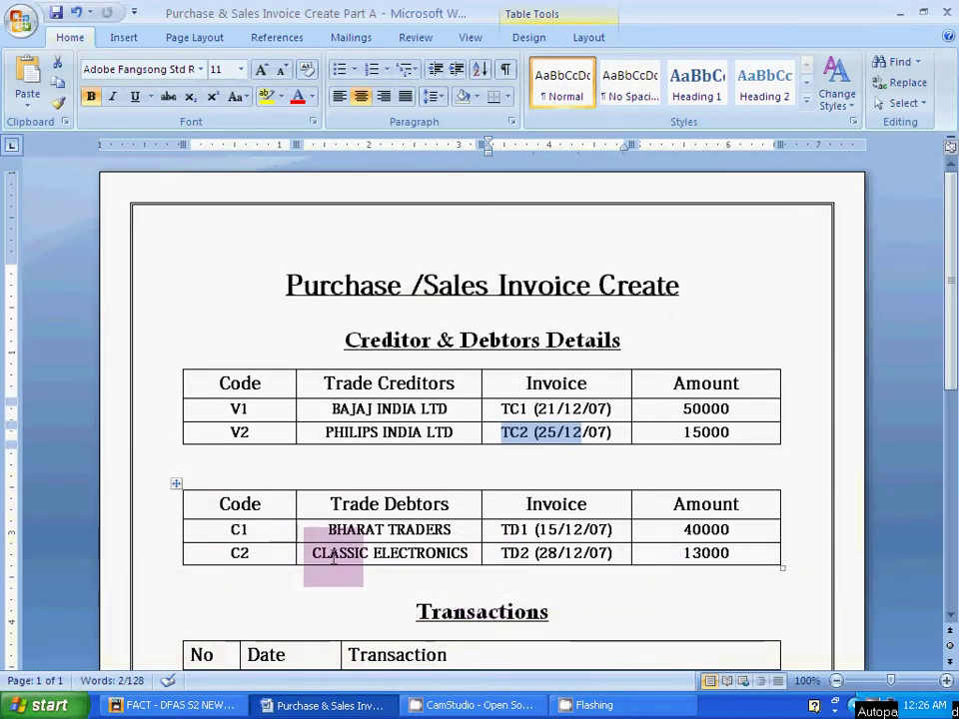
pyautogui.hotkey('alt', 'Tab')
pyautogui.write('2')
pyautogui.press('Return')
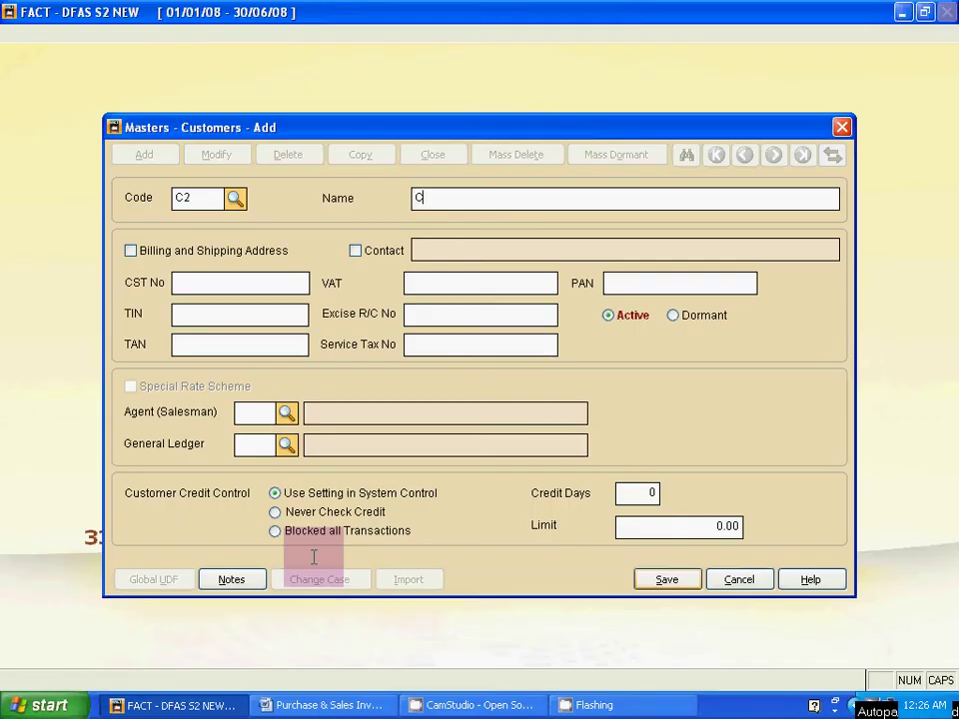
pyautogui.hotkey('alt', 'Tab')
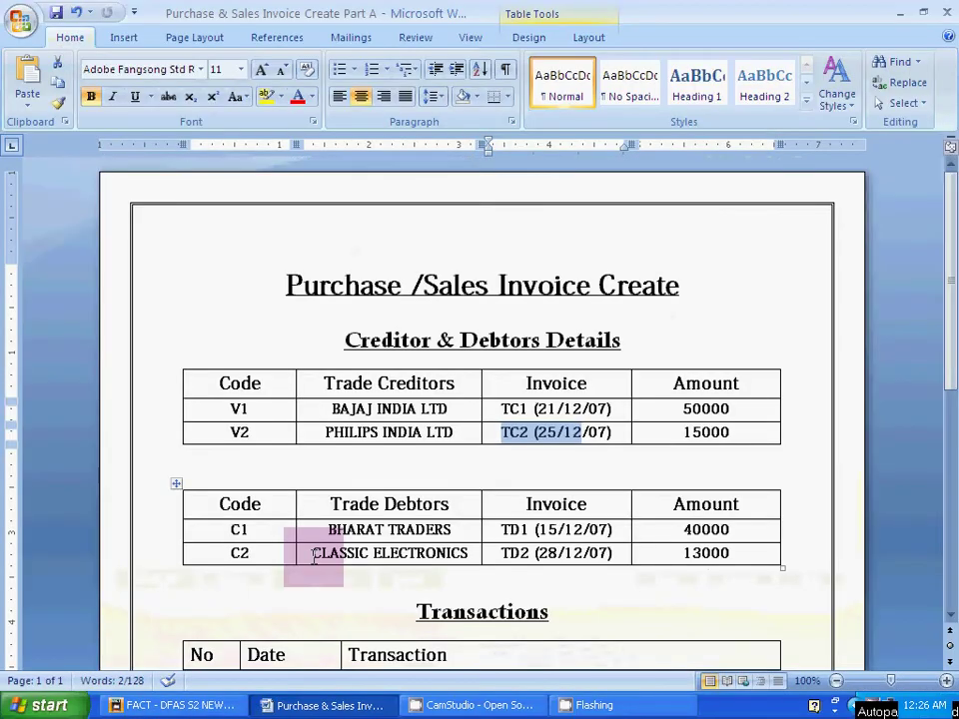
pyautogui.hotkey('alt', 'Tab')
pyautogui.write('CLASS')
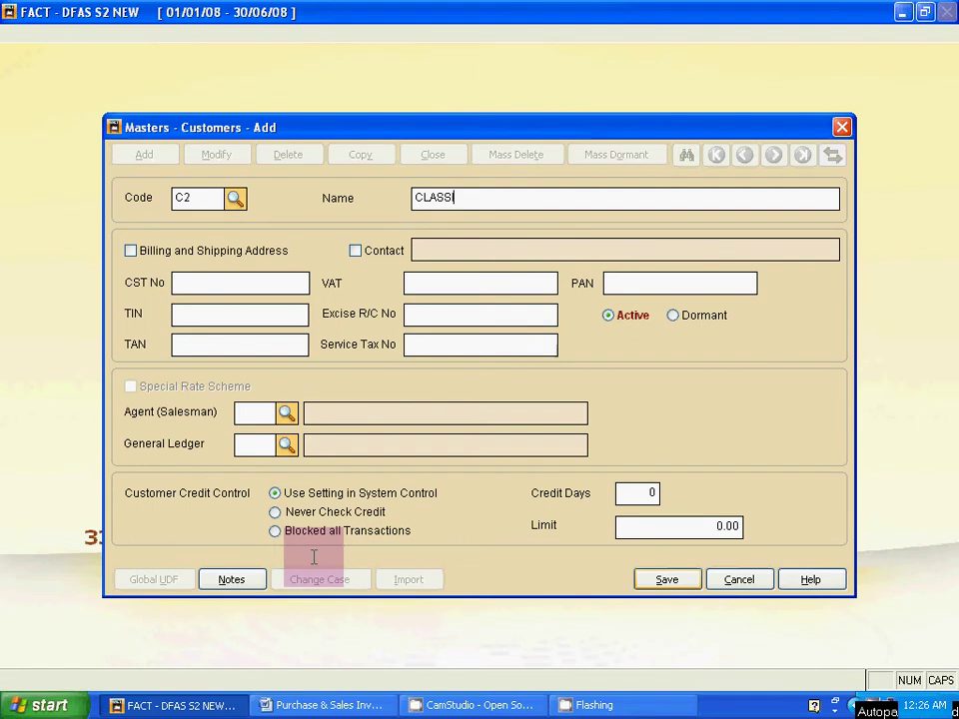
pyautogui.write('IC ELECTRONICS')
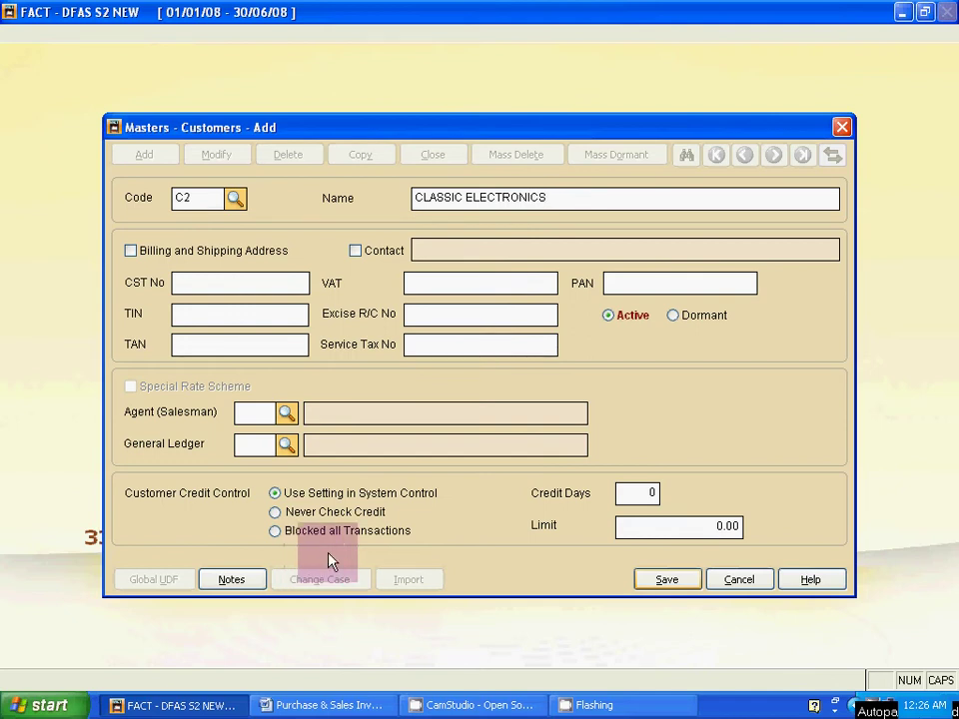
pyautogui.click(286, 445)
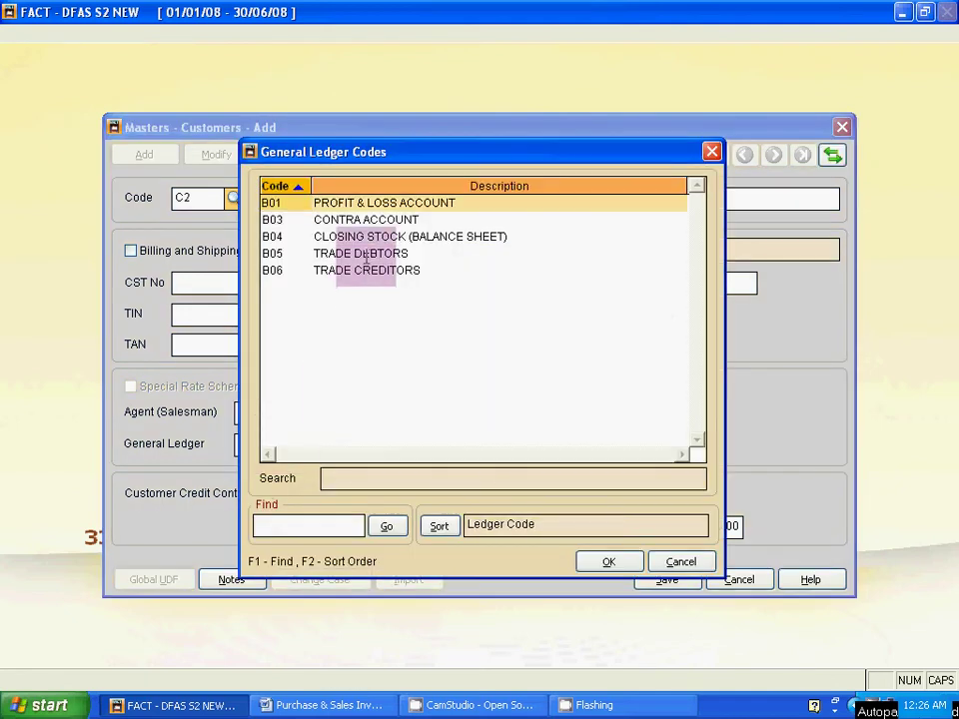
pyautogui.doubleClick(360, 252)
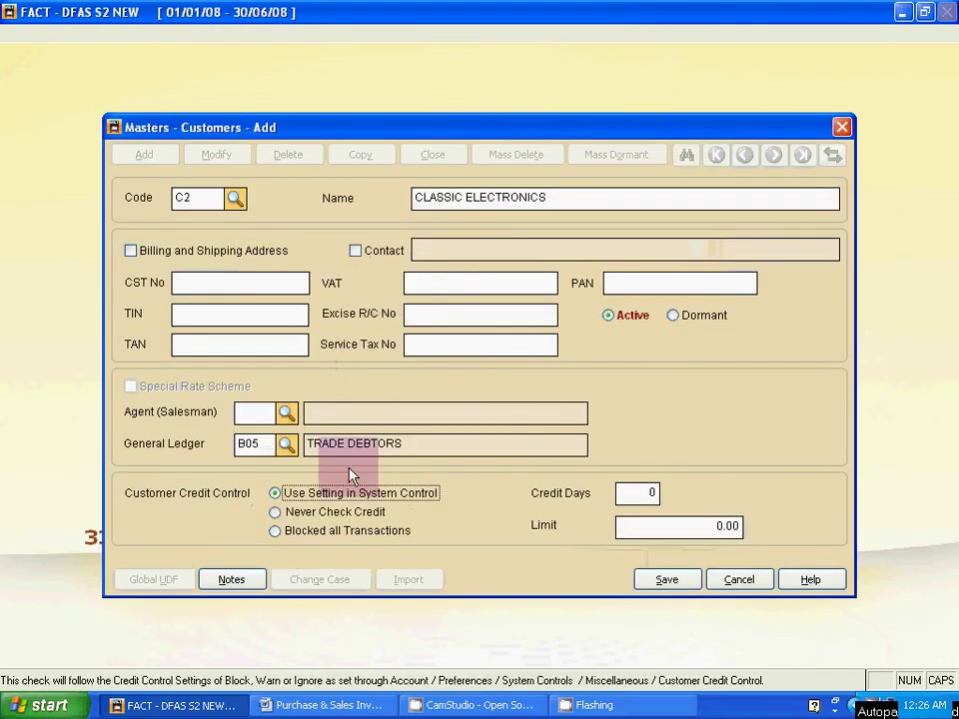
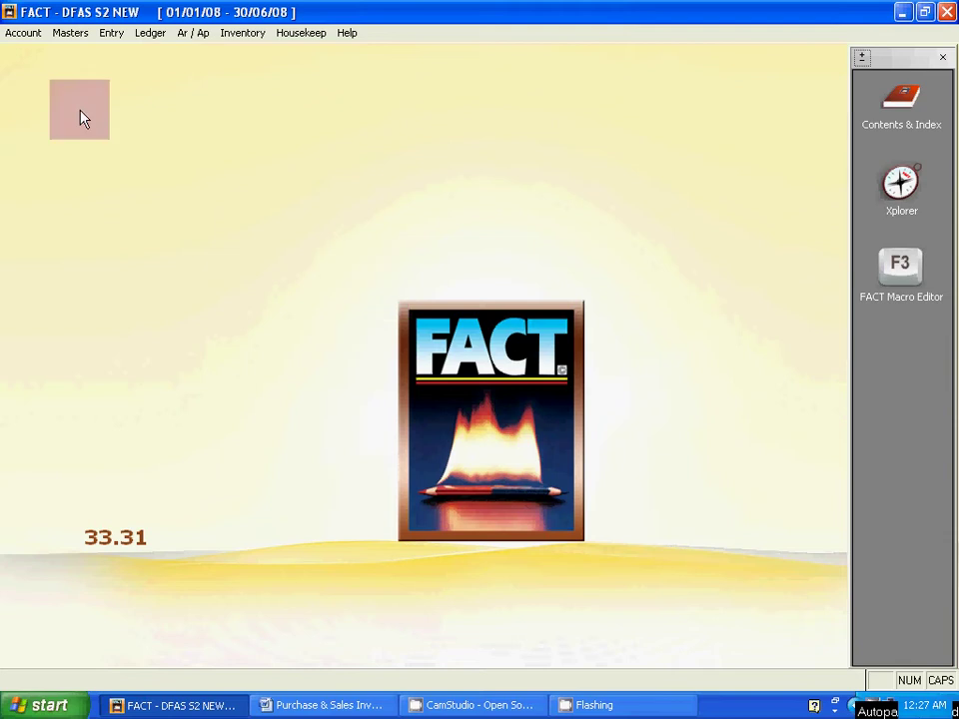
# - Open the Vendors opening balances window via Masters > Opening Balances > Vendors
pyautogui.click(63, 42)
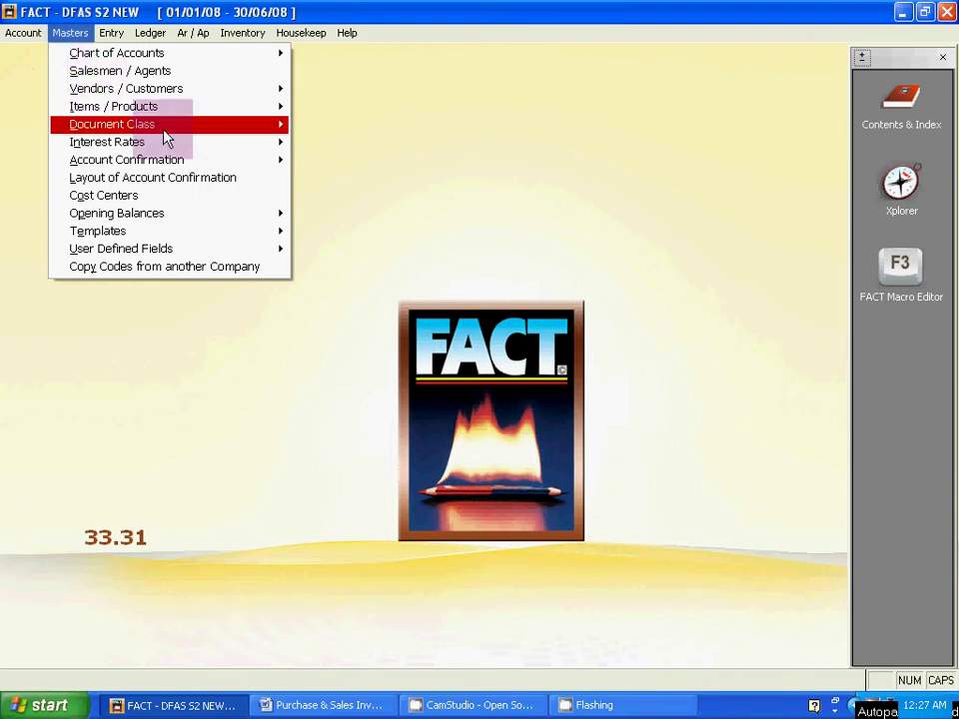
pyautogui.moveTo(266, 216)
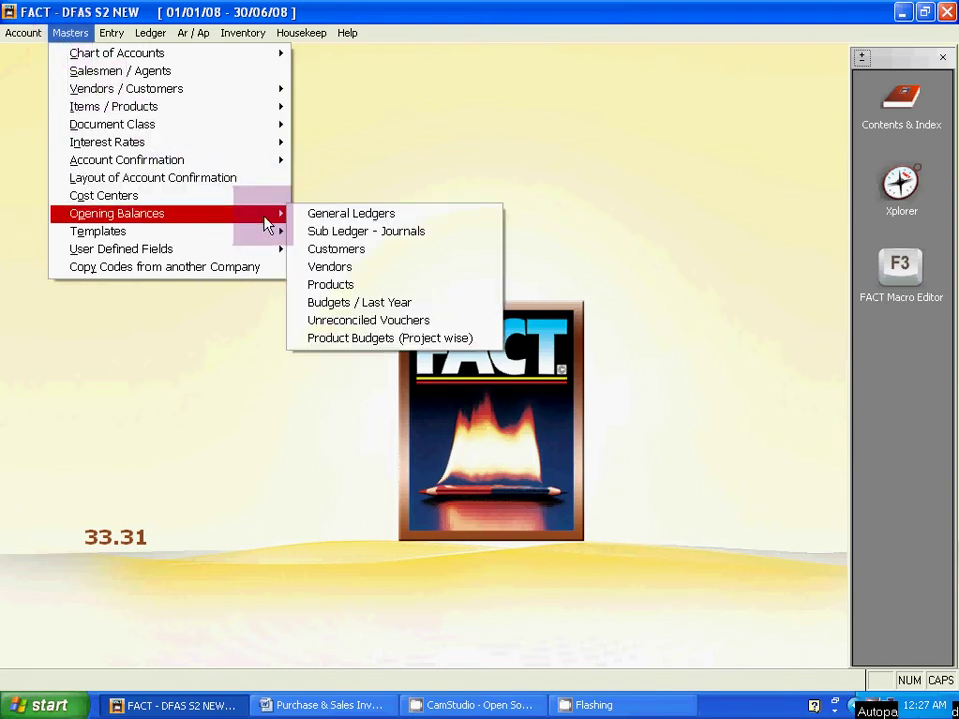
pyautogui.click(342, 270)
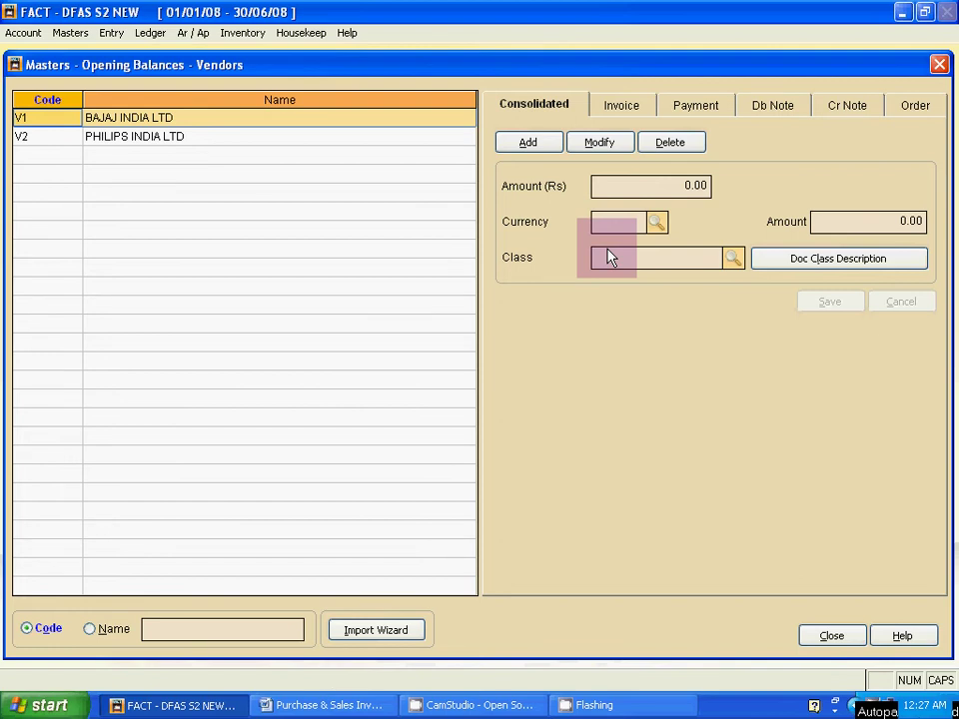
# - Look up Bajaj's TC1 invoice details in the Word reference document
pyautogui.hotkey('alt', 'Tab')
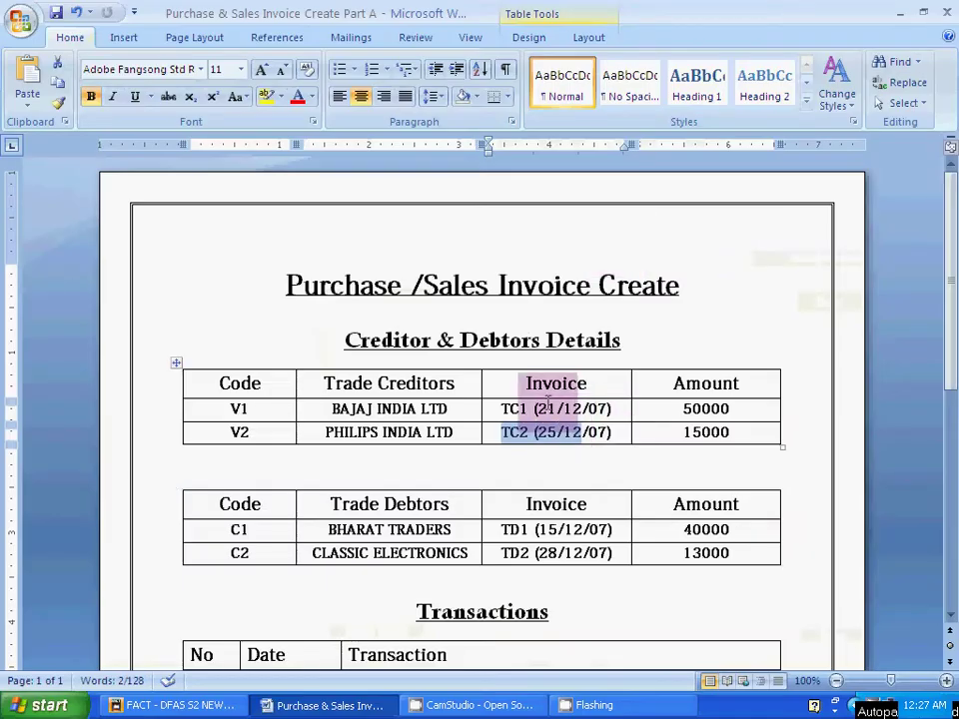
pyautogui.click(573, 406)
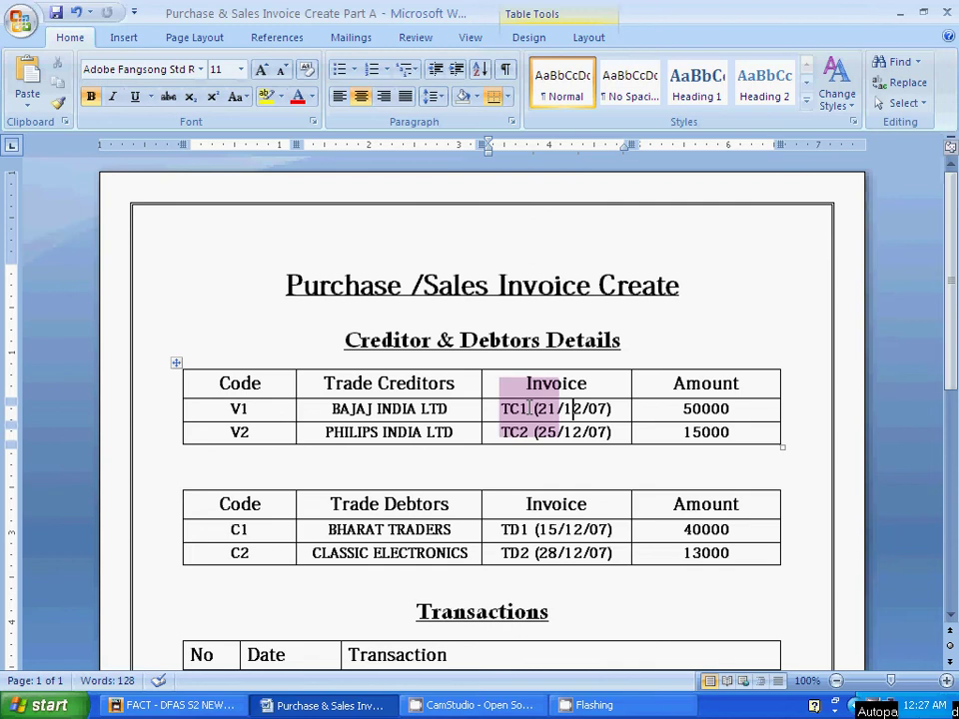
pyautogui.hotkey('alt', 'Tab')
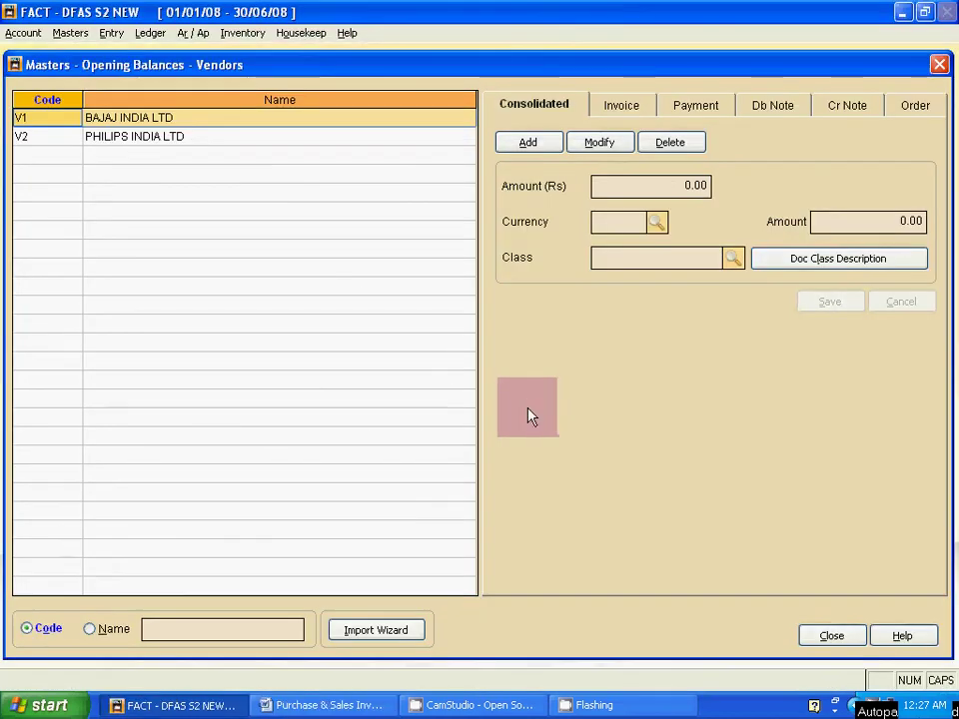
# - Show the Invoice entry form of vendor V1's opening balances
pyautogui.click(627, 110)
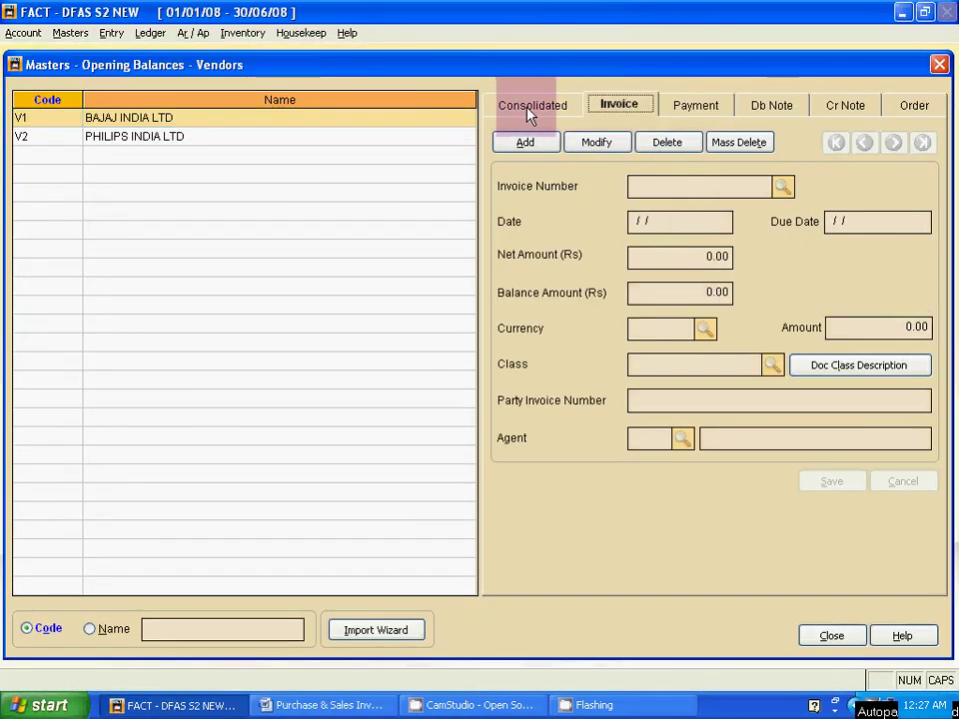
pyautogui.click(528, 113)
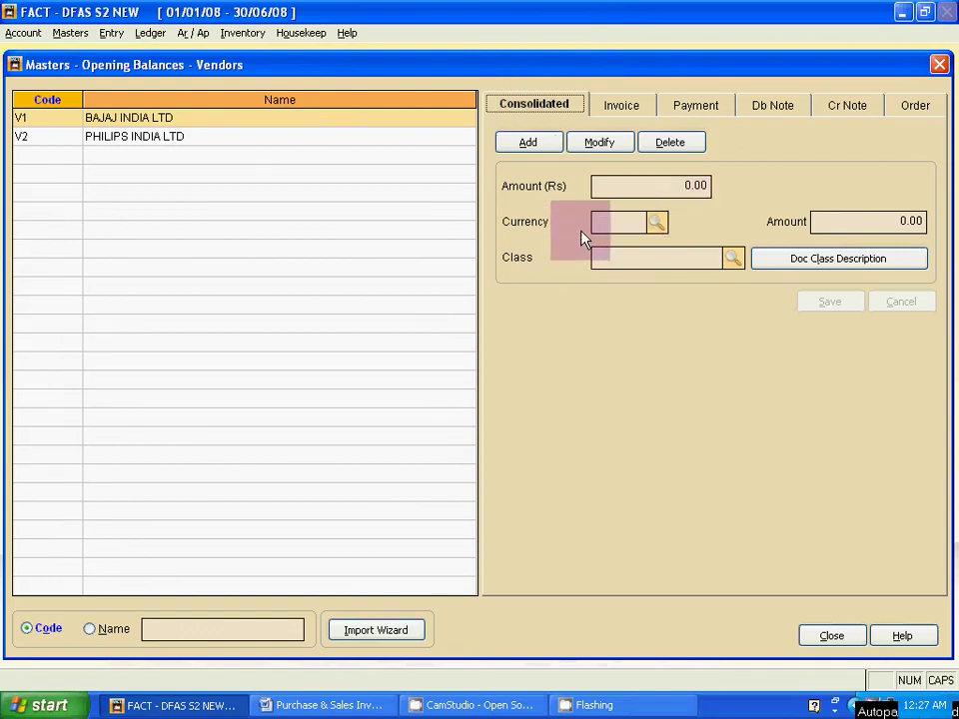
pyautogui.click(628, 230)
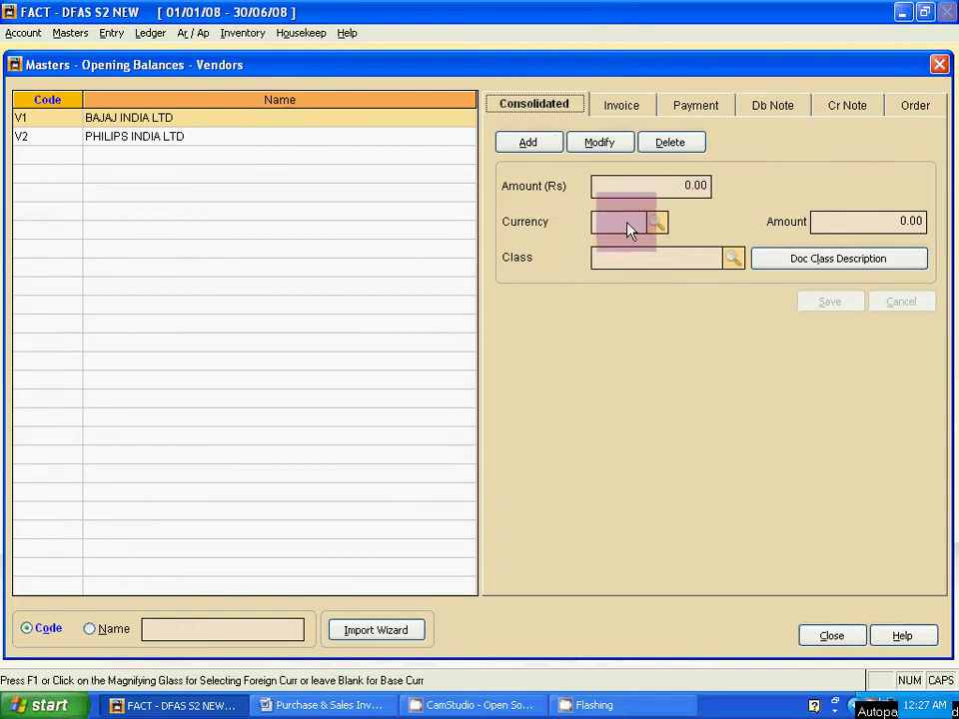
pyautogui.click(612, 198)
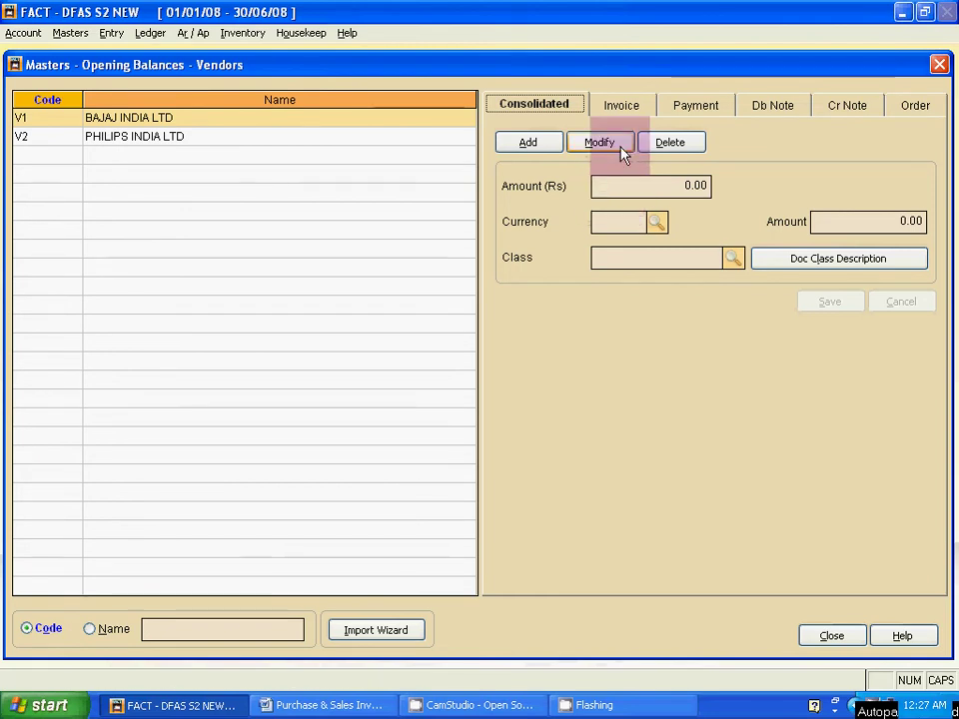
pyautogui.click(627, 106)
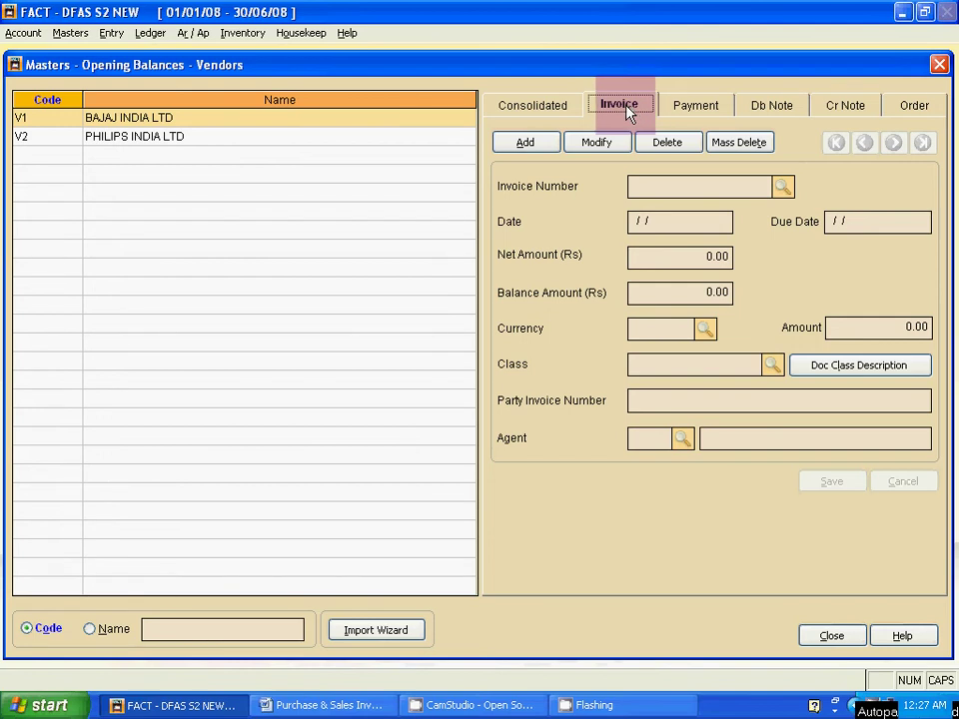
# - Add invoice TC1 dated 21/12/07 for Bajaj India Ltd
pyautogui.click(509, 145)
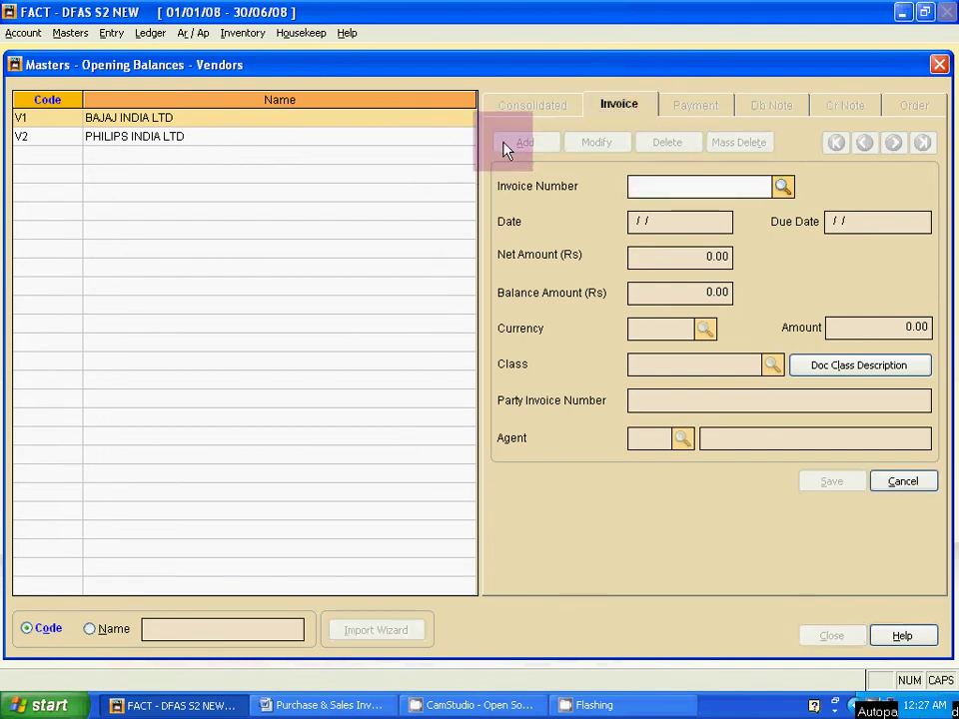
pyautogui.write('TC1')
pyautogui.hotkey('alt', 'Tab')
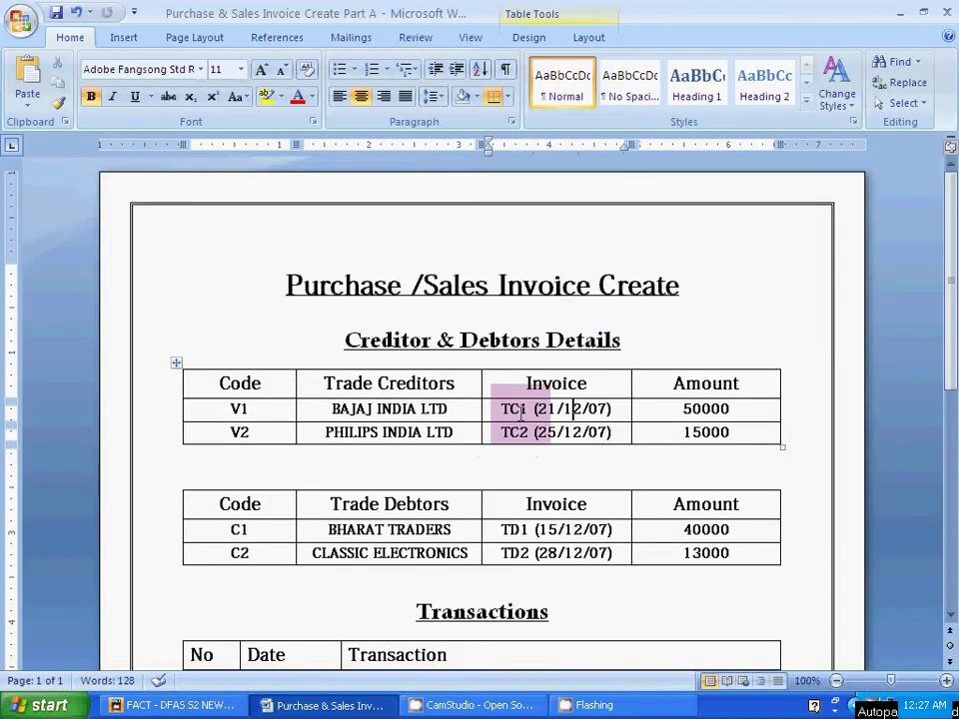
pyautogui.hotkey('alt', 'Tab')
pyautogui.hotkey('alt', 'Tab')
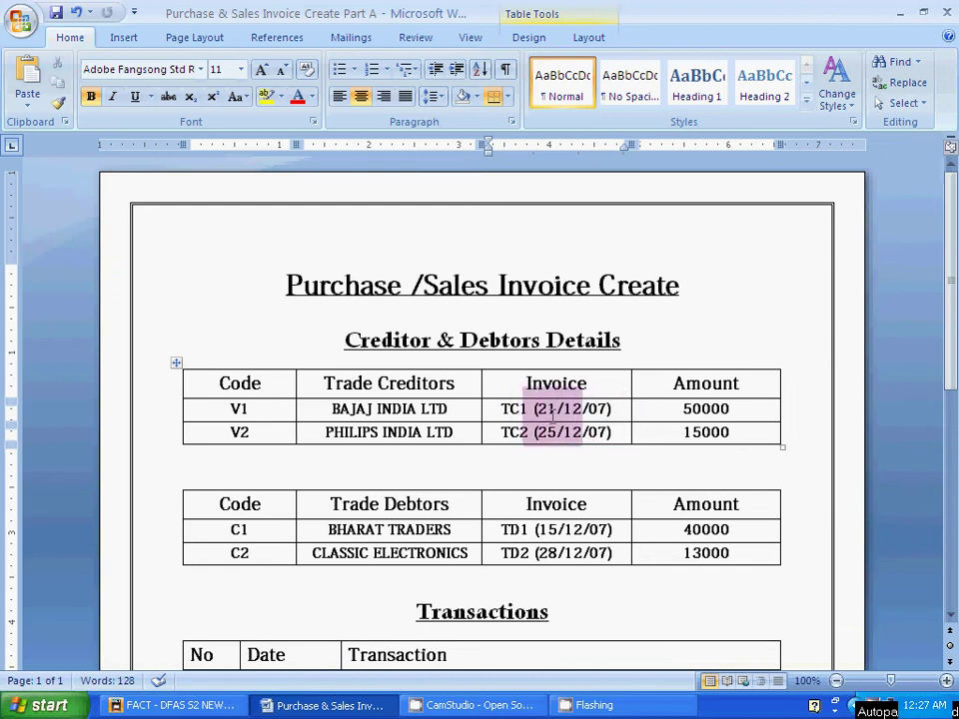
pyautogui.hotkey('alt', 'Tab')
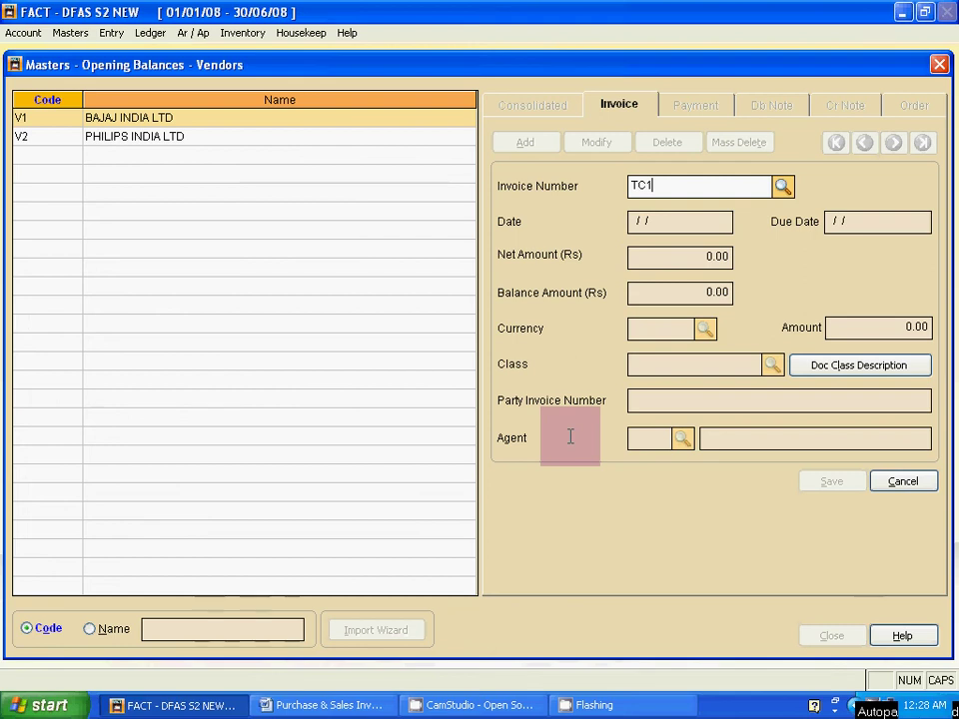
pyautogui.press('Return')
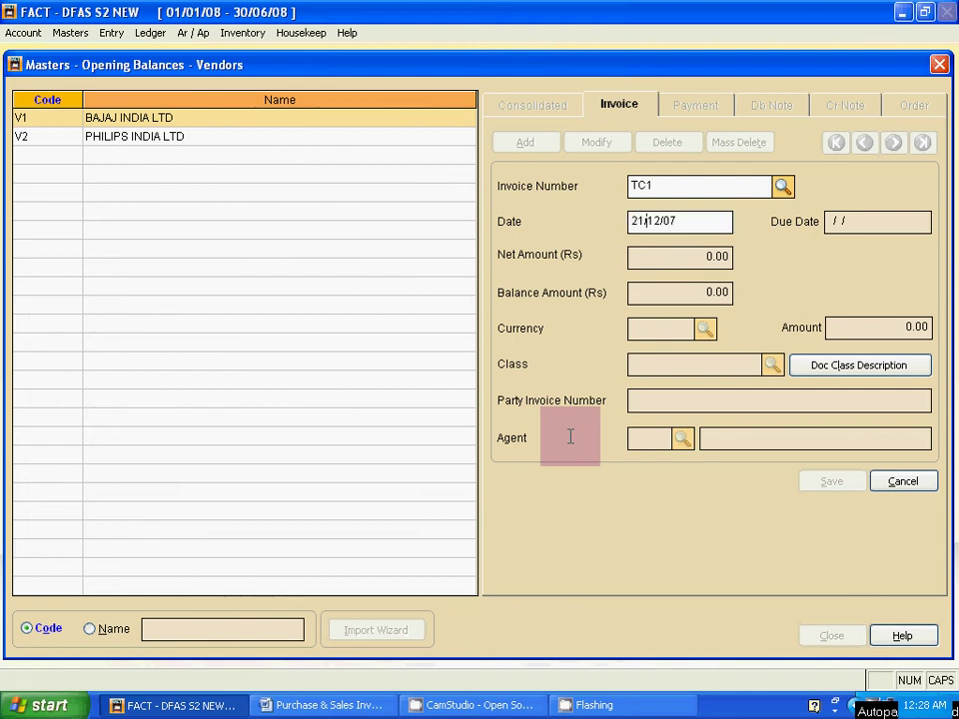
pyautogui.press('Return')
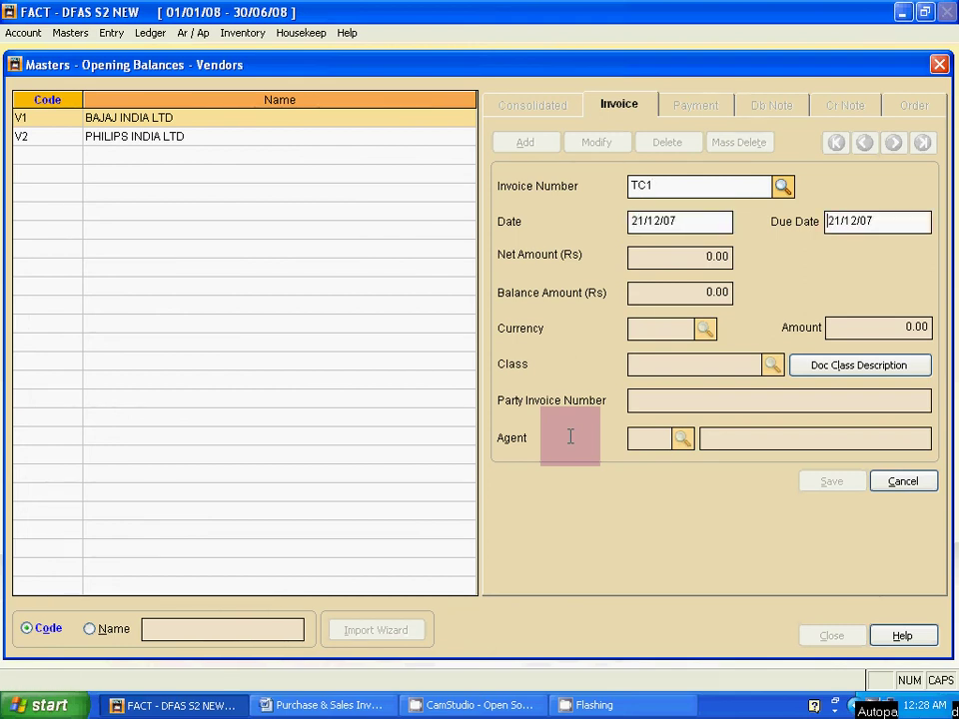
pyautogui.press('Return')
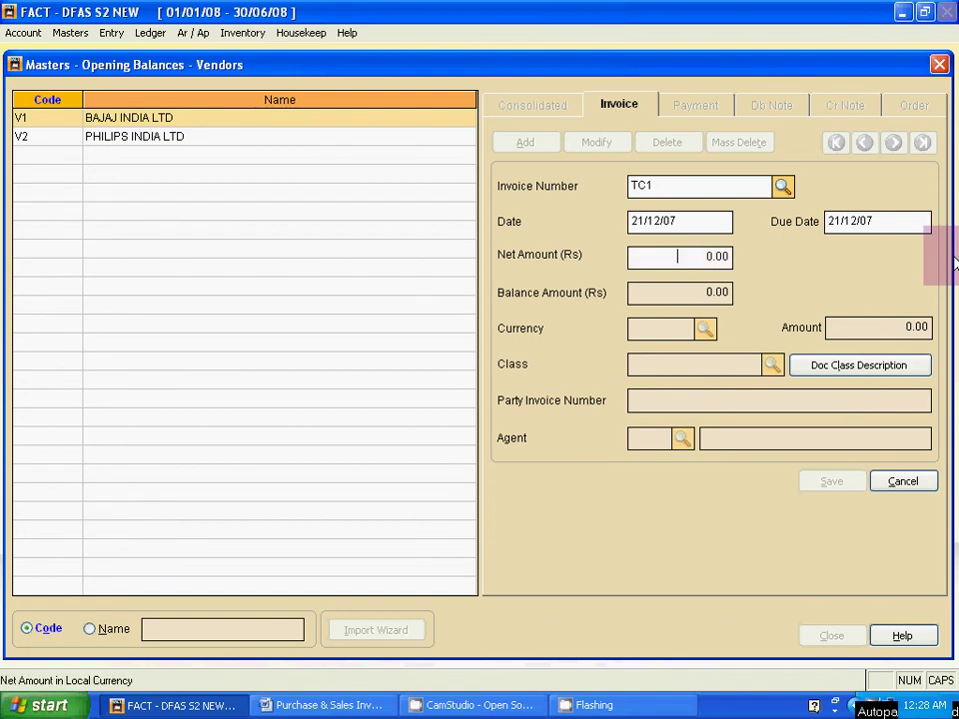
# - Enter net and balance amounts of 50000 and save invoice TC1
pyautogui.hotkey('alt', 'Tab')
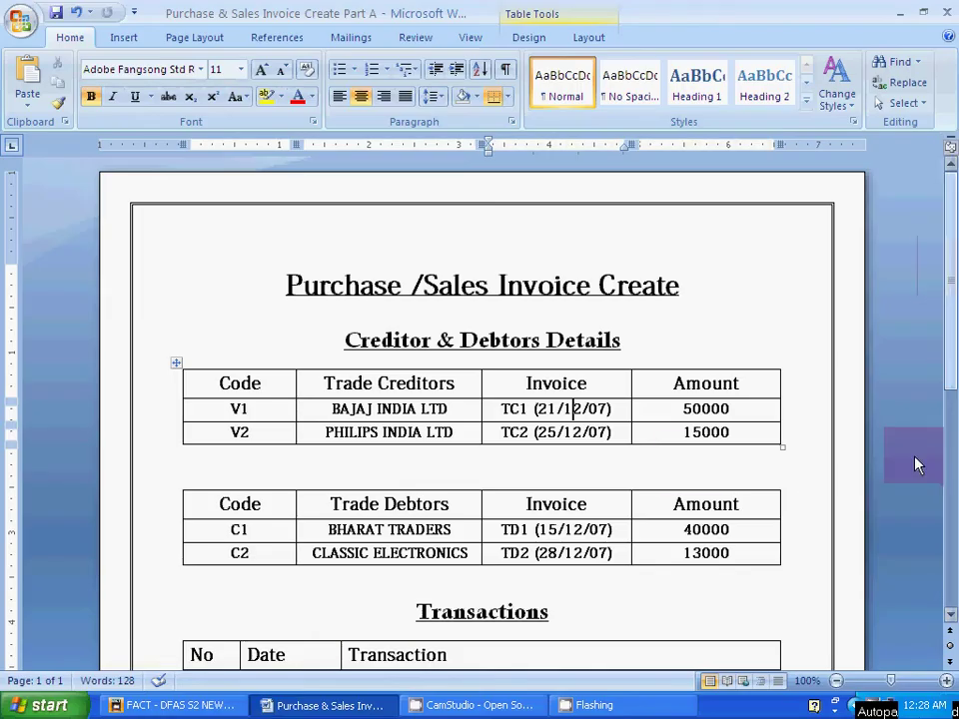
pyautogui.hotkey('alt', 'Tab')
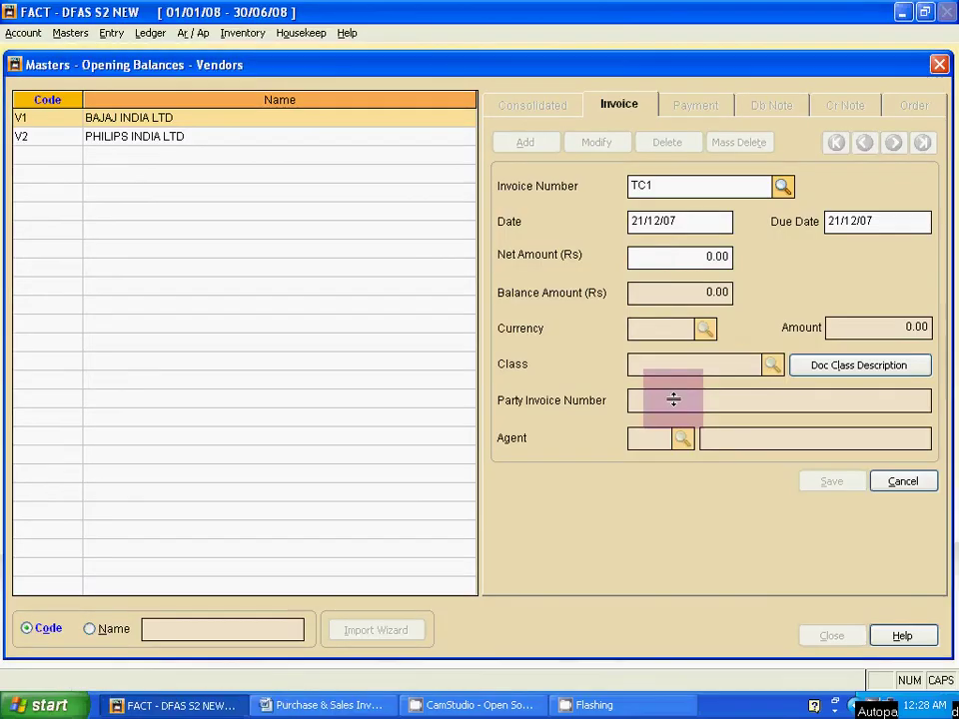
pyautogui.write('50000')
pyautogui.press('Return')
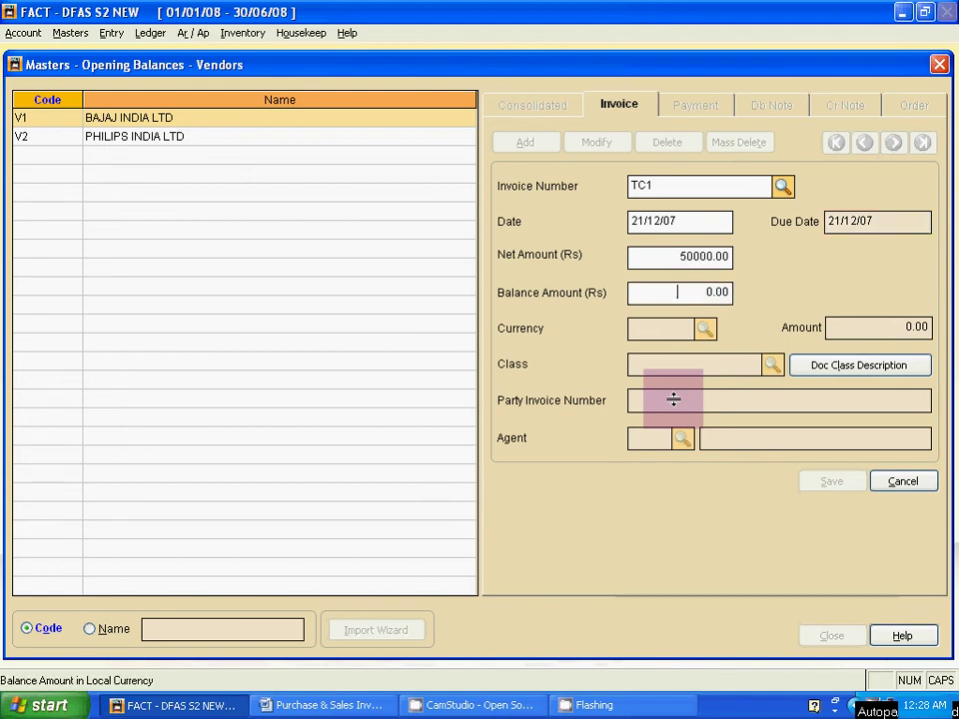
pyautogui.write('50')
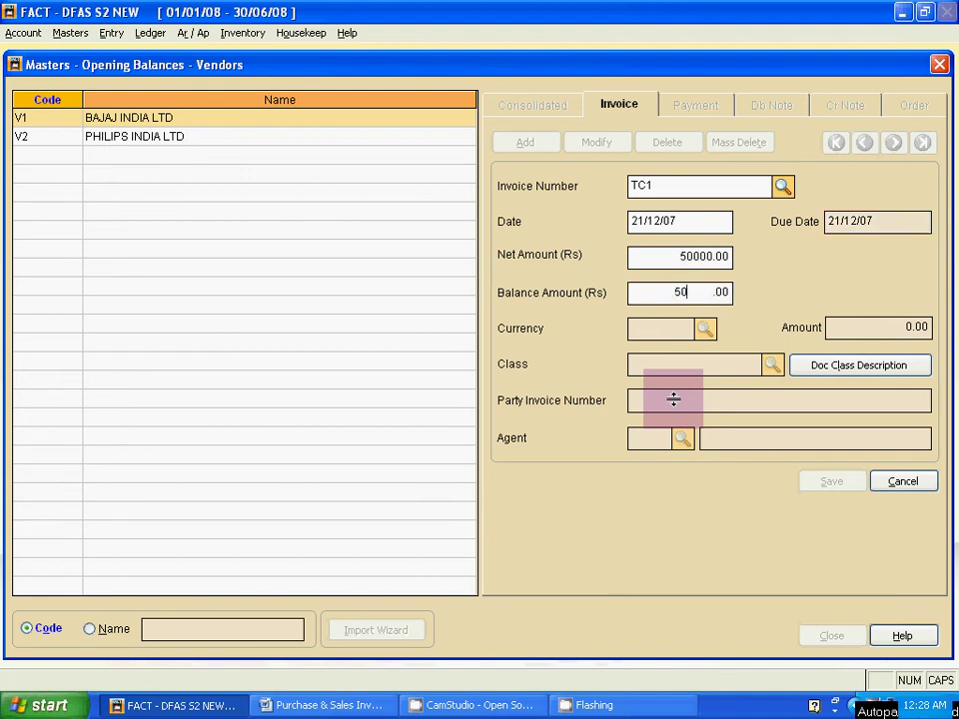
pyautogui.write('000')
pyautogui.press('Return')
pyautogui.press('Return')
pyautogui.press('Return')
pyautogui.press('Return')
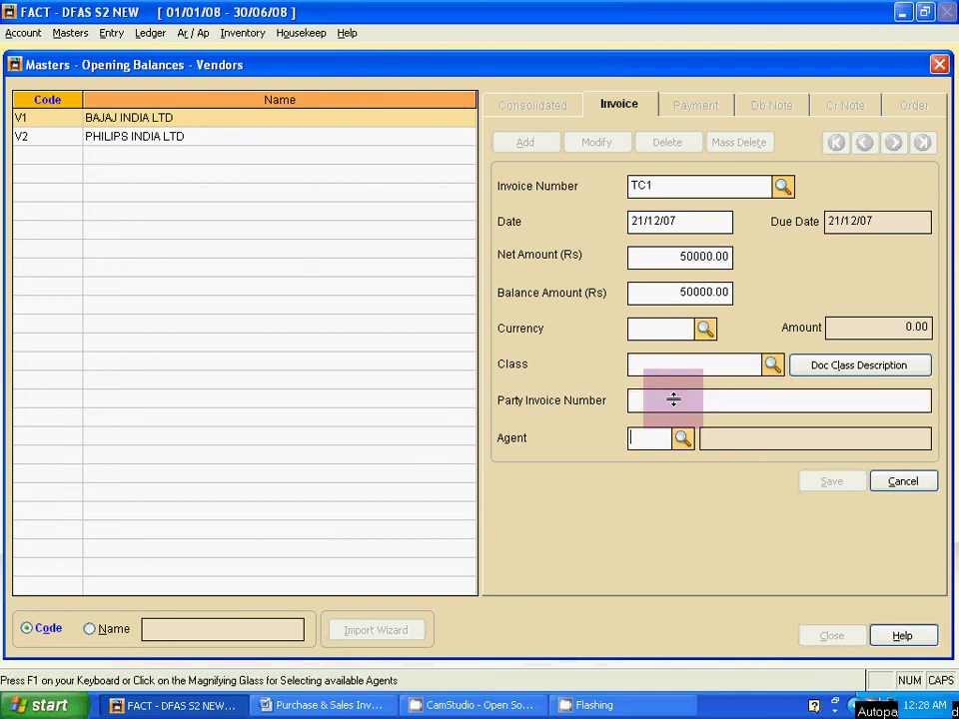
pyautogui.press('Return')
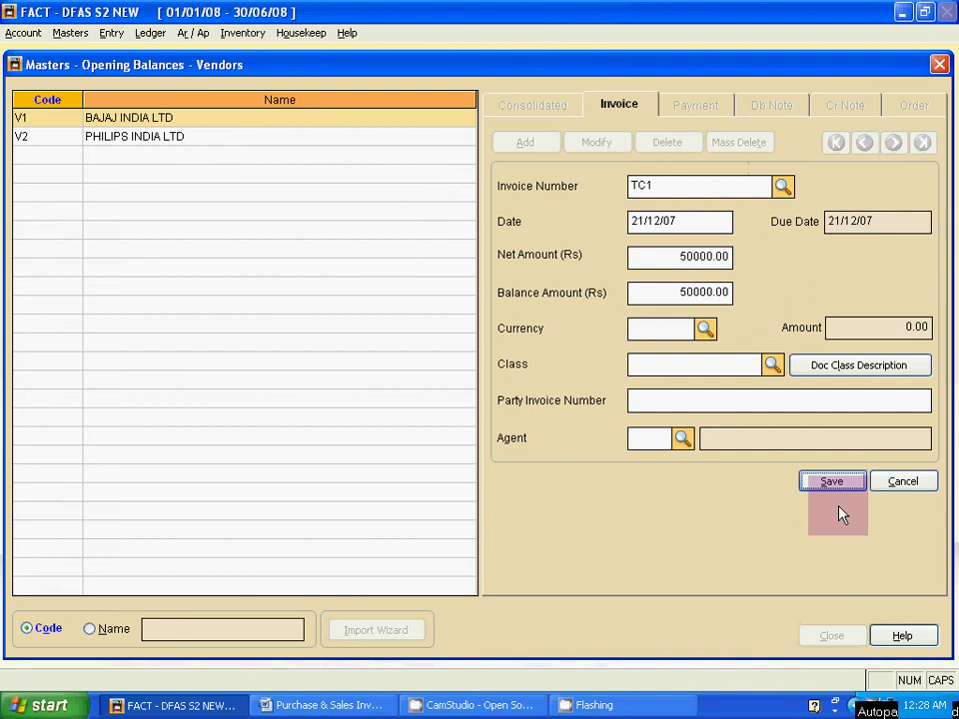
pyautogui.click(832, 482)
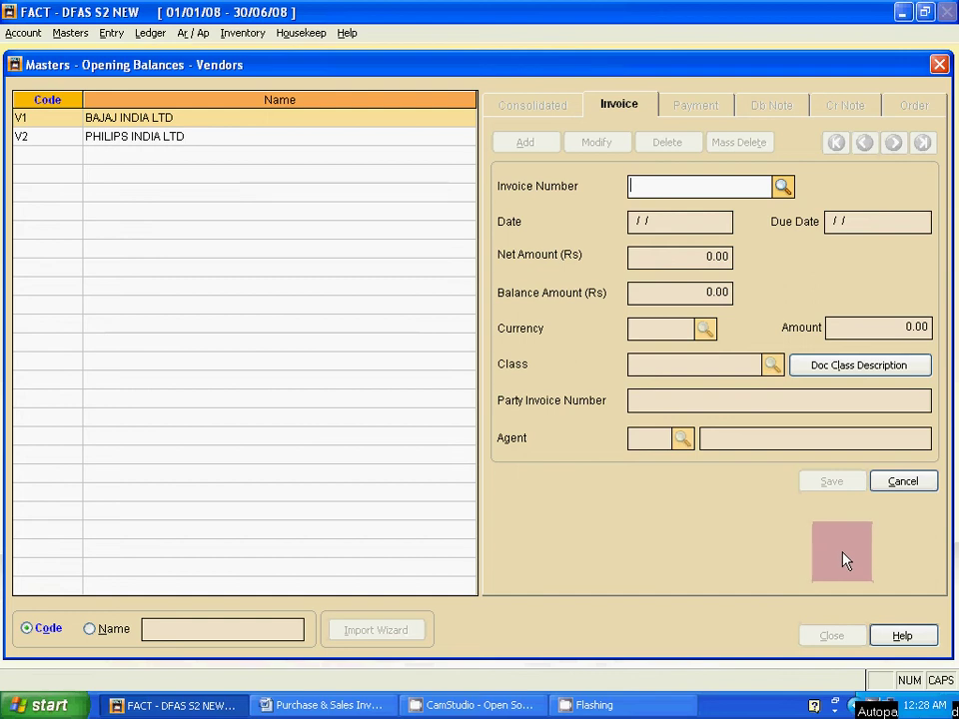
pyautogui.press('Escape')
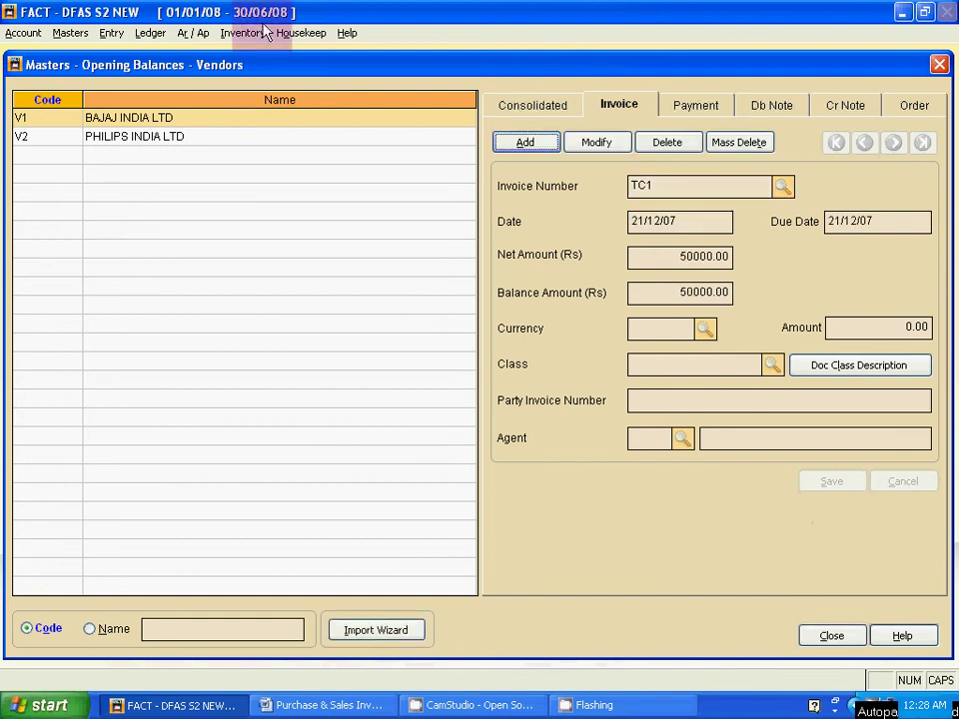
# - Select Philips India Ltd and add invoice TC2 dated 25/12/07
pyautogui.click(145, 136)
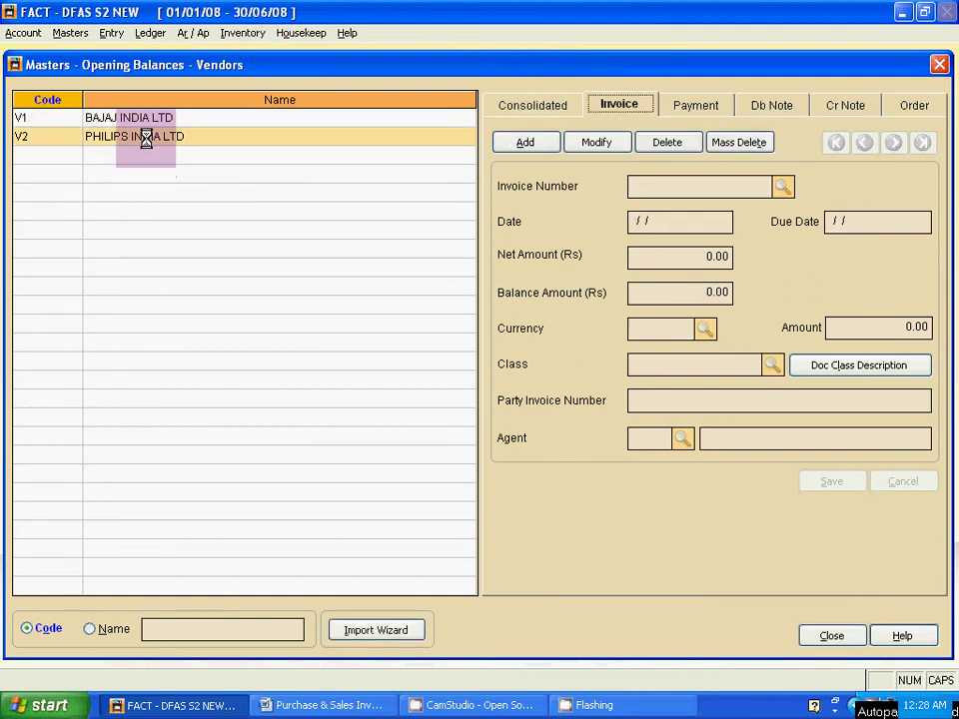
pyautogui.click(617, 103)
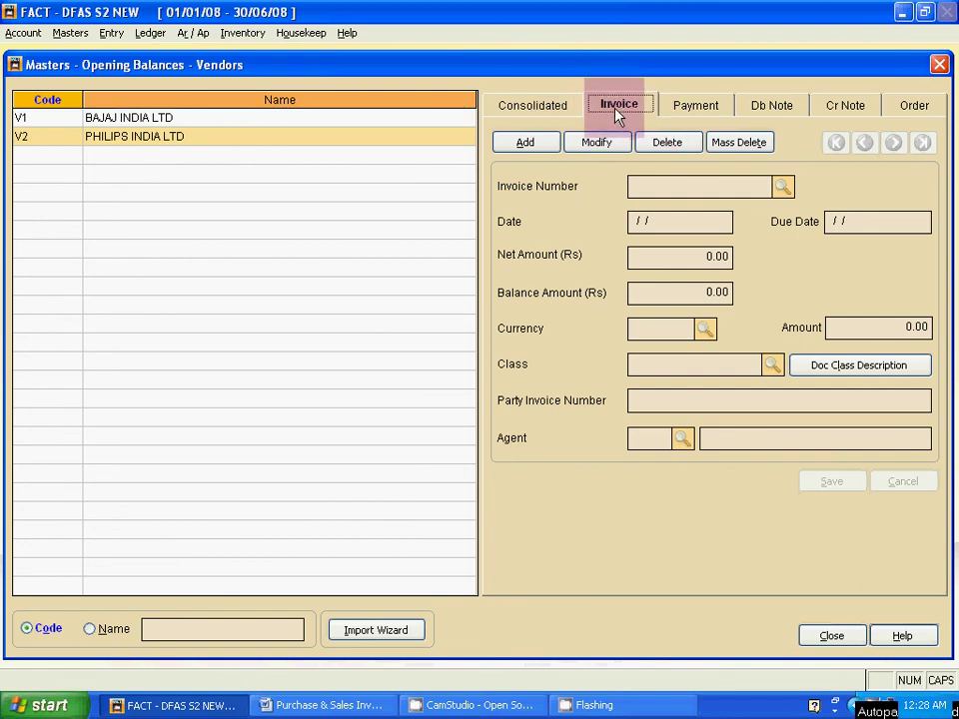
pyautogui.click(540, 143)
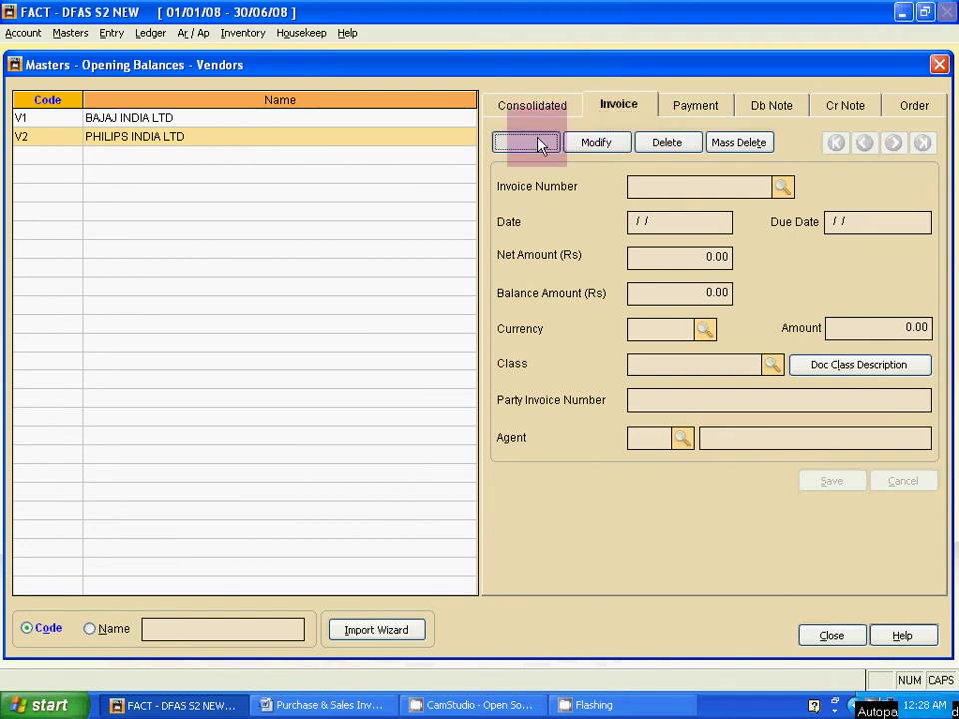
pyautogui.write('TV')
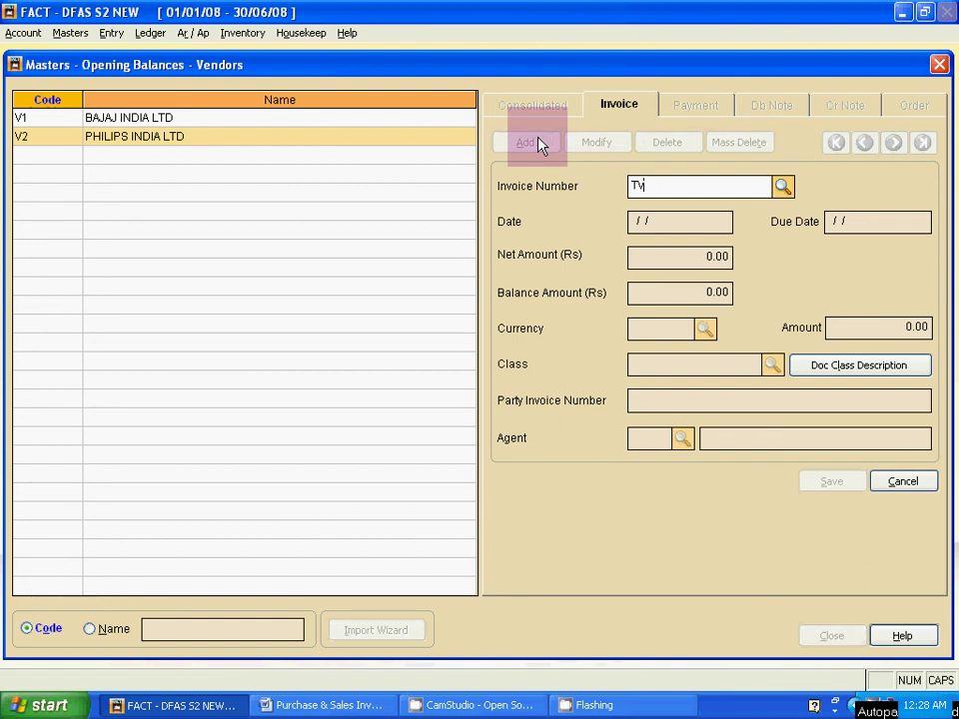
pyautogui.press('BackSpace')
pyautogui.write('C2')
pyautogui.press('Return')
pyautogui.hotkey('alt', 'Tab')
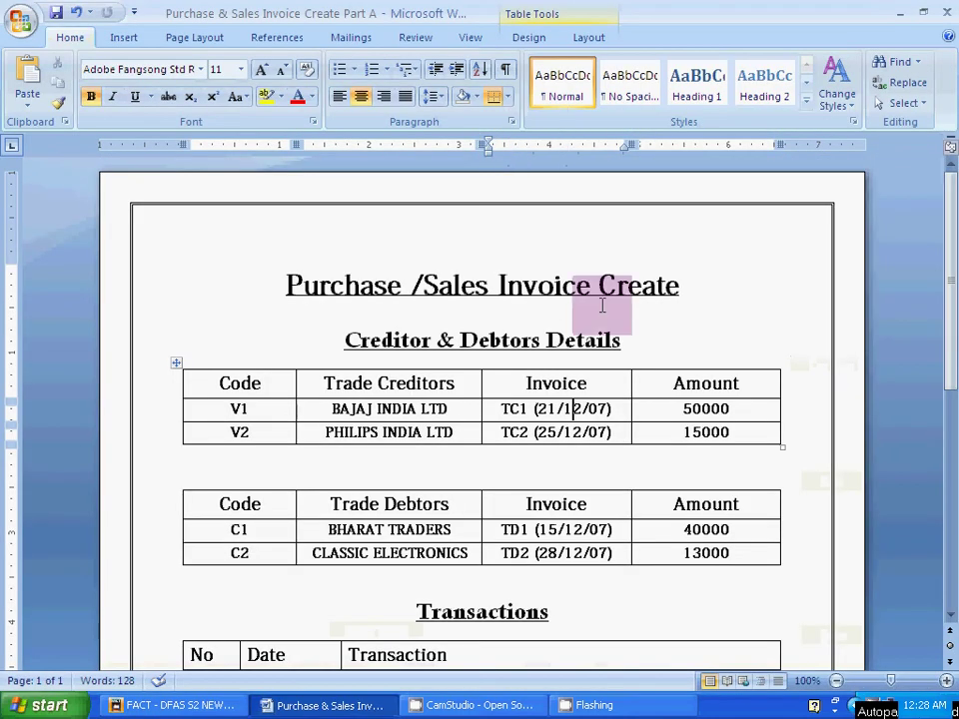
pyautogui.hotkey('alt', 'Tab')
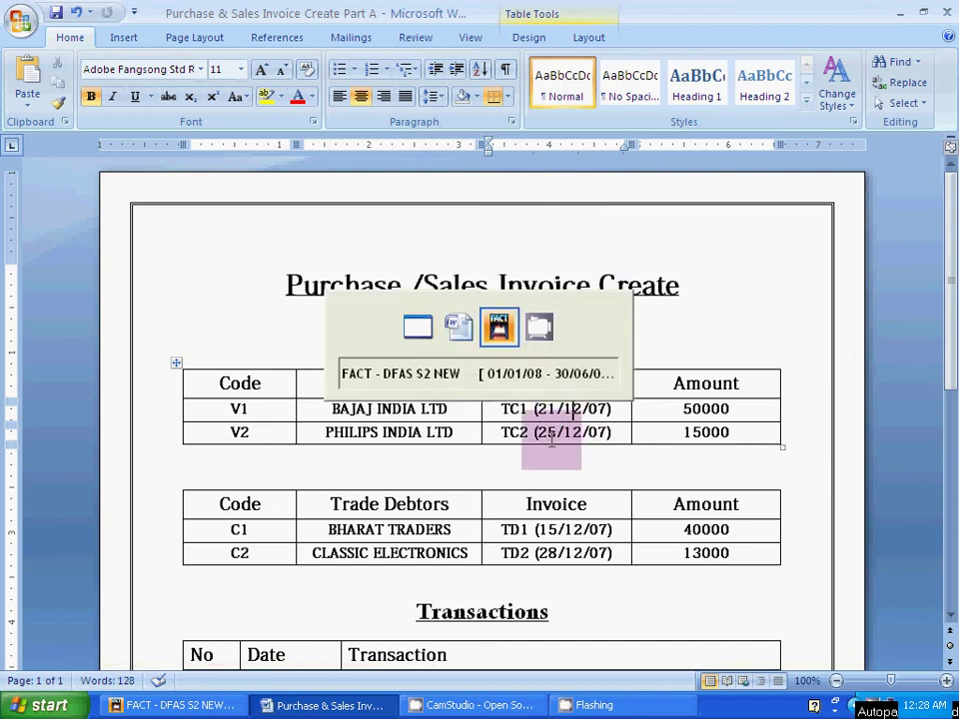
pyautogui.write('25/12/07')
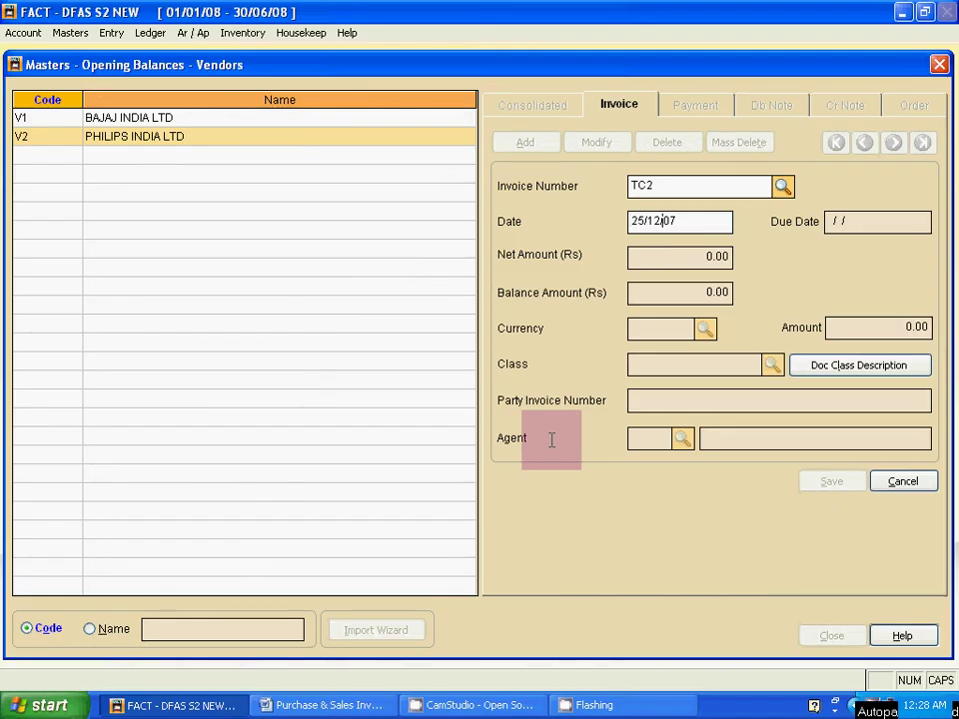
pyautogui.press('Tab')
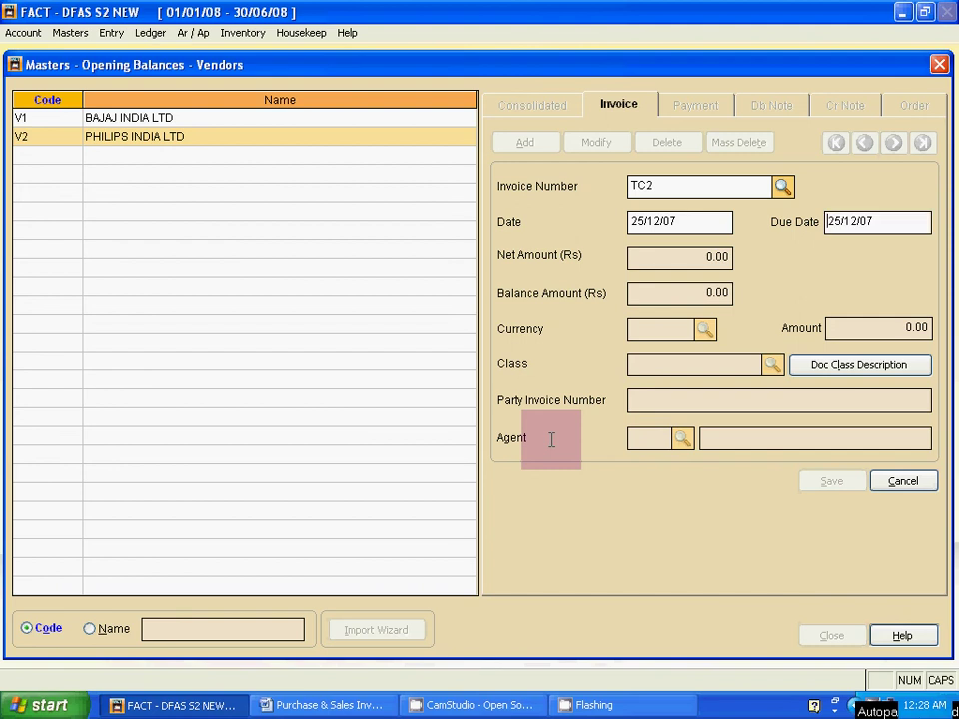
pyautogui.press('Tab')
# - Enter net and balance amounts of 15000, save TC2, and close the vendors window
pyautogui.hotkey('alt', 'Tab')
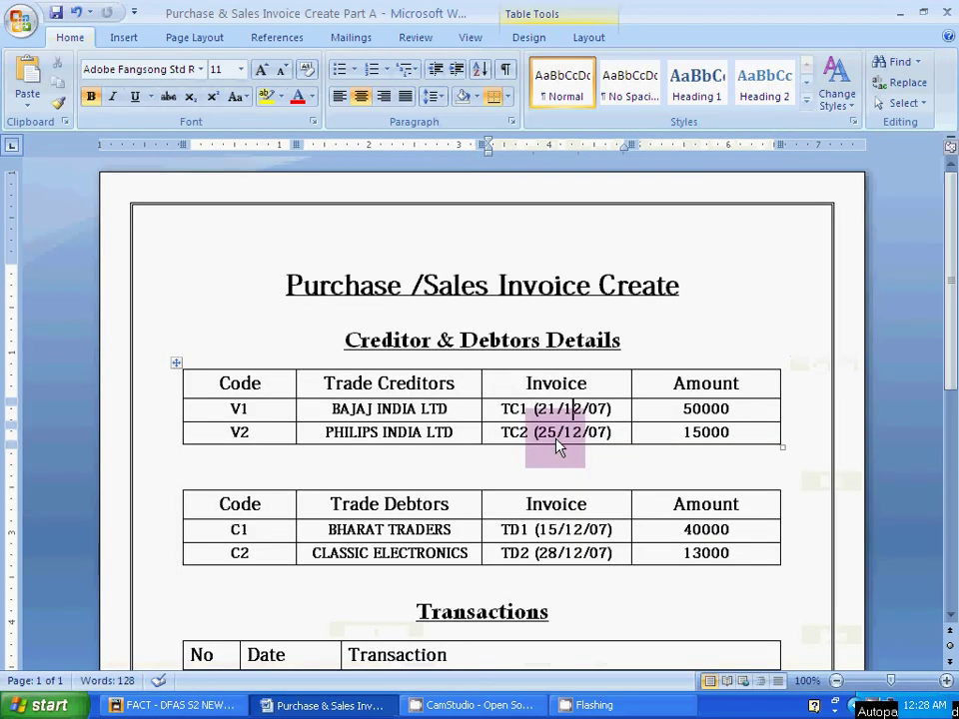
pyautogui.hotkey('alt', 'Tab')
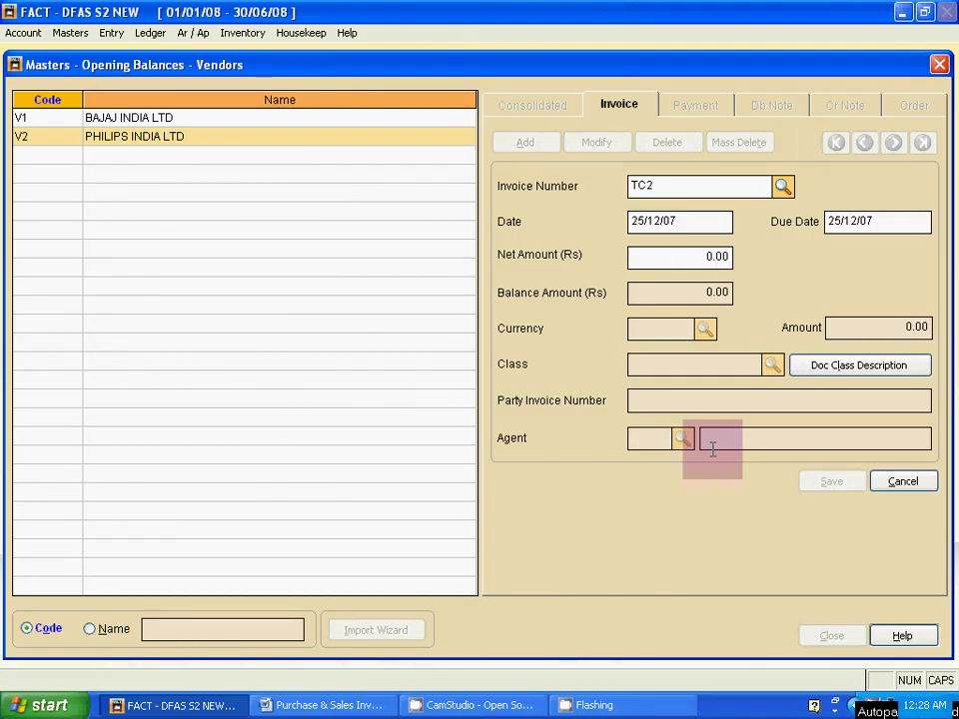
pyautogui.write('15000')
pyautogui.press('Tab')
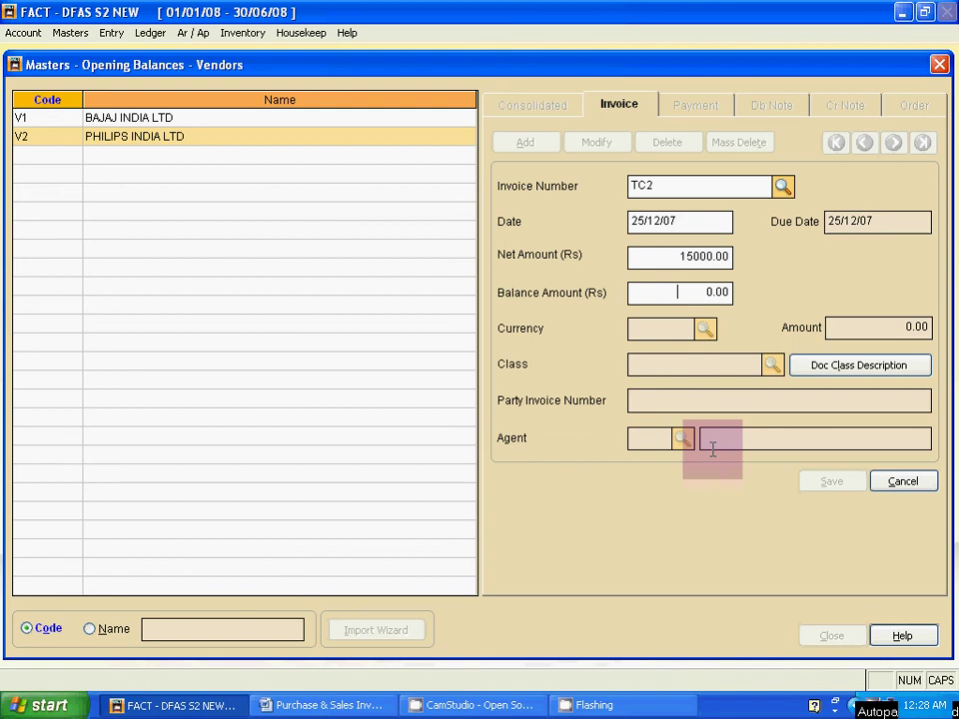
pyautogui.write('15000')
pyautogui.press('Tab')
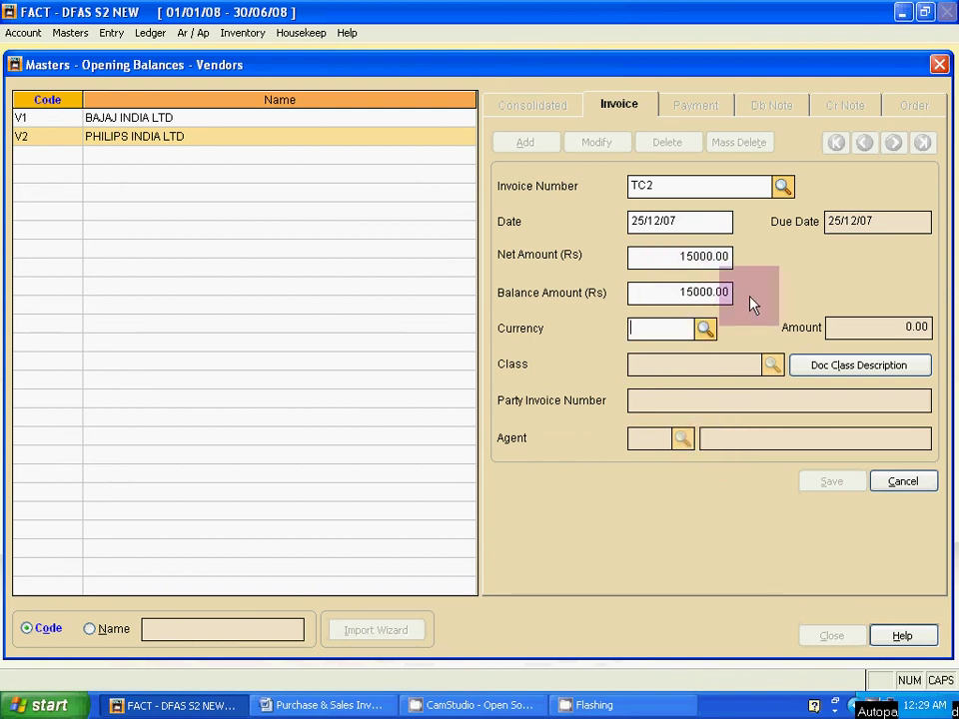
pyautogui.press('Tab')
pyautogui.press('Tab')
pyautogui.press('Tab')
pyautogui.press('Tab')
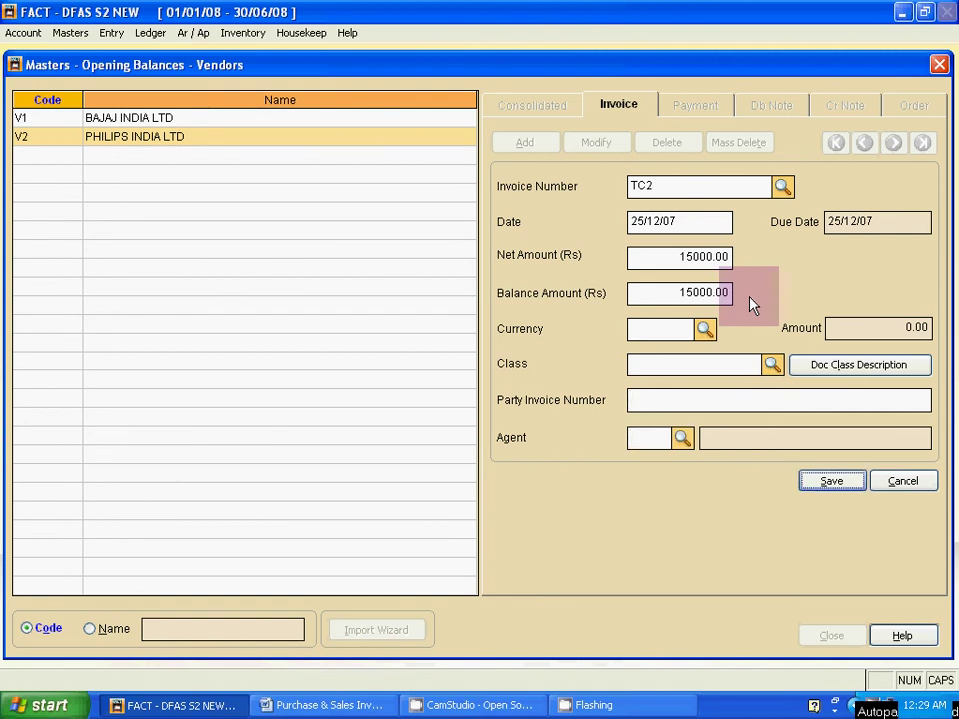
pyautogui.click(837, 483)
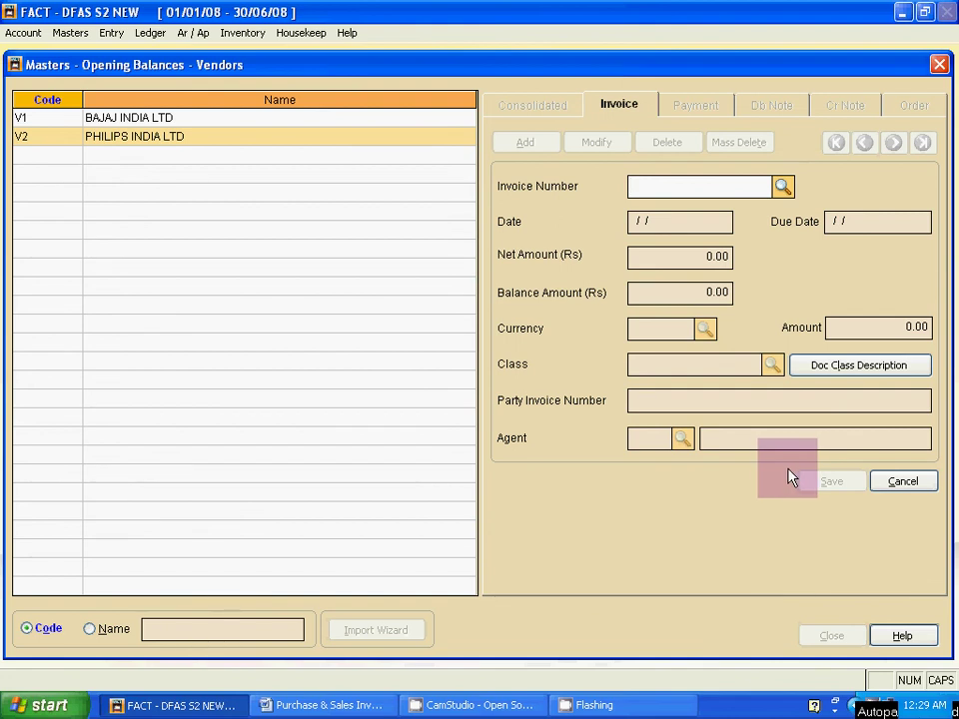
pyautogui.press('Escape')
pyautogui.press('Escape')
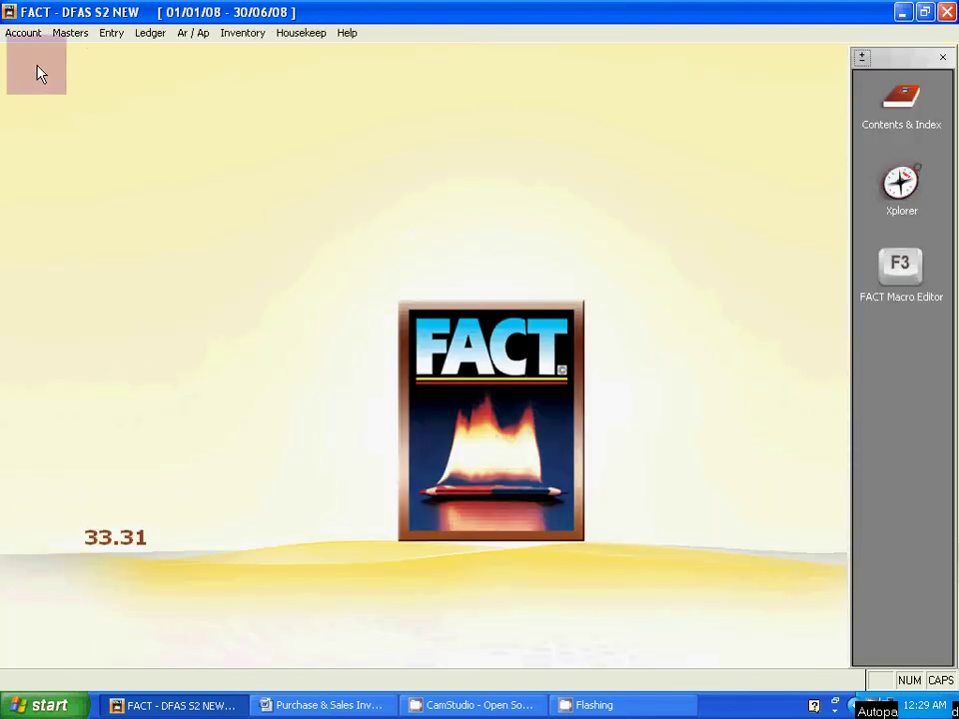
# - Open Masters > Opening Balances > Customers and show its Invoice form for Bharat Traders
pyautogui.click(68, 33)
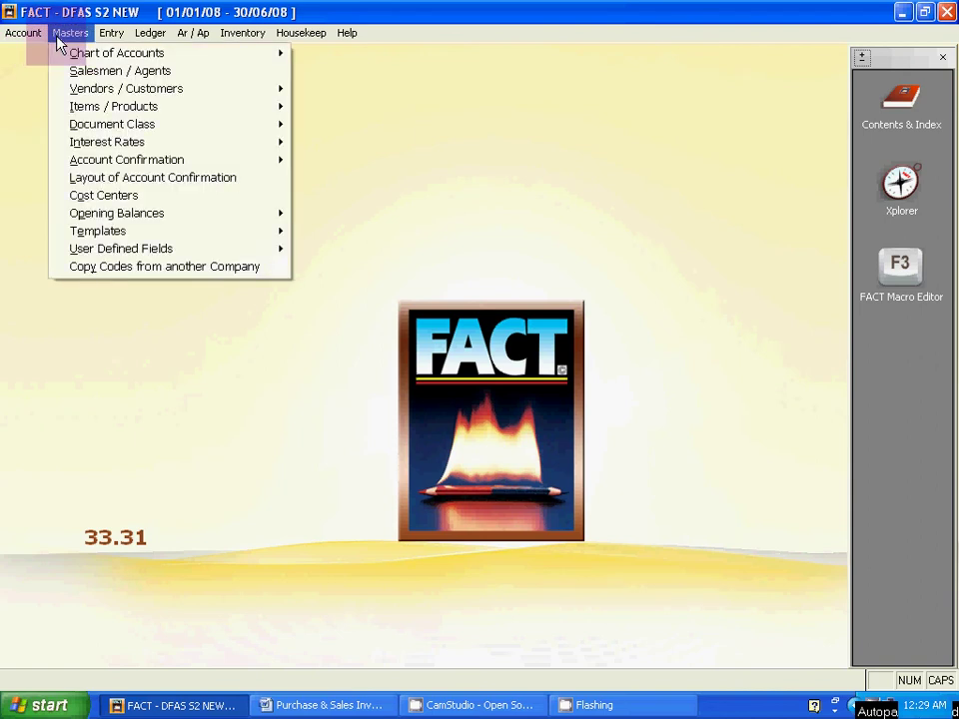
pyautogui.moveTo(143, 221)
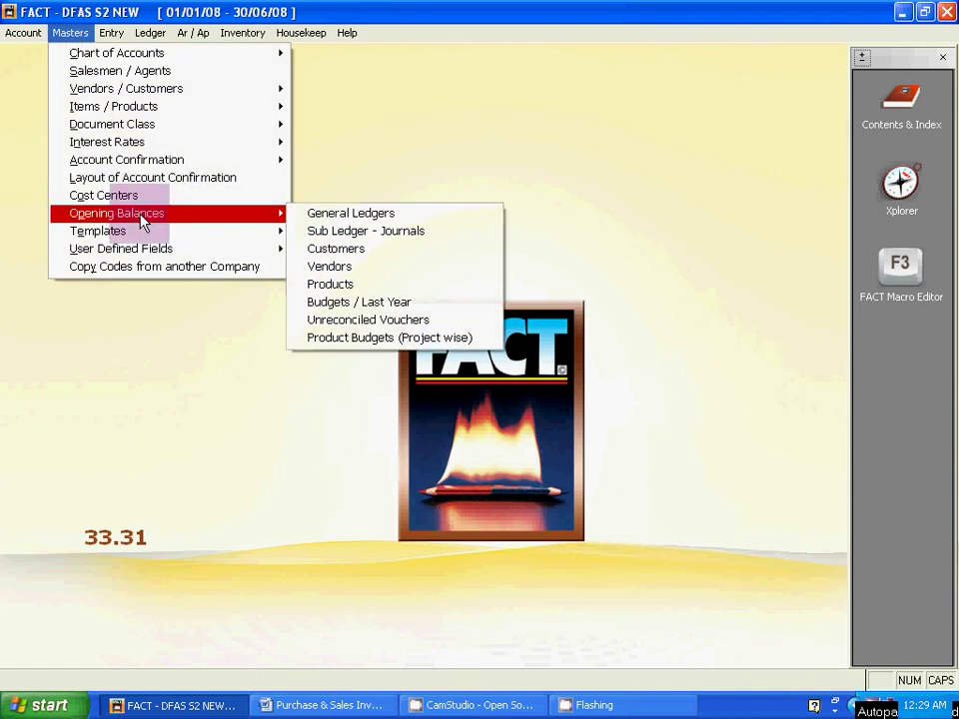
pyautogui.click(347, 250)
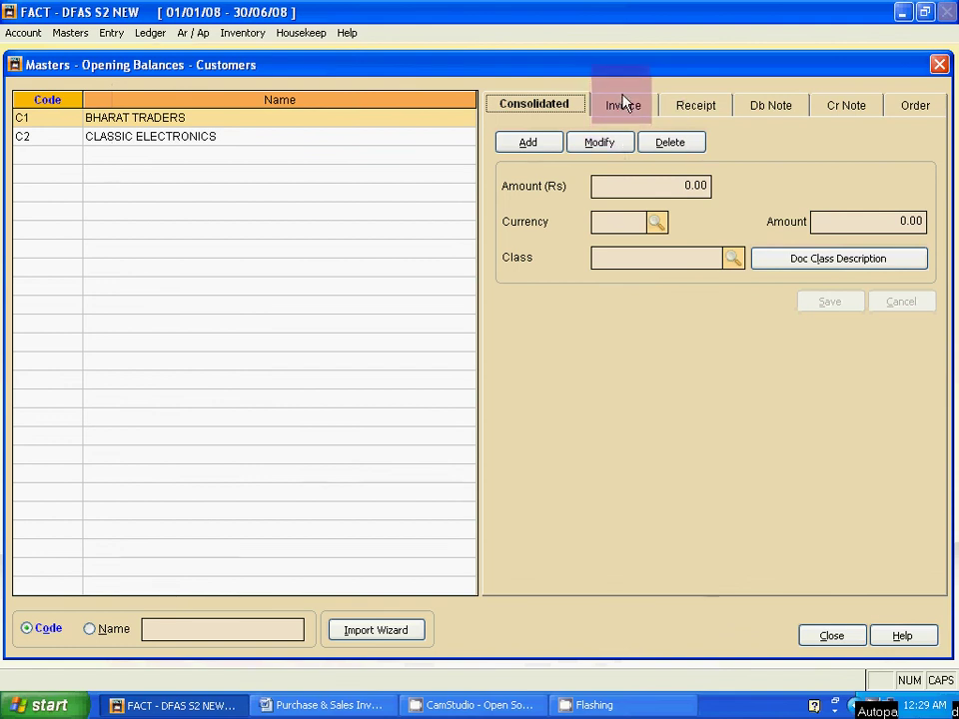
pyautogui.click(624, 110)
pyautogui.hotkey('alt', 'Tab')
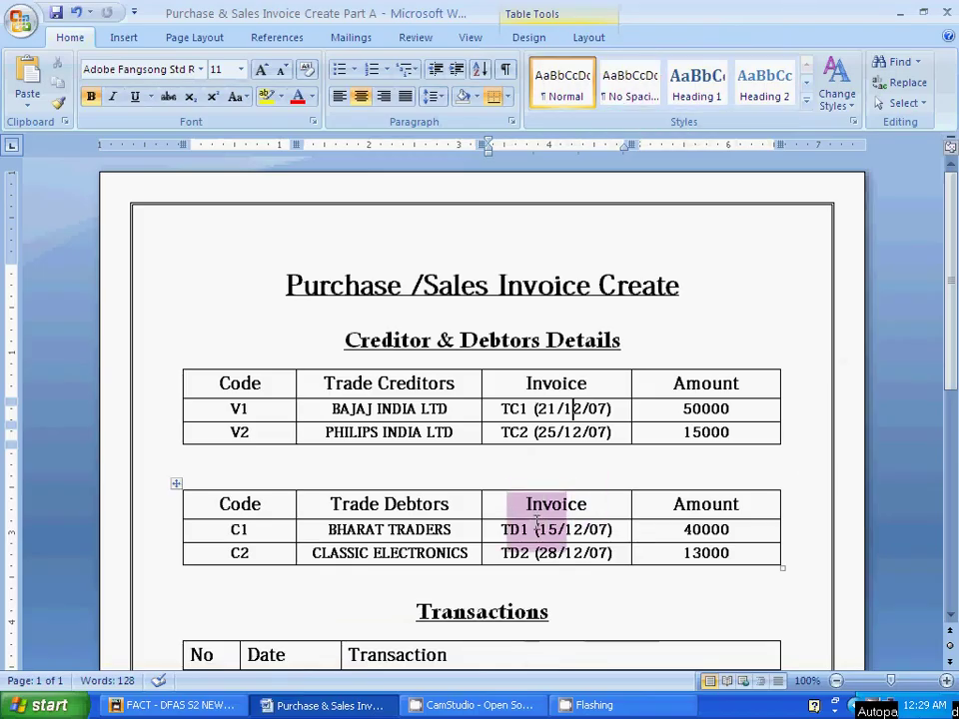
pyautogui.hotkey('alt', 'Tab')
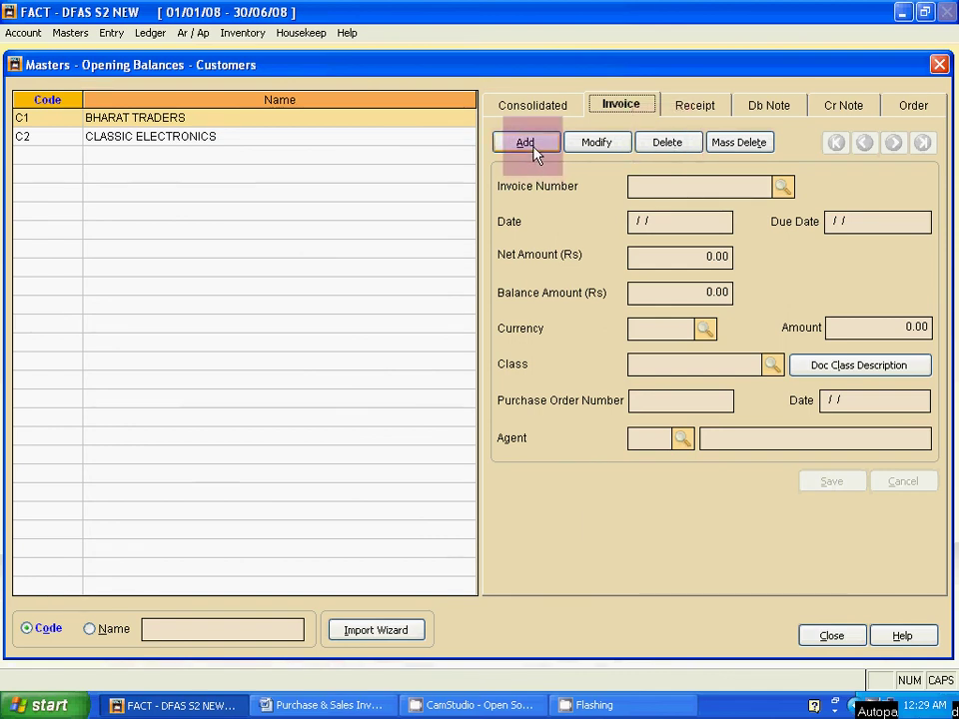
# - Add invoice TD1 dated 15/12/07 for Bharat Traders
pyautogui.click(534, 150)
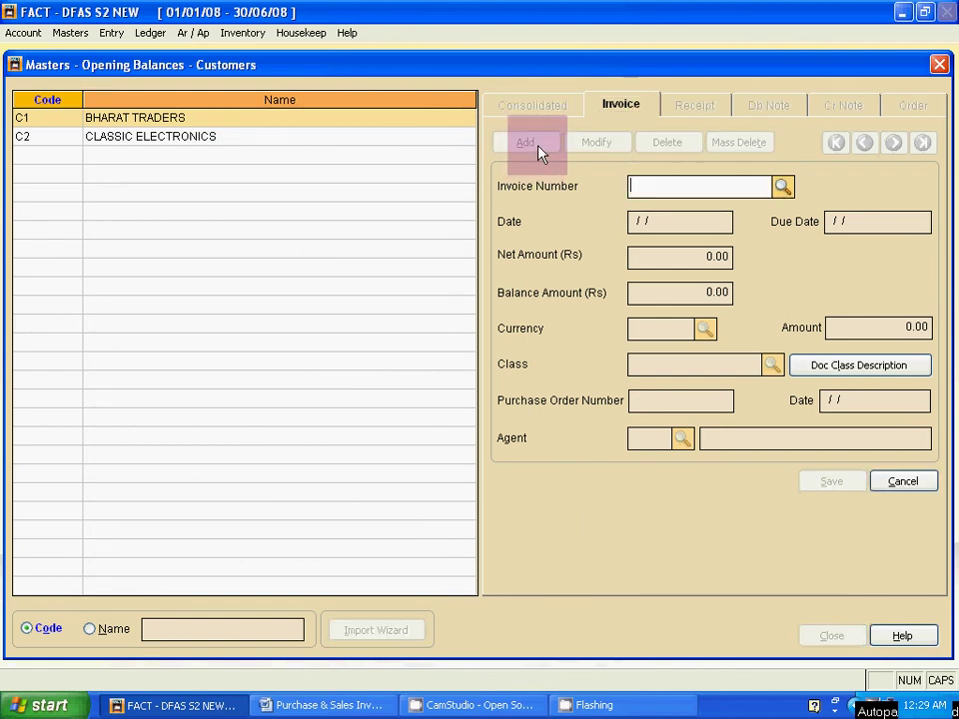
pyautogui.write('TD1')
pyautogui.hotkey('alt', 'Tab')
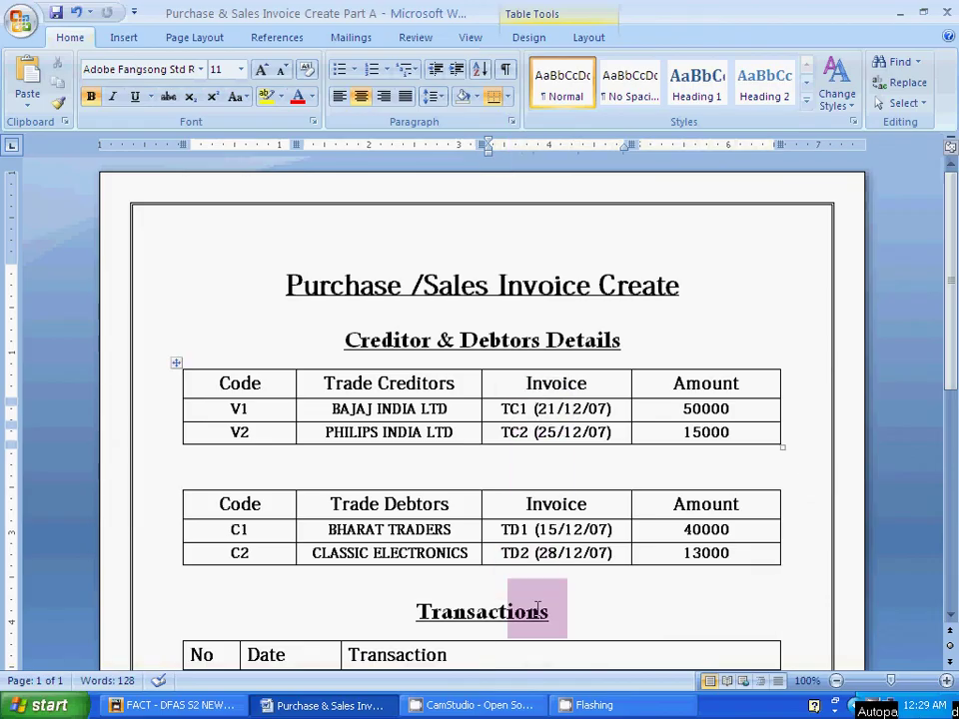
pyautogui.hotkey('alt', 'Tab')
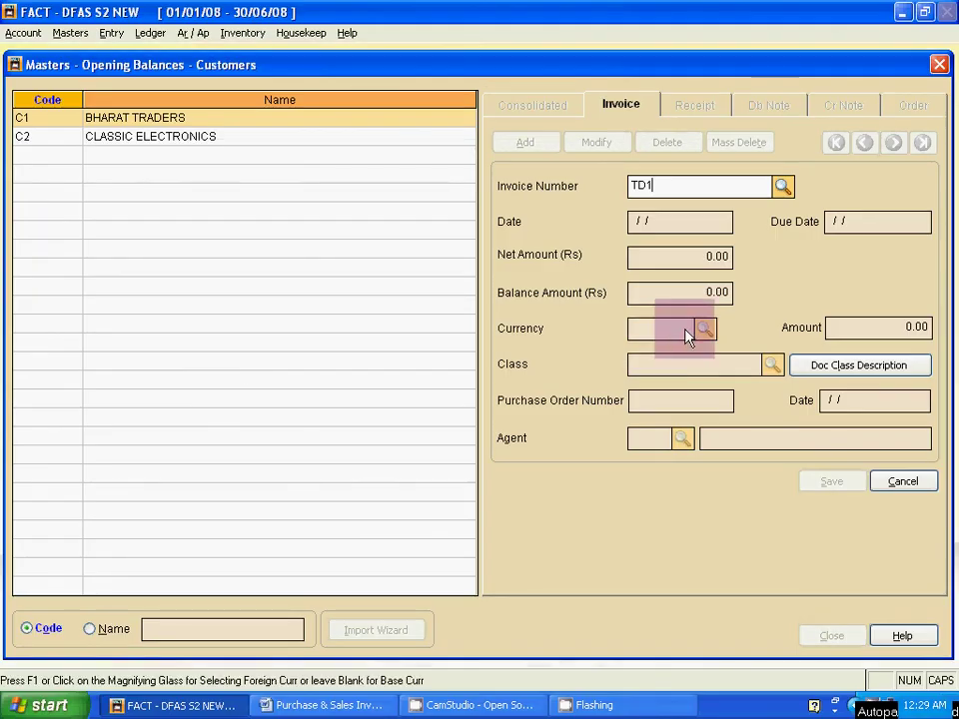
pyautogui.press('Tab')
pyautogui.write('15')
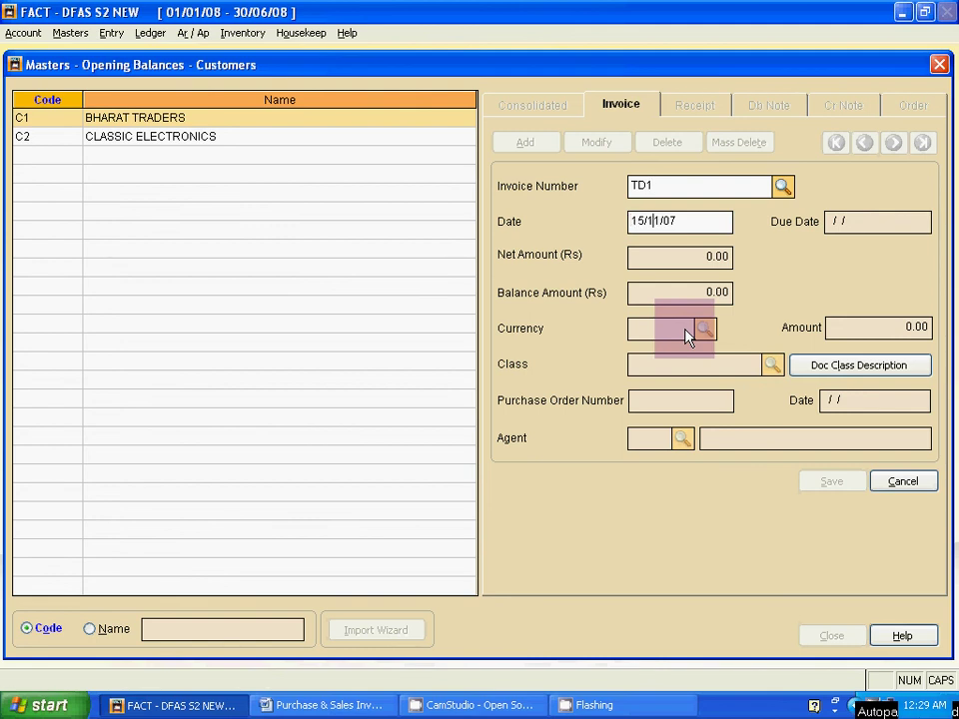
pyautogui.press('Tab')
pyautogui.press('Tab')
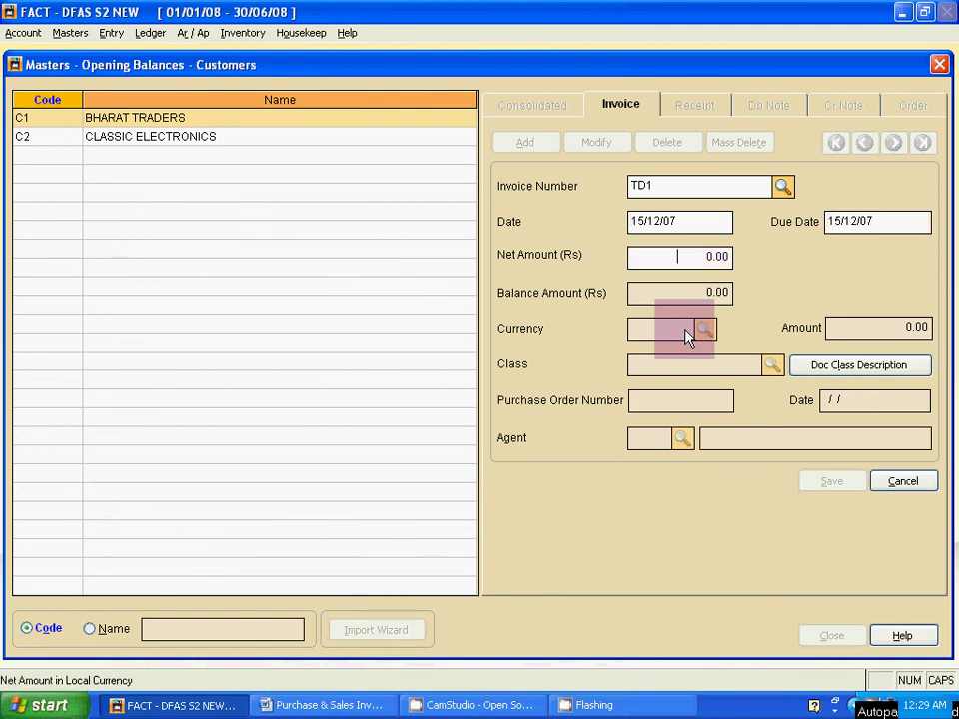
# - Enter net and balance amounts of 40000 and save invoice TD1
pyautogui.hotkey('alt', 'Tab')
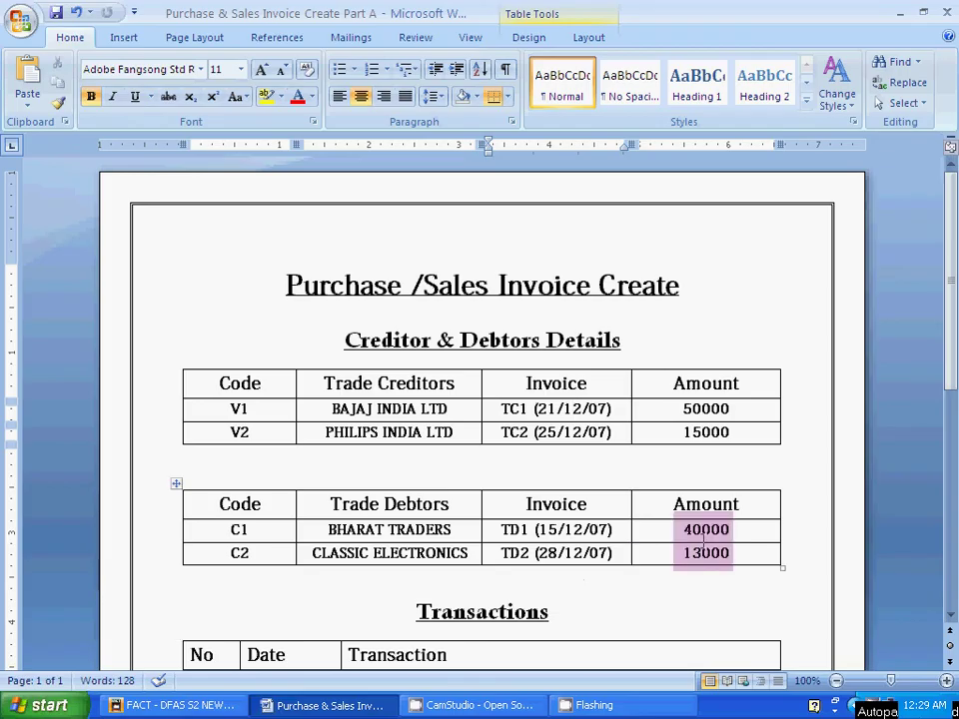
pyautogui.hotkey('alt', 'Tab')
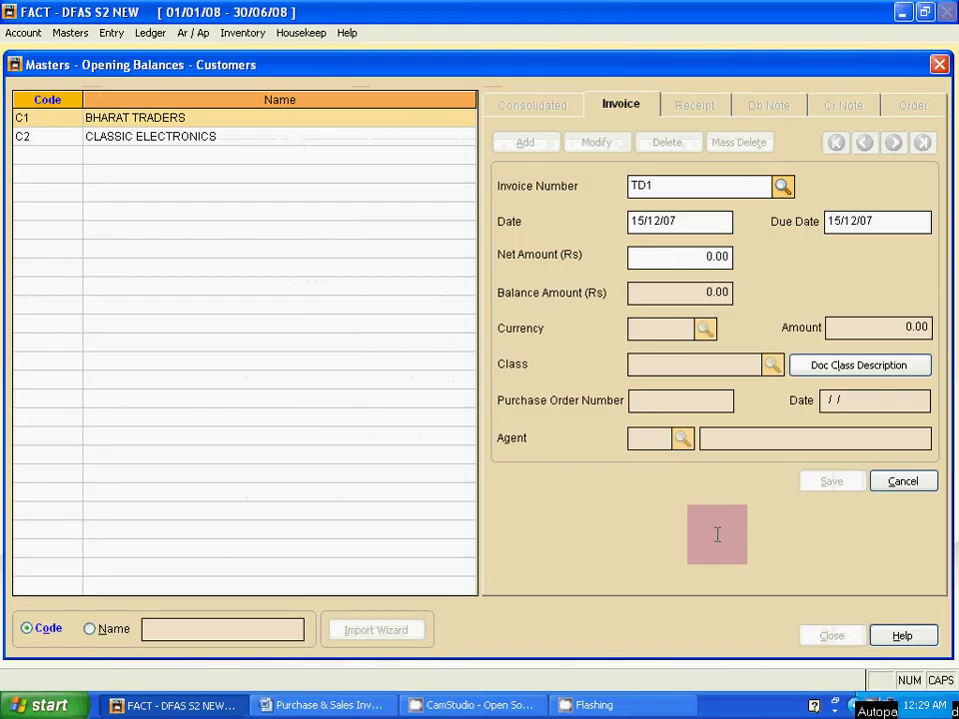
pyautogui.write('40000')
pyautogui.press('Tab')
pyautogui.write('4')
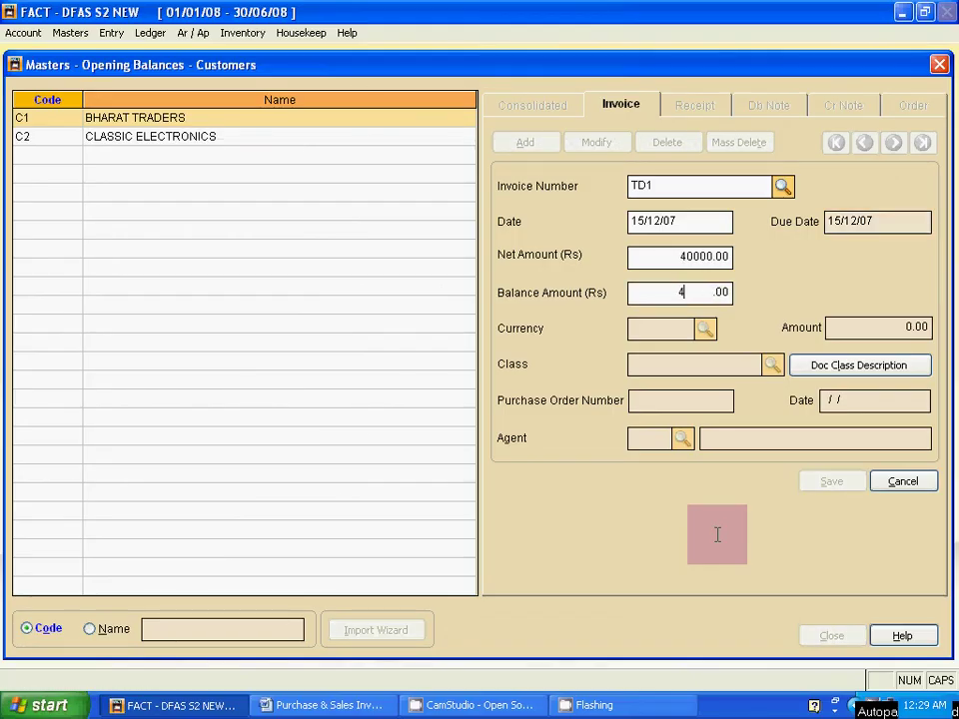
pyautogui.write('0000')
pyautogui.press('Tab')
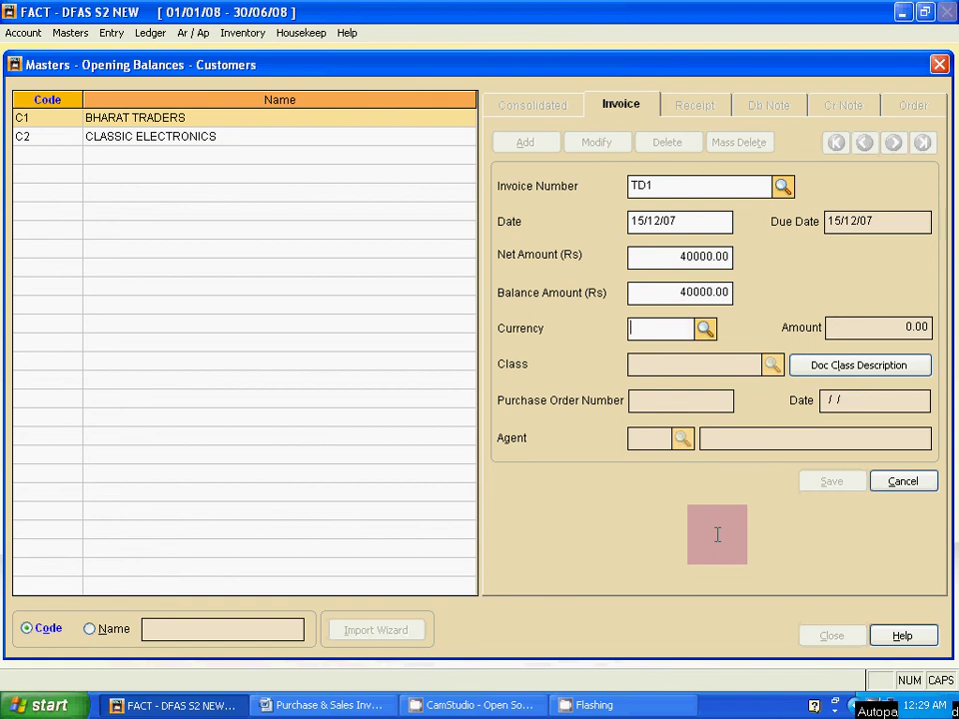
pyautogui.press('Tab')
pyautogui.press('Tab')
pyautogui.press('Tab')
pyautogui.press('Tab')
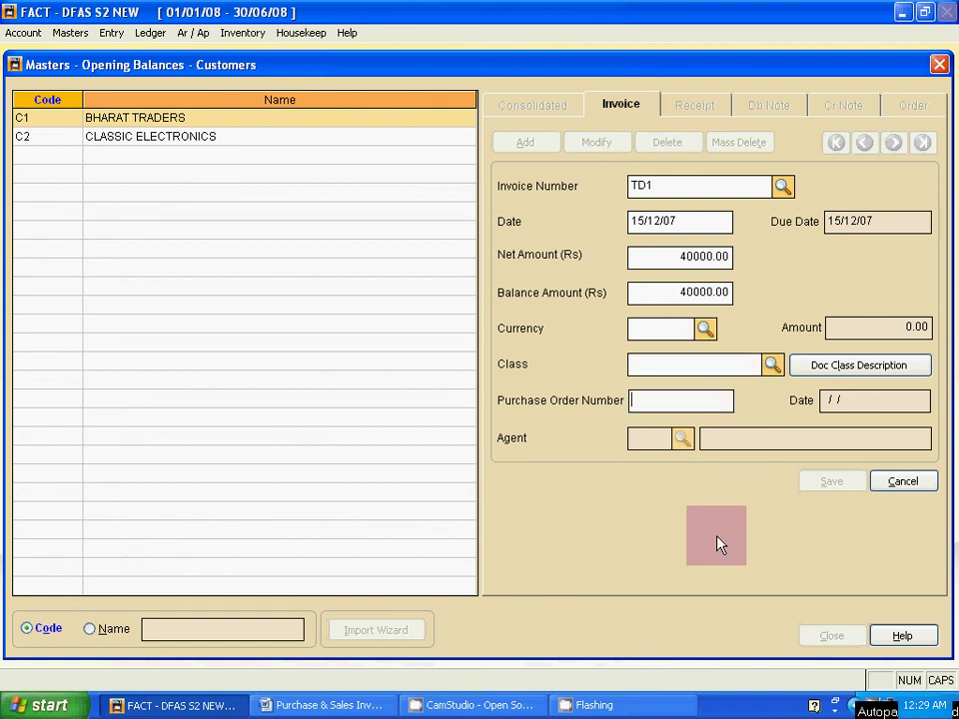
pyautogui.press('Tab')
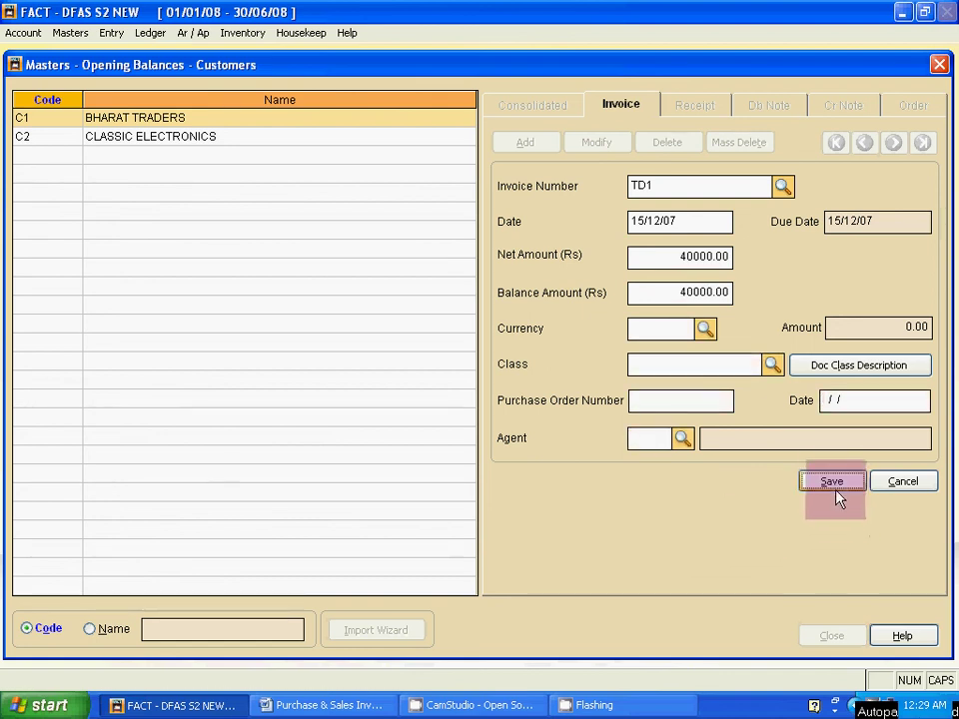
pyautogui.click(834, 485)
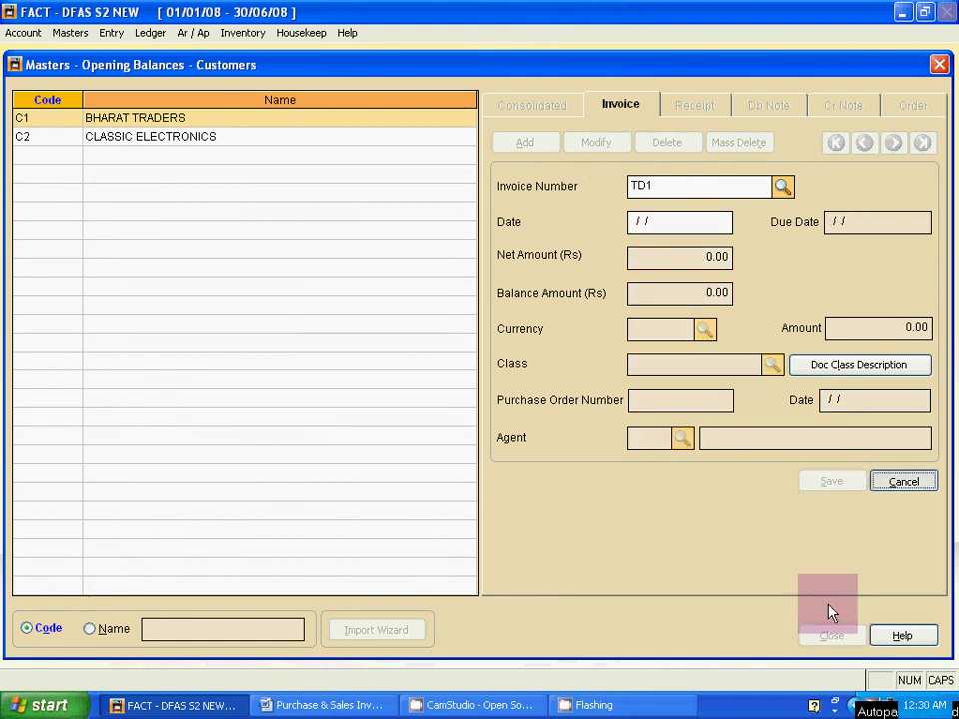
# - Select Classic Electronics and add invoice TD2 dated 28/12/07
pyautogui.click(158, 137)
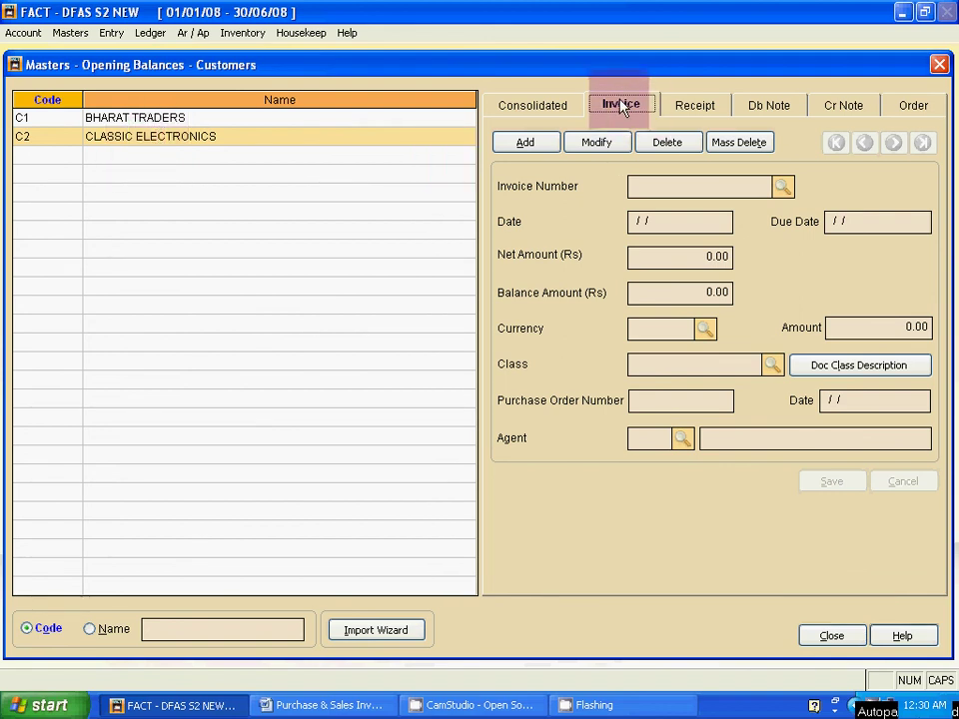
pyautogui.click(524, 141)
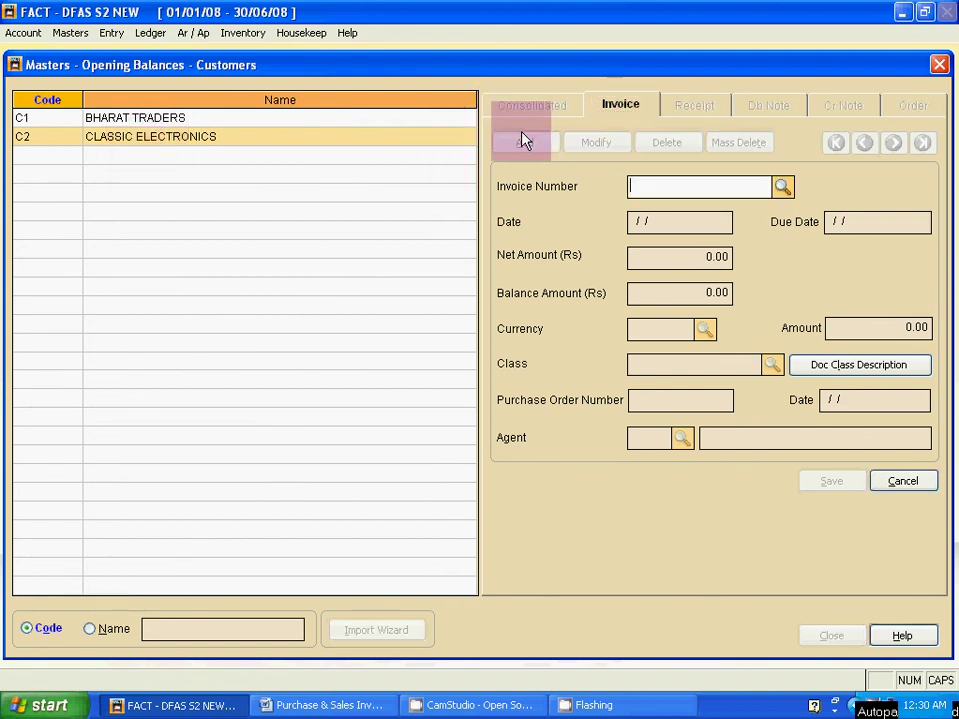
pyautogui.write('TD1')
pyautogui.press('BackSpace')
pyautogui.write('2')
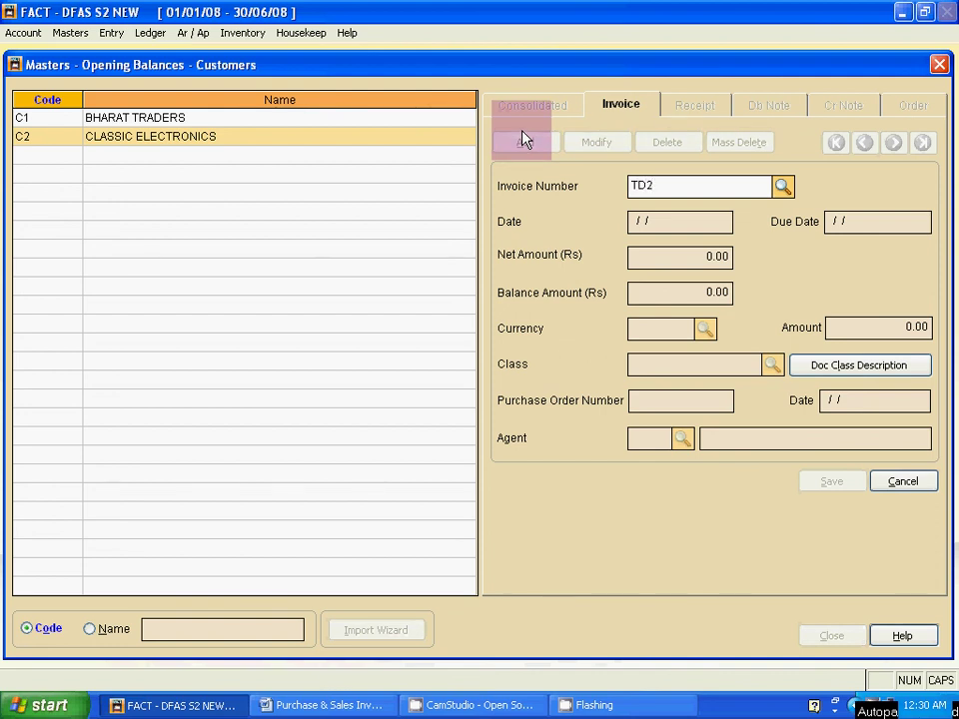
pyautogui.press('Return')
pyautogui.hotkey('alt', 'Tab')
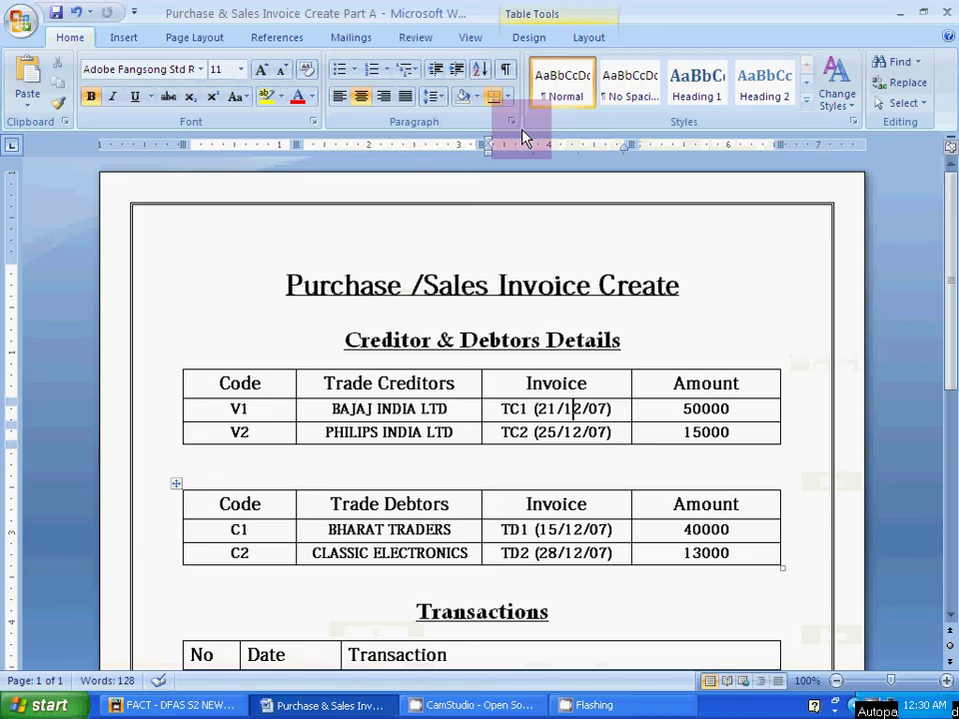
pyautogui.hotkey('alt', 'Tab')
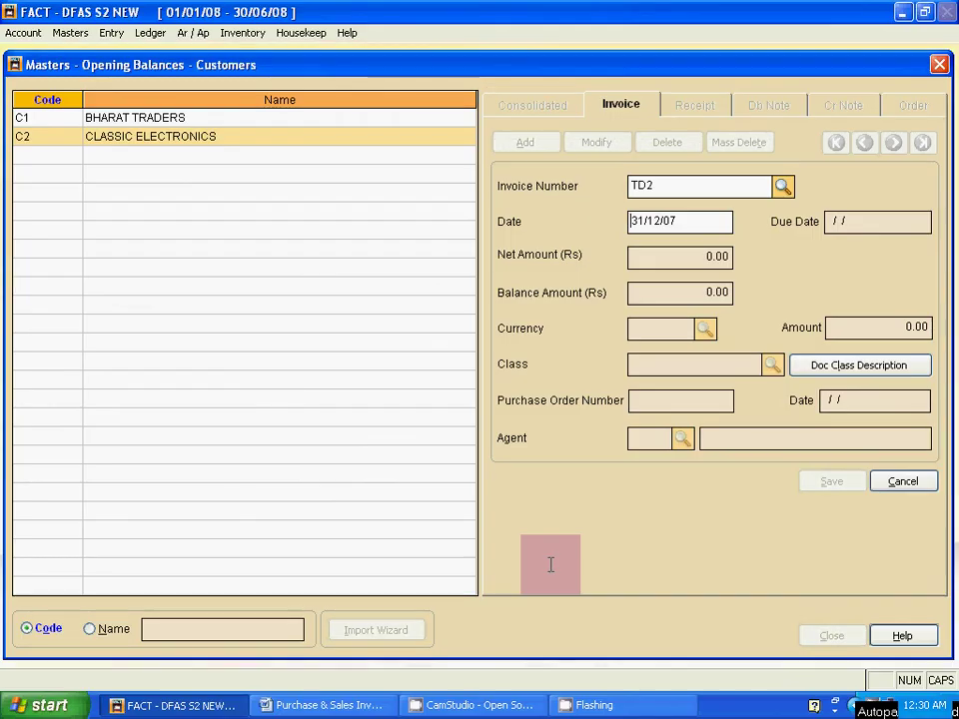
pyautogui.write('28/12/07')
pyautogui.press('Return')
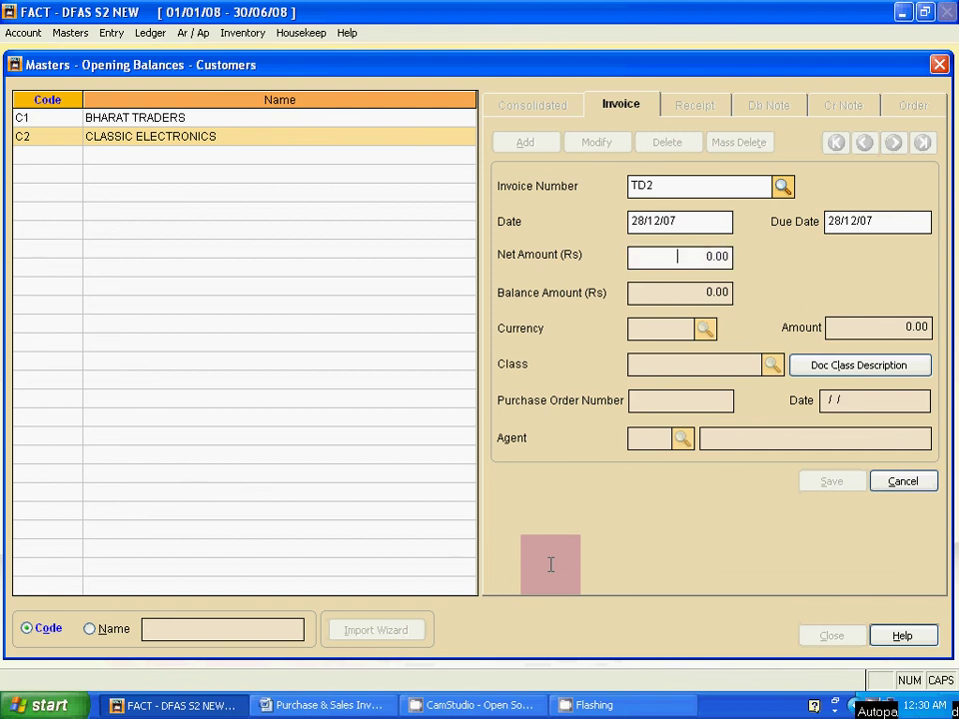
# - Enter net and balance amounts of 13000 and save invoice TD2
pyautogui.hotkey('alt', 'Tab')
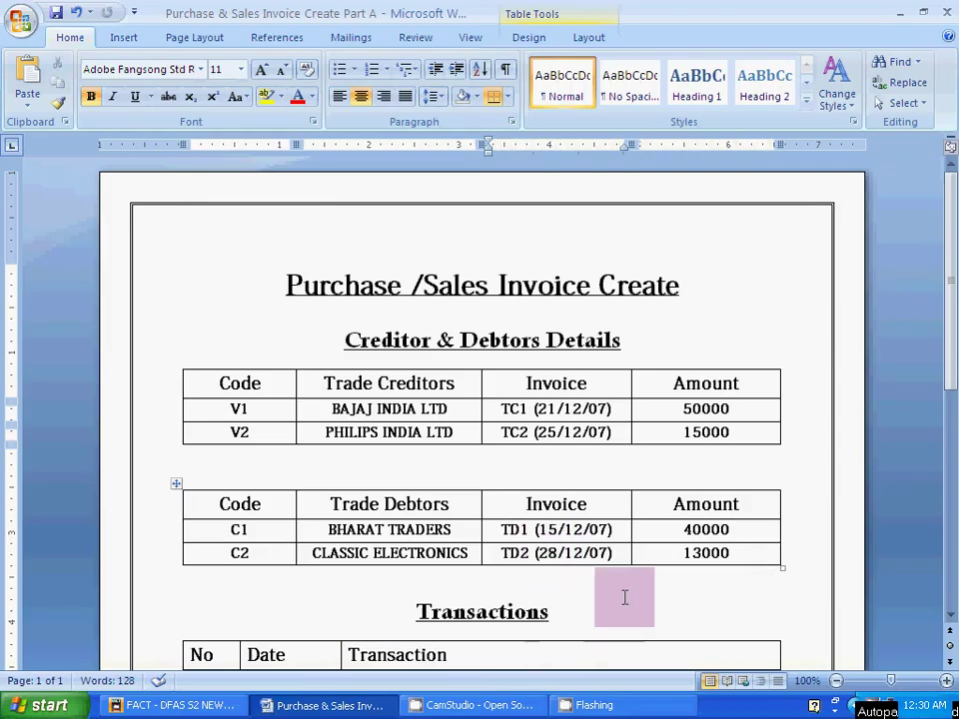
pyautogui.hotkey('alt', 'Tab')
pyautogui.write('130')
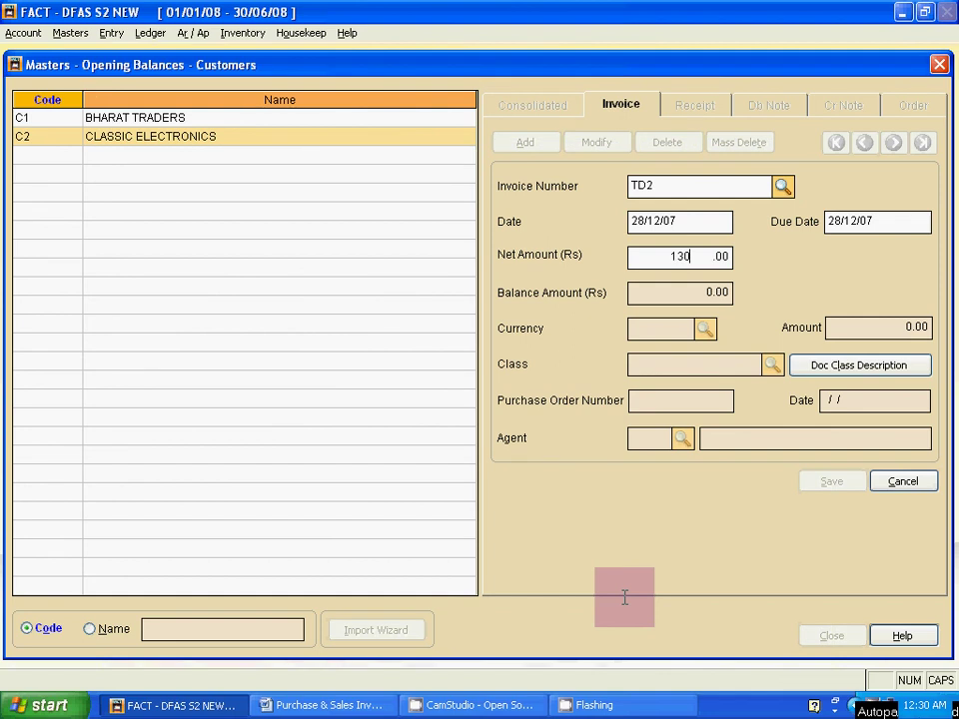
pyautogui.write('00')
pyautogui.press('Return')
pyautogui.write('13')
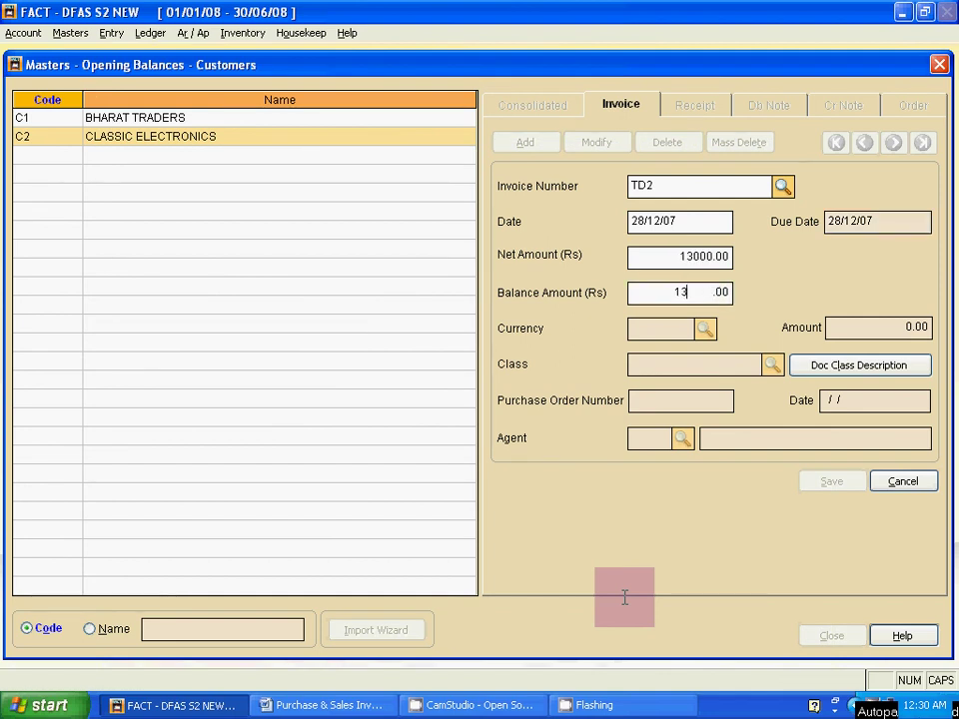
pyautogui.write('000')
pyautogui.press('Return')
pyautogui.press('Return')
pyautogui.press('Return')
pyautogui.press('Return')
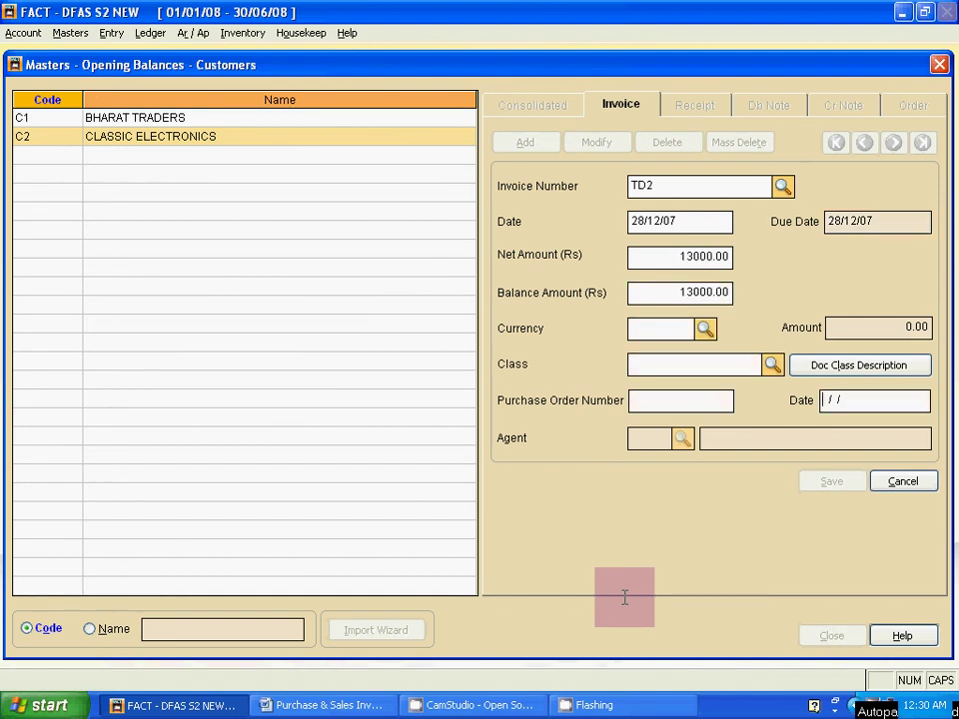
pyautogui.press('Return')
pyautogui.press('Return')
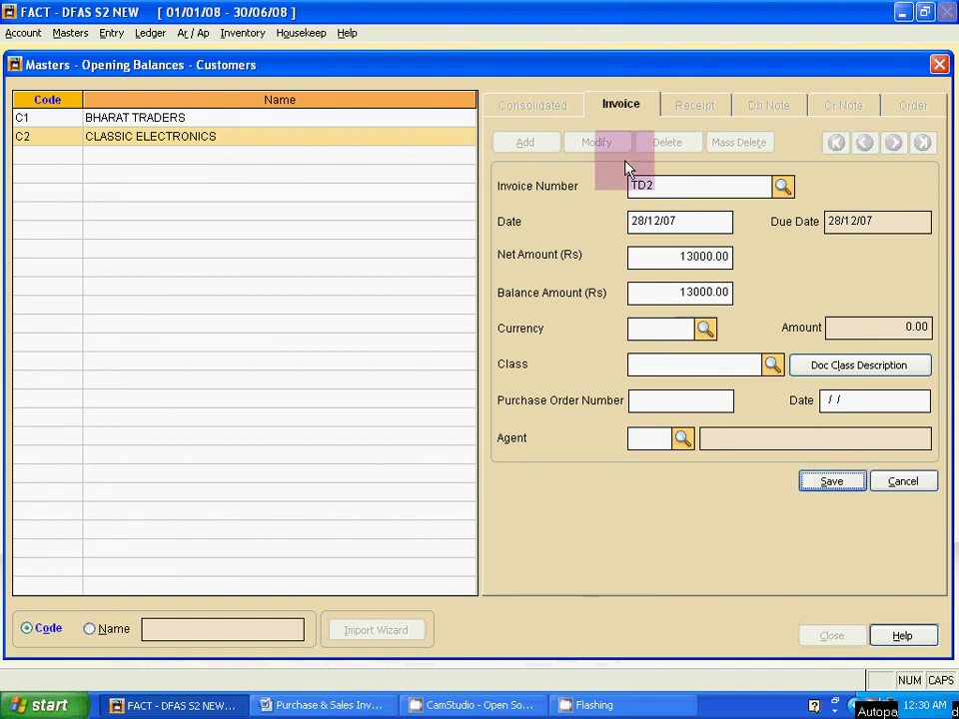
pyautogui.click(833, 482)
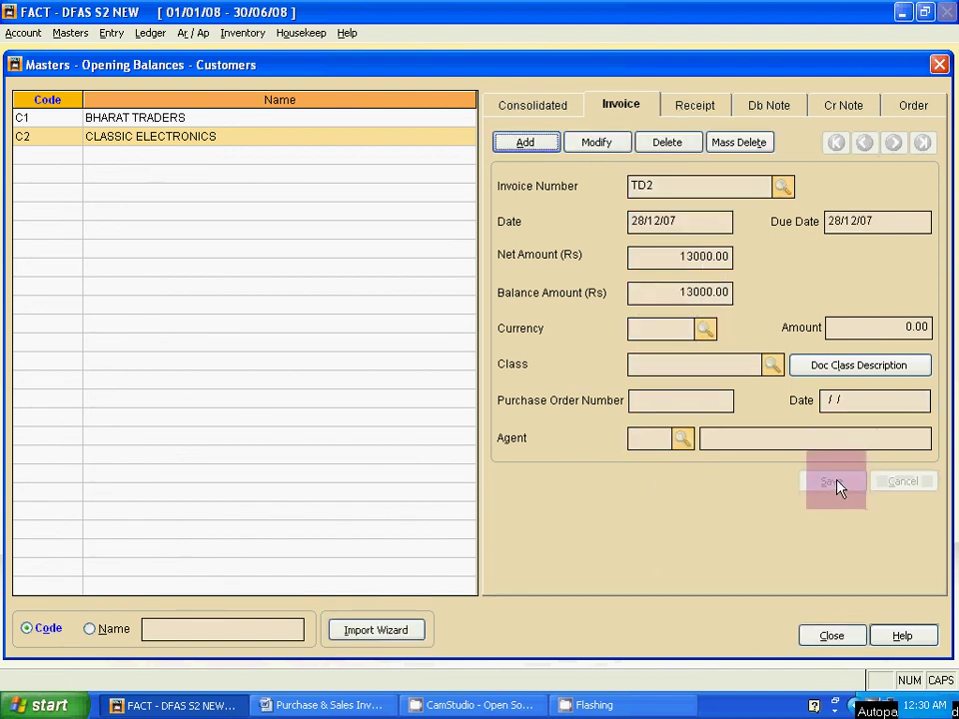
# - Review Bharat Traders' and Classic Electronics' saved invoices, then close the Customers window
pyautogui.click(155, 116)
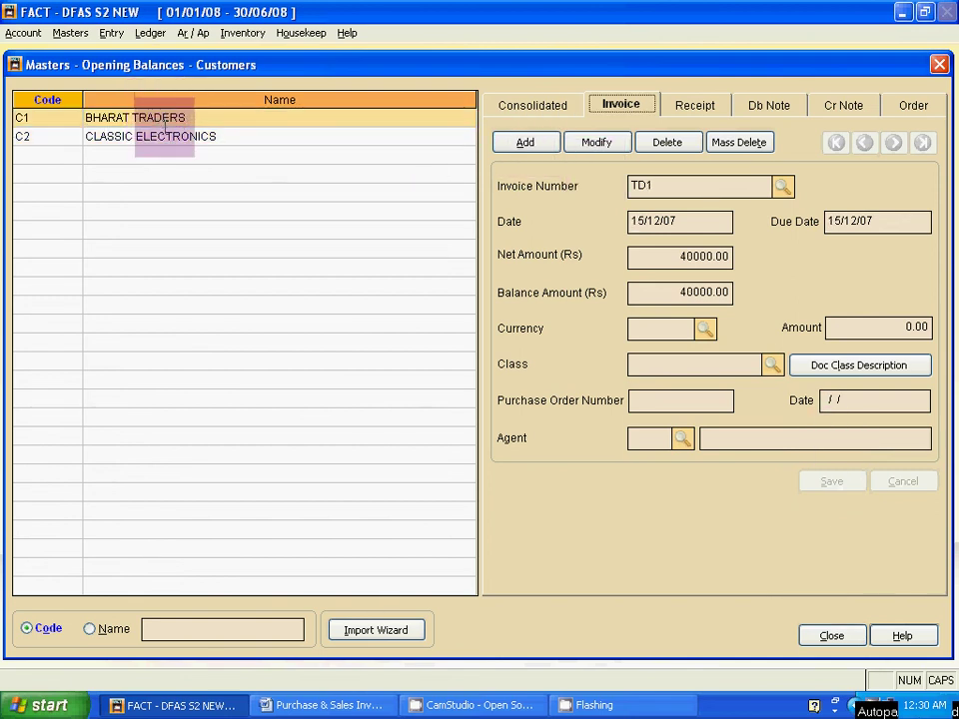
pyautogui.click(170, 137)
pyautogui.click(172, 117)
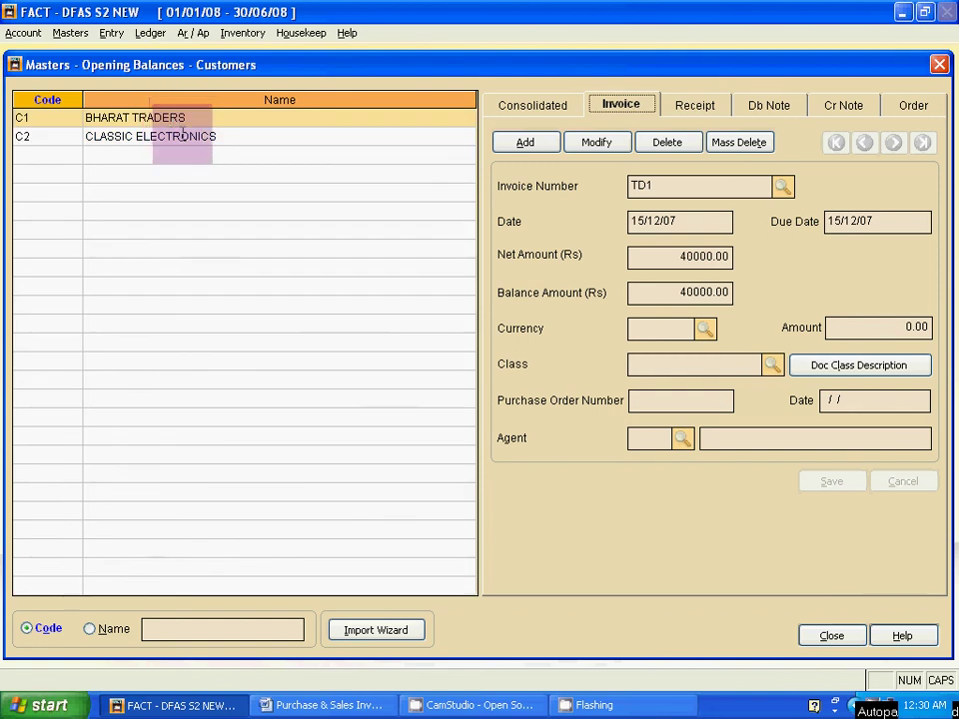
pyautogui.press('Escape')
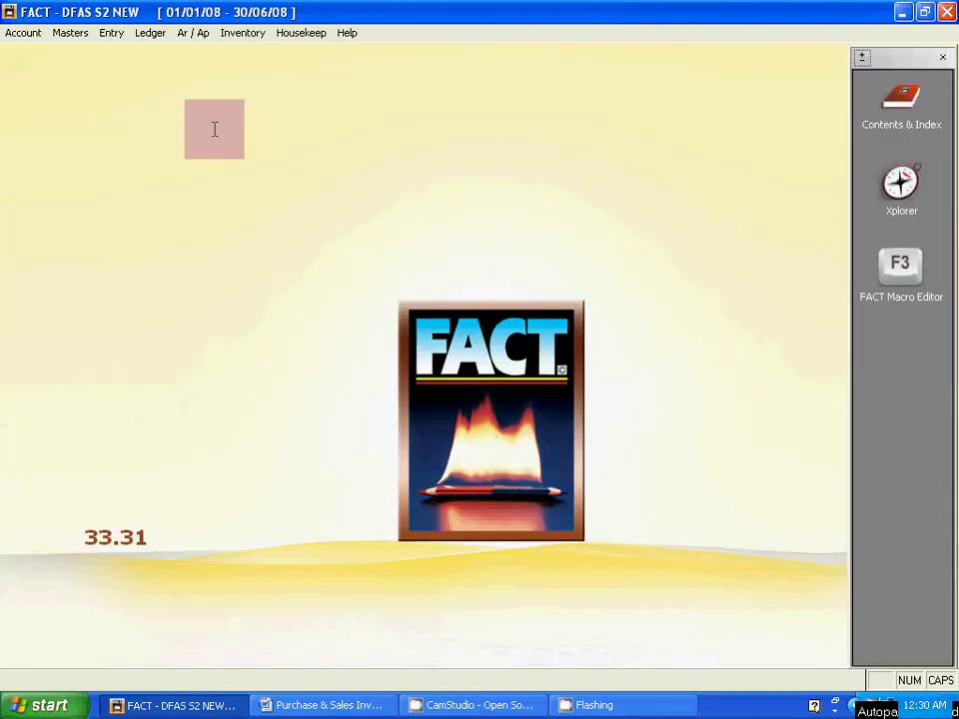